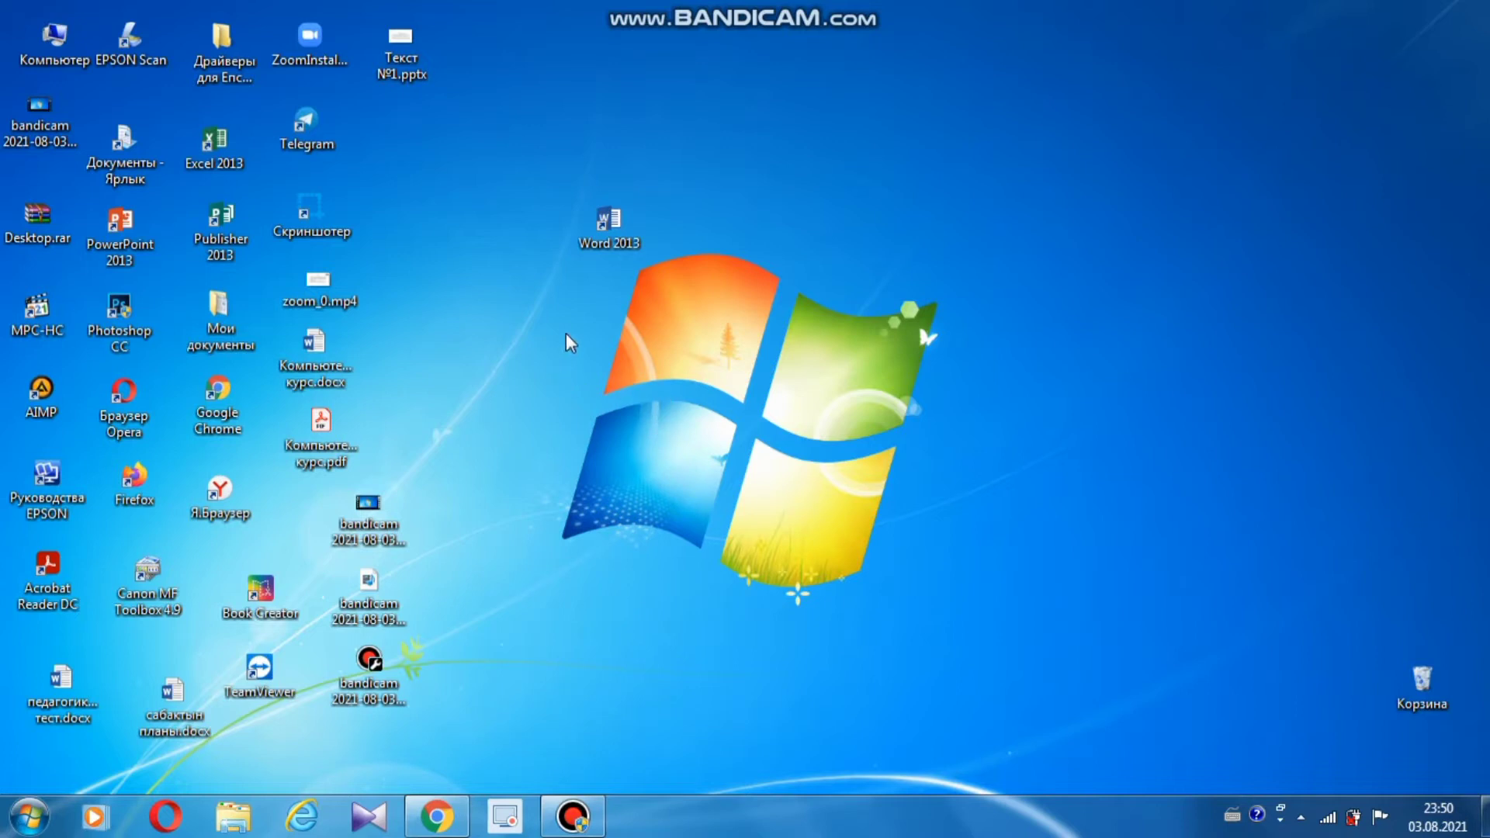
# - Create a blank Word document and paste the copied text about Kyrgyzstan into it
pyautogui.doubleClick(610, 227)
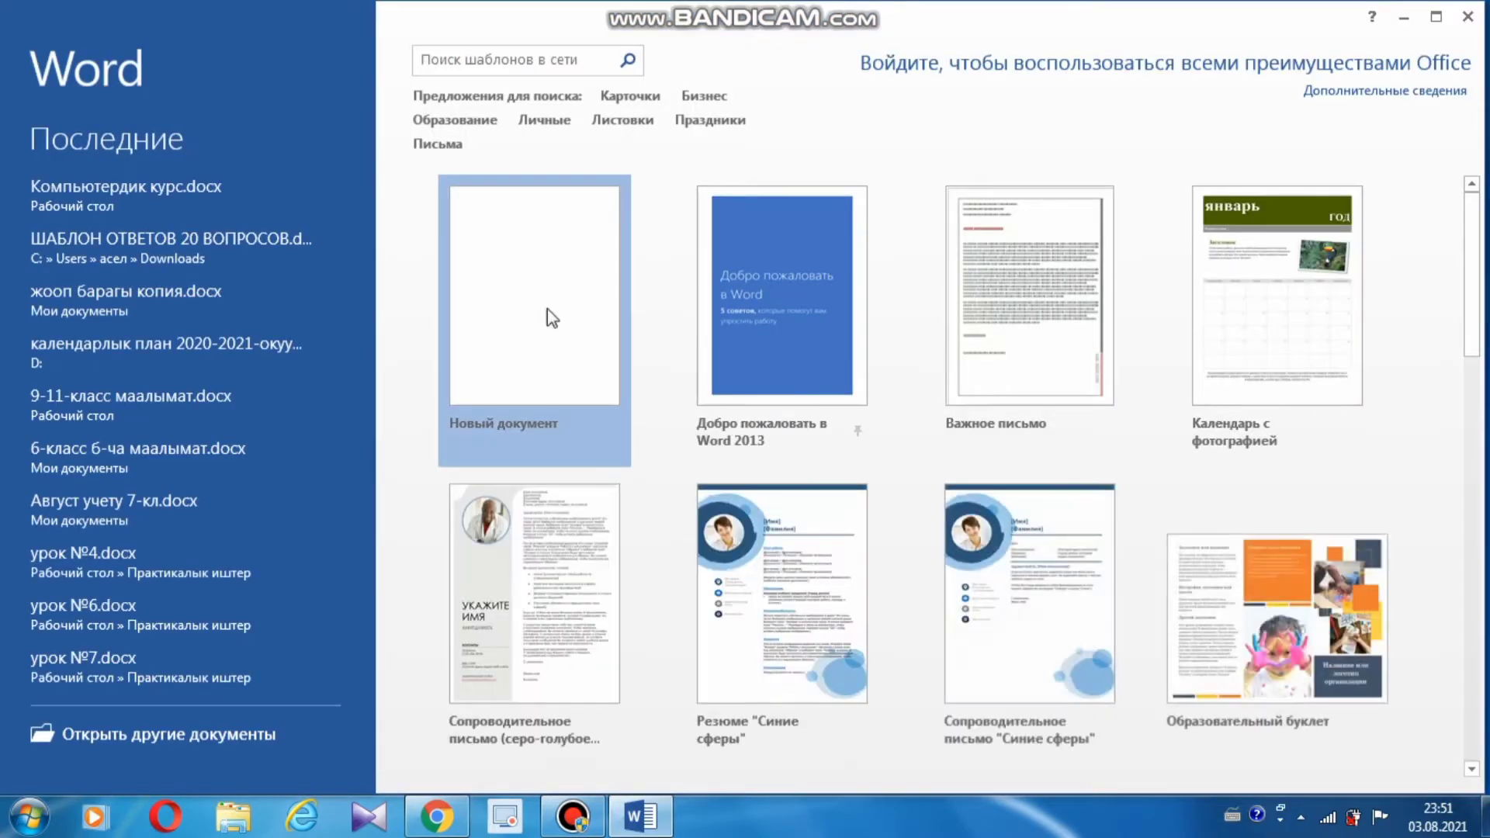
pyautogui.click(547, 309)
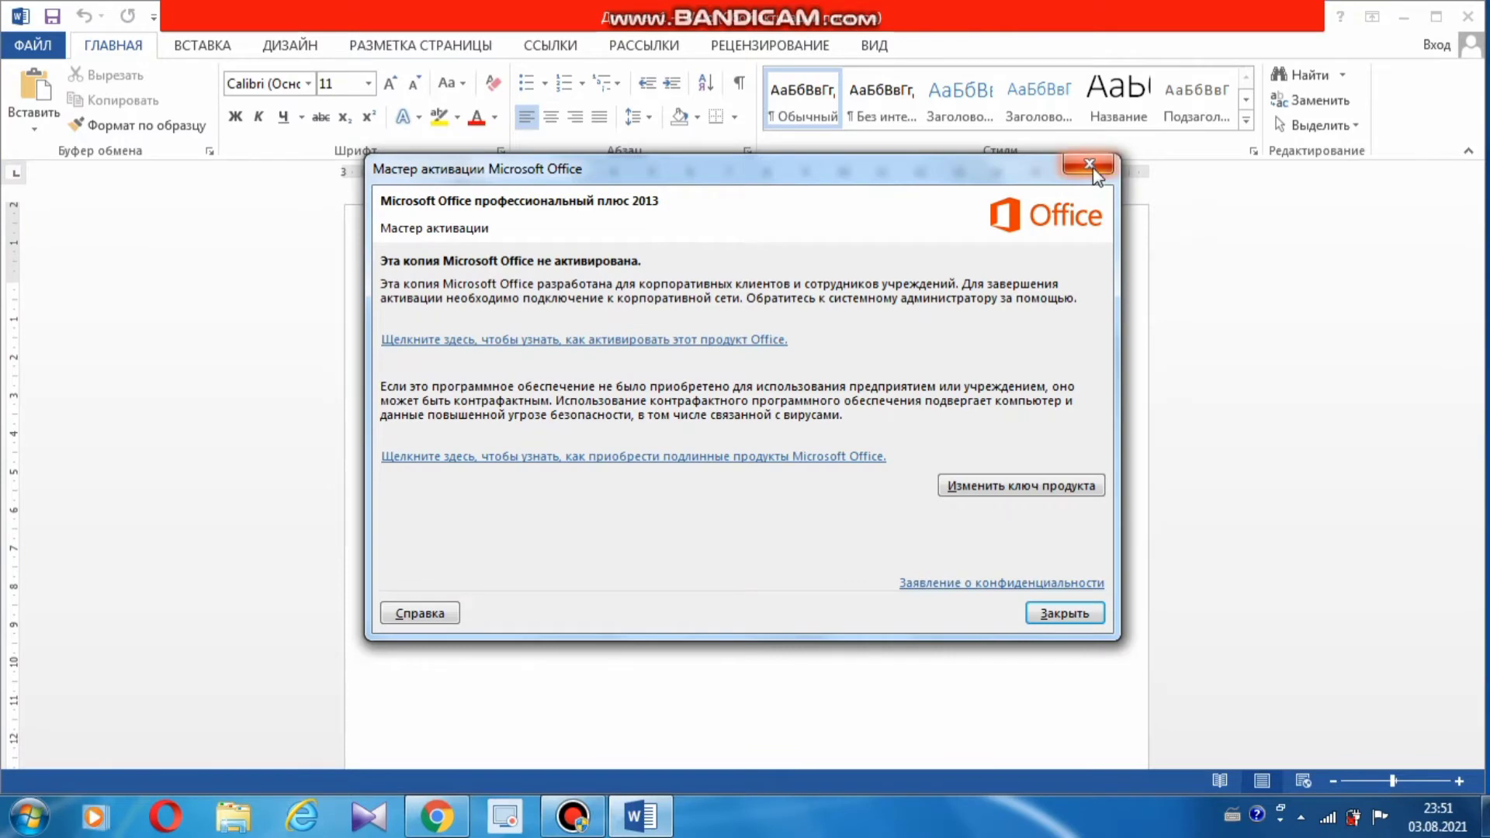
pyautogui.click(1092, 165)
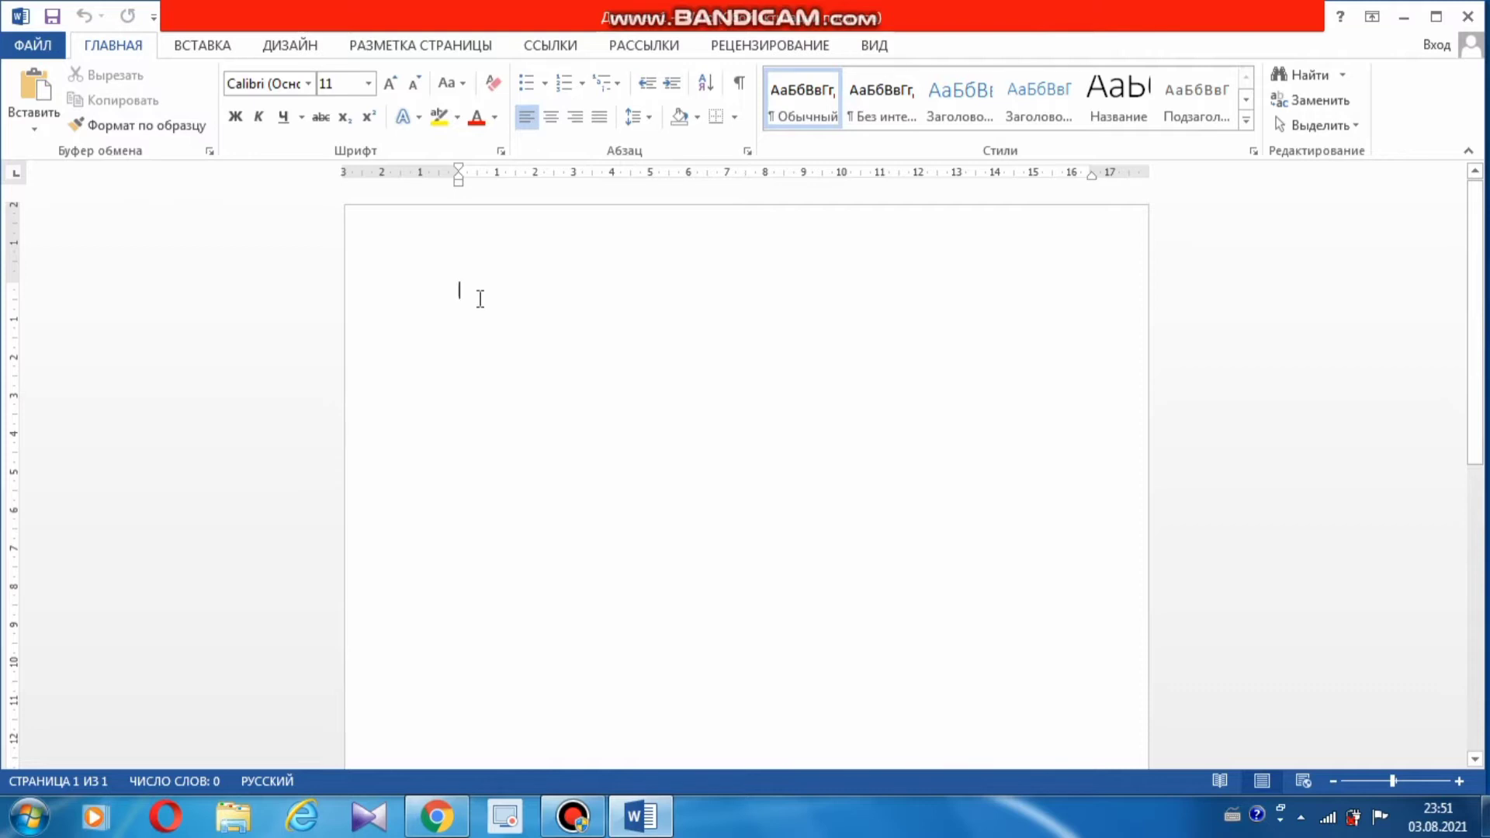
pyautogui.click(35, 87)
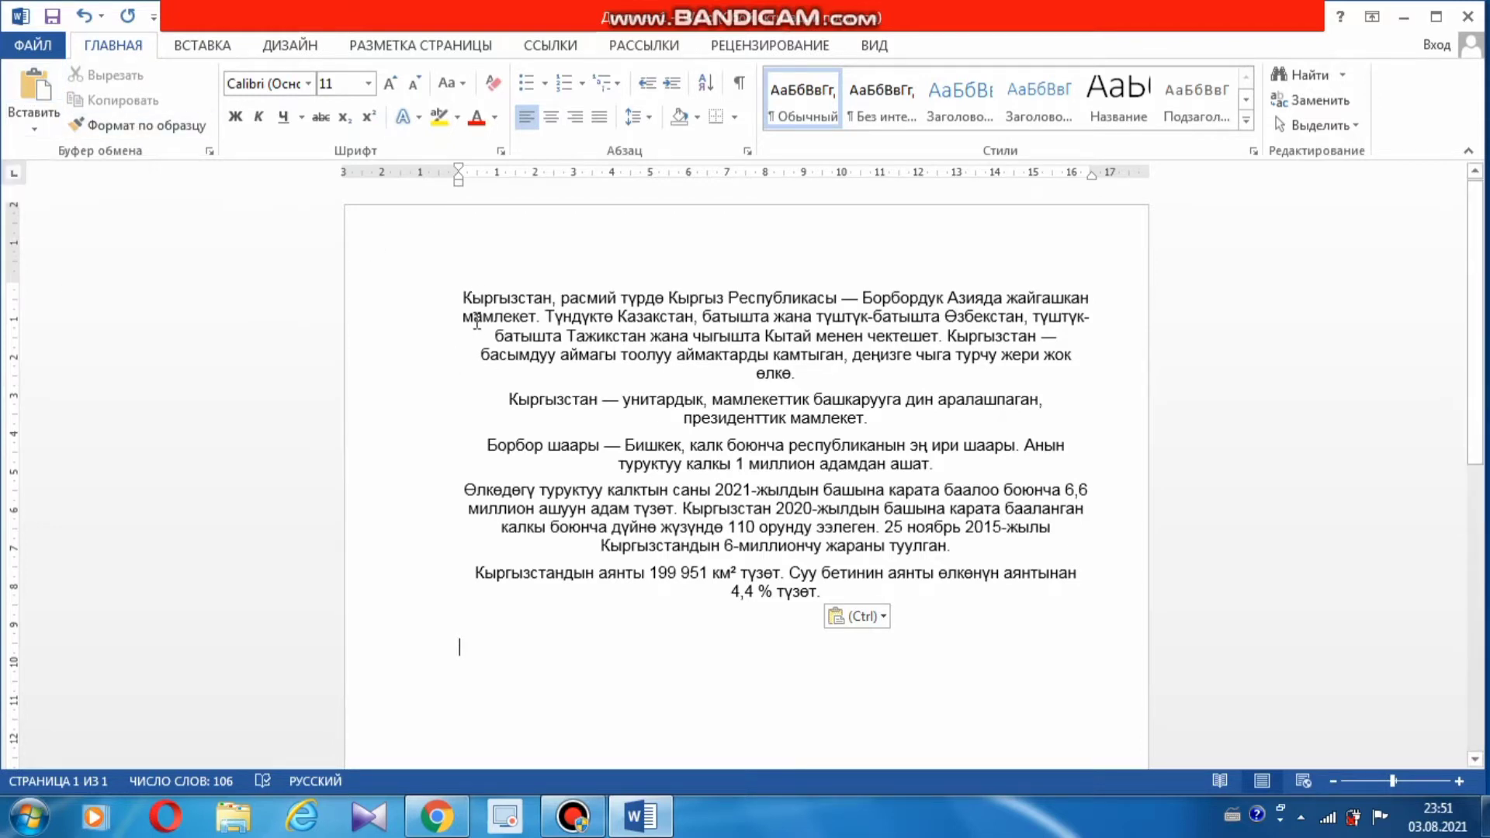
# - Copy the pasted paragraphs, paste a duplicate below them, and undo that paste
pyautogui.moveTo(464, 298); pyautogui.dragTo(986, 604)
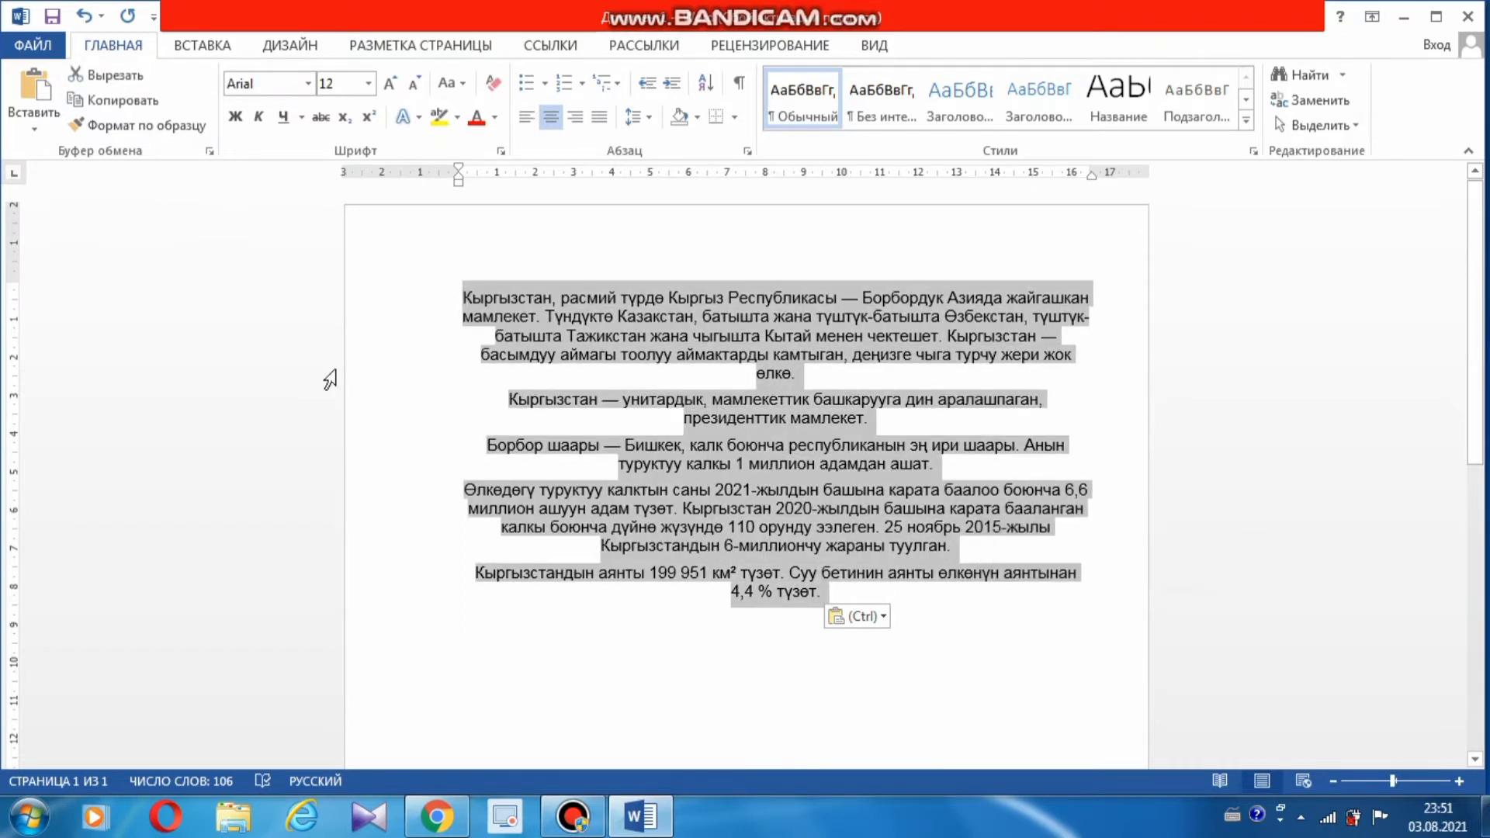
pyautogui.click(142, 104)
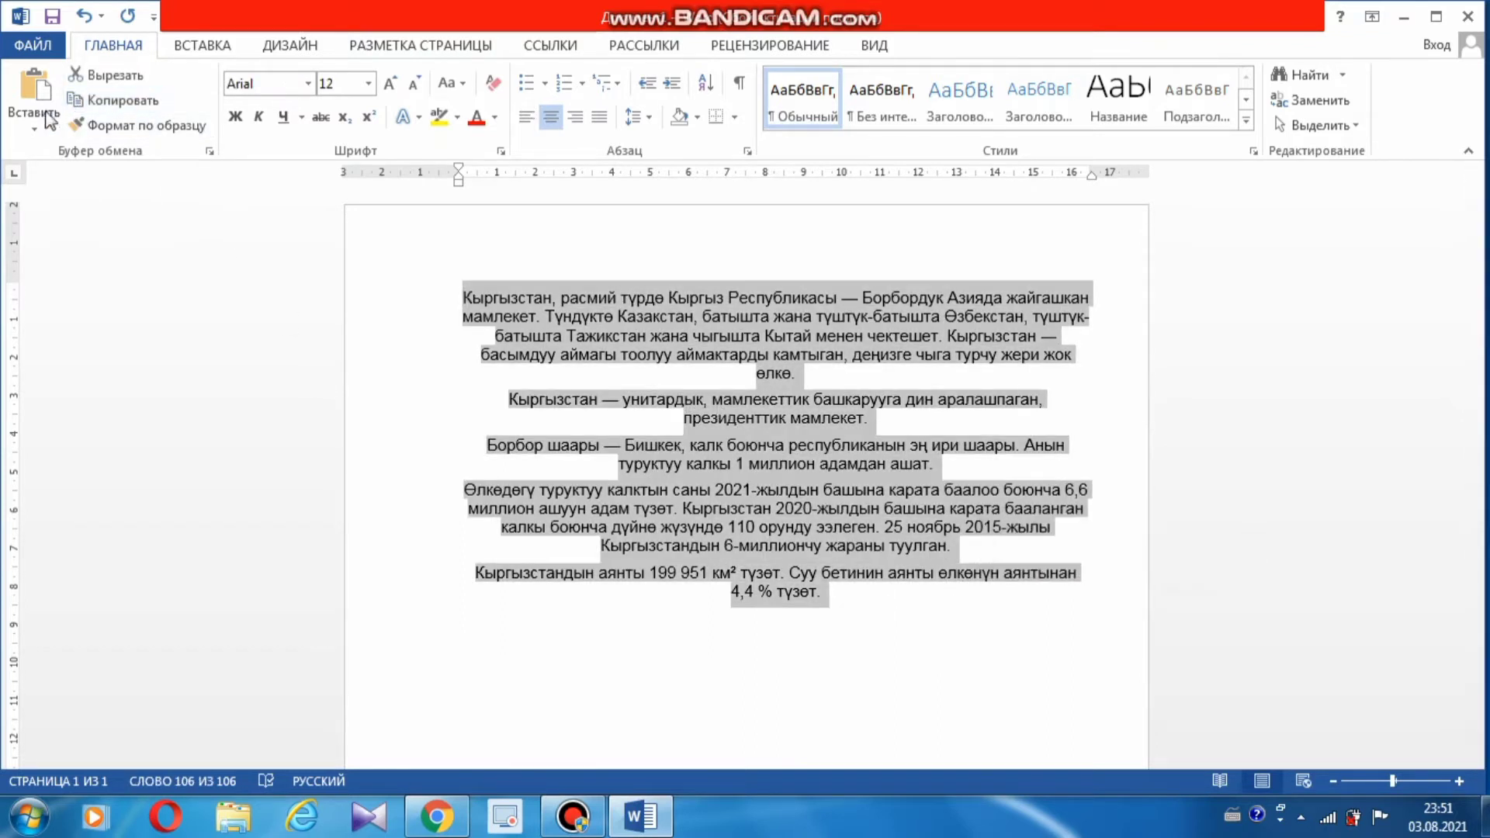
pyautogui.click(526, 665)
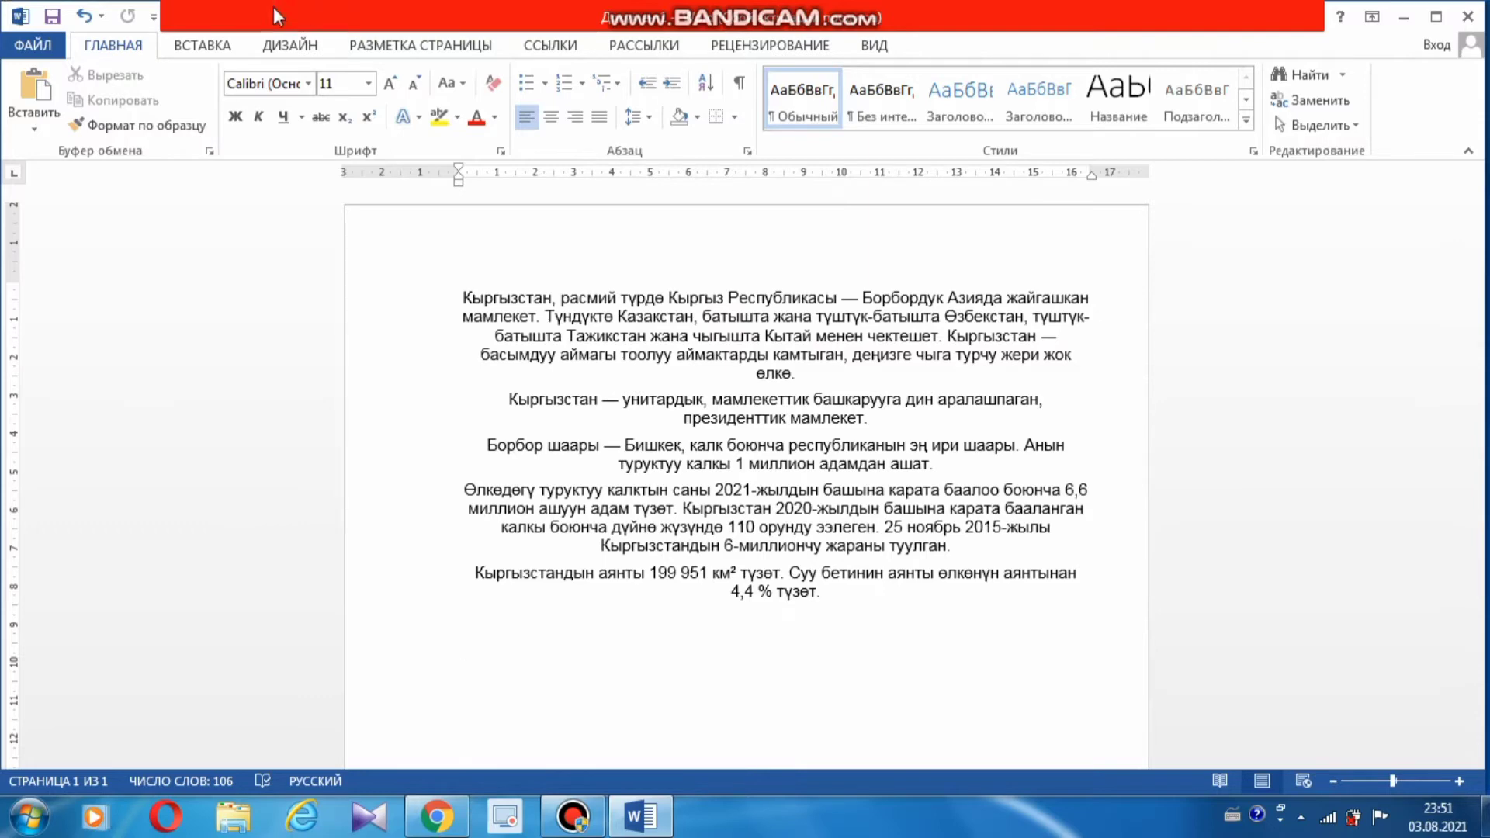
pyautogui.click(31, 87)
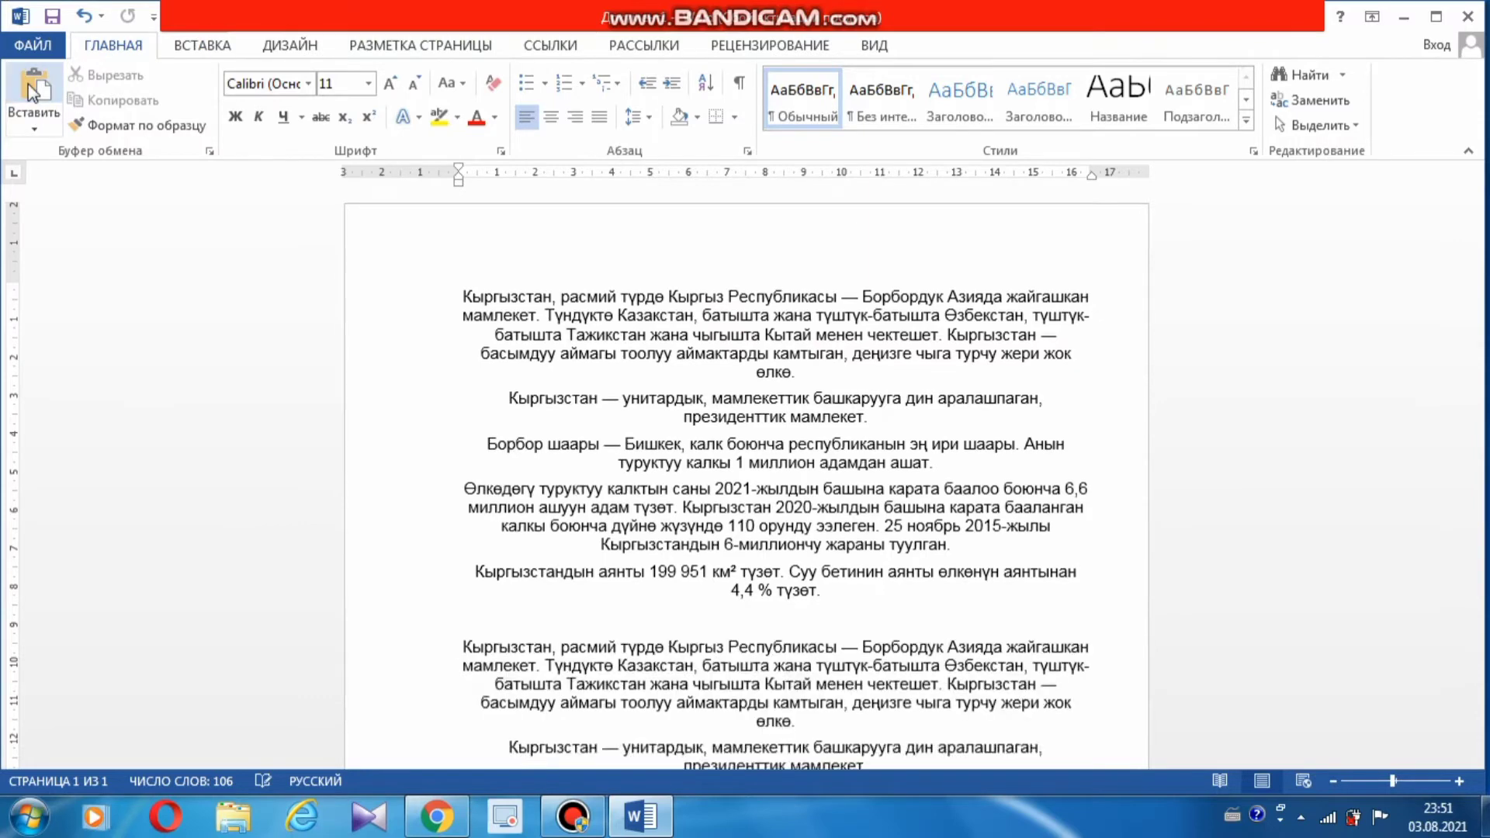
pyautogui.click(85, 19)
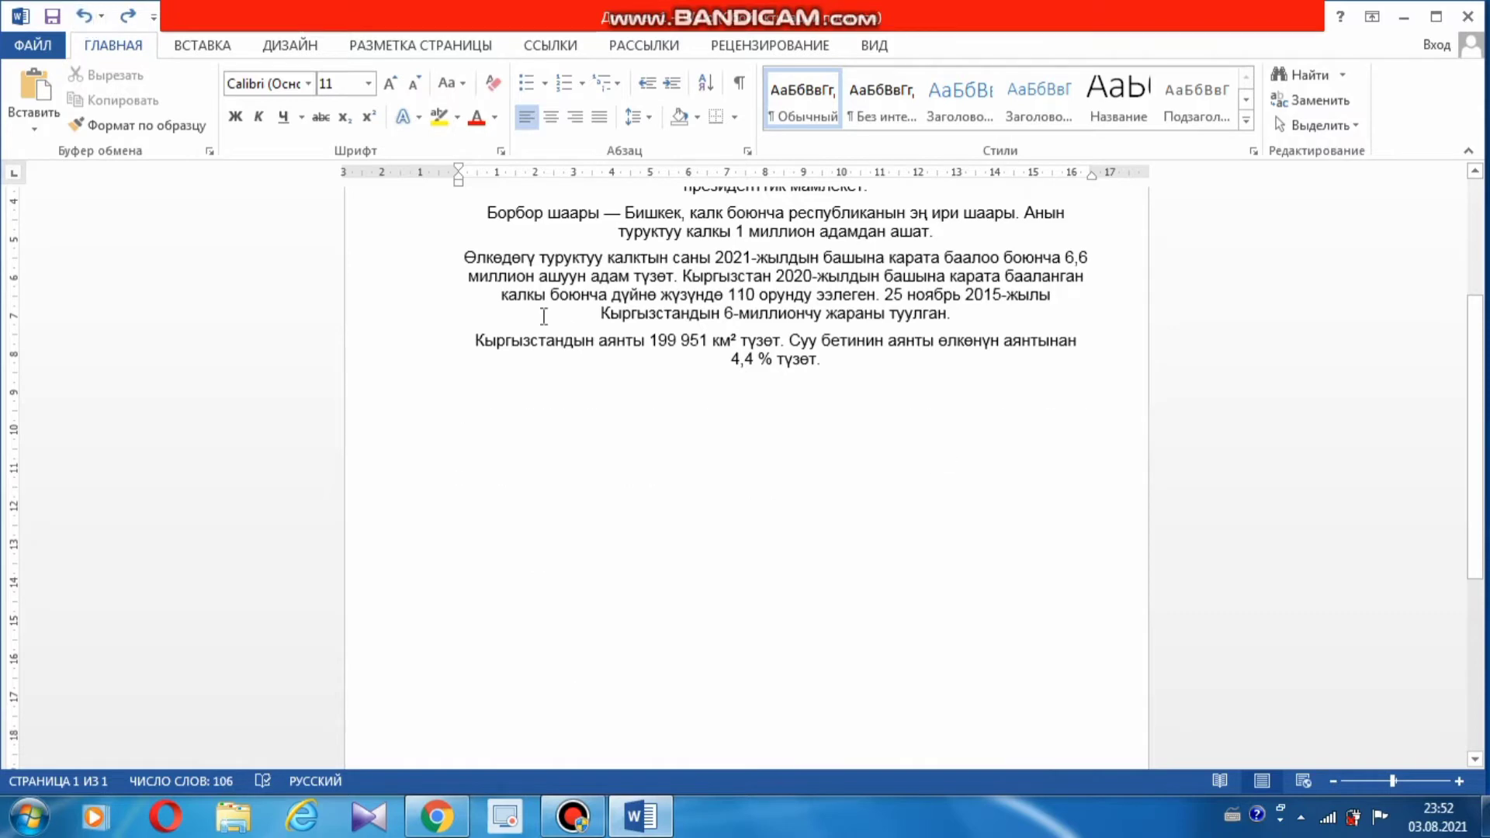
# - Select the five paragraphs, extend the selection to the entire document, and clear it
pyautogui.scroll(5, 673, 376)
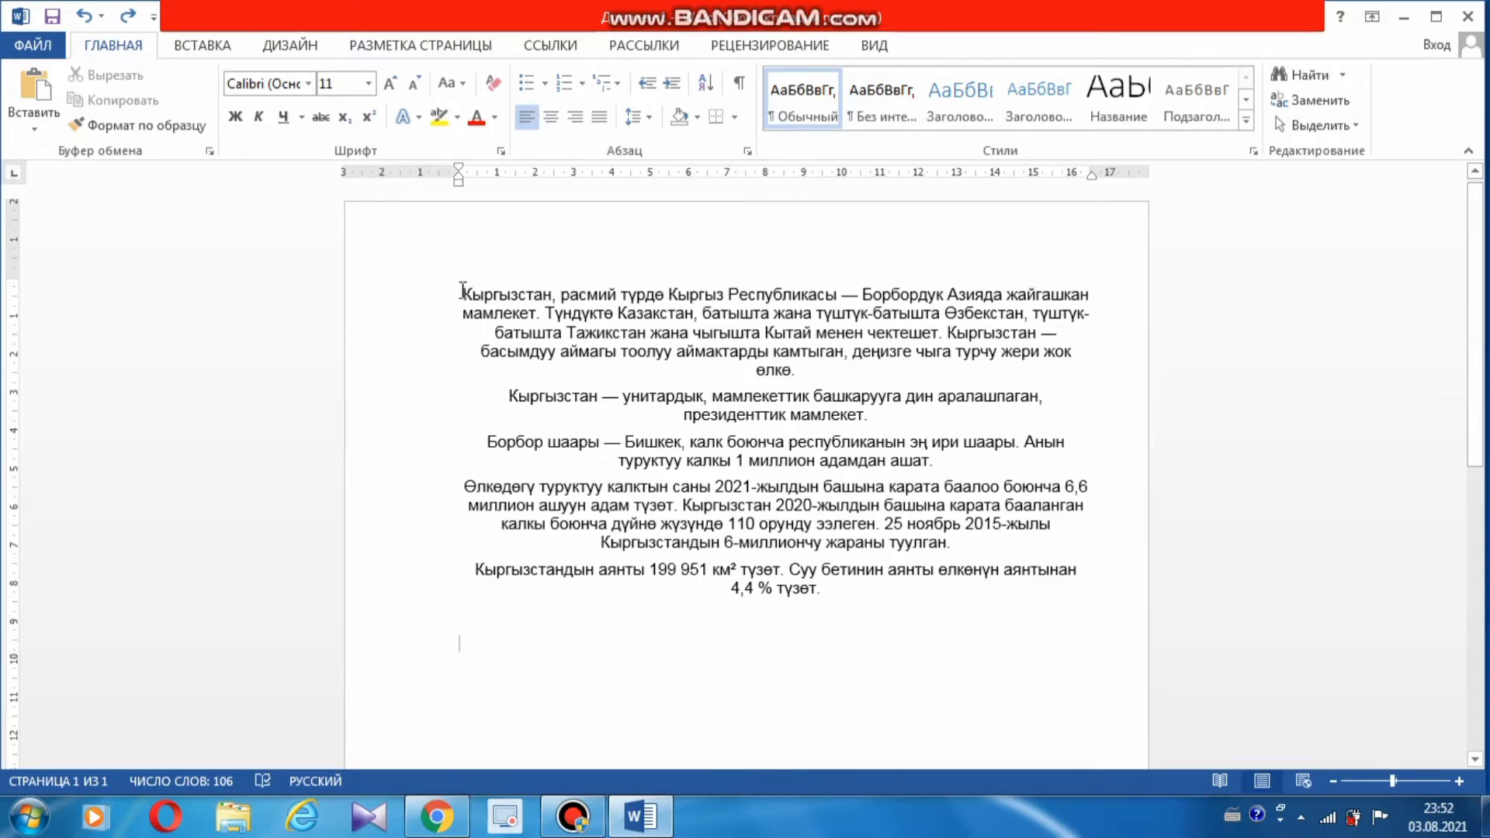
pyautogui.moveTo(462, 292); pyautogui.dragTo(846, 604)
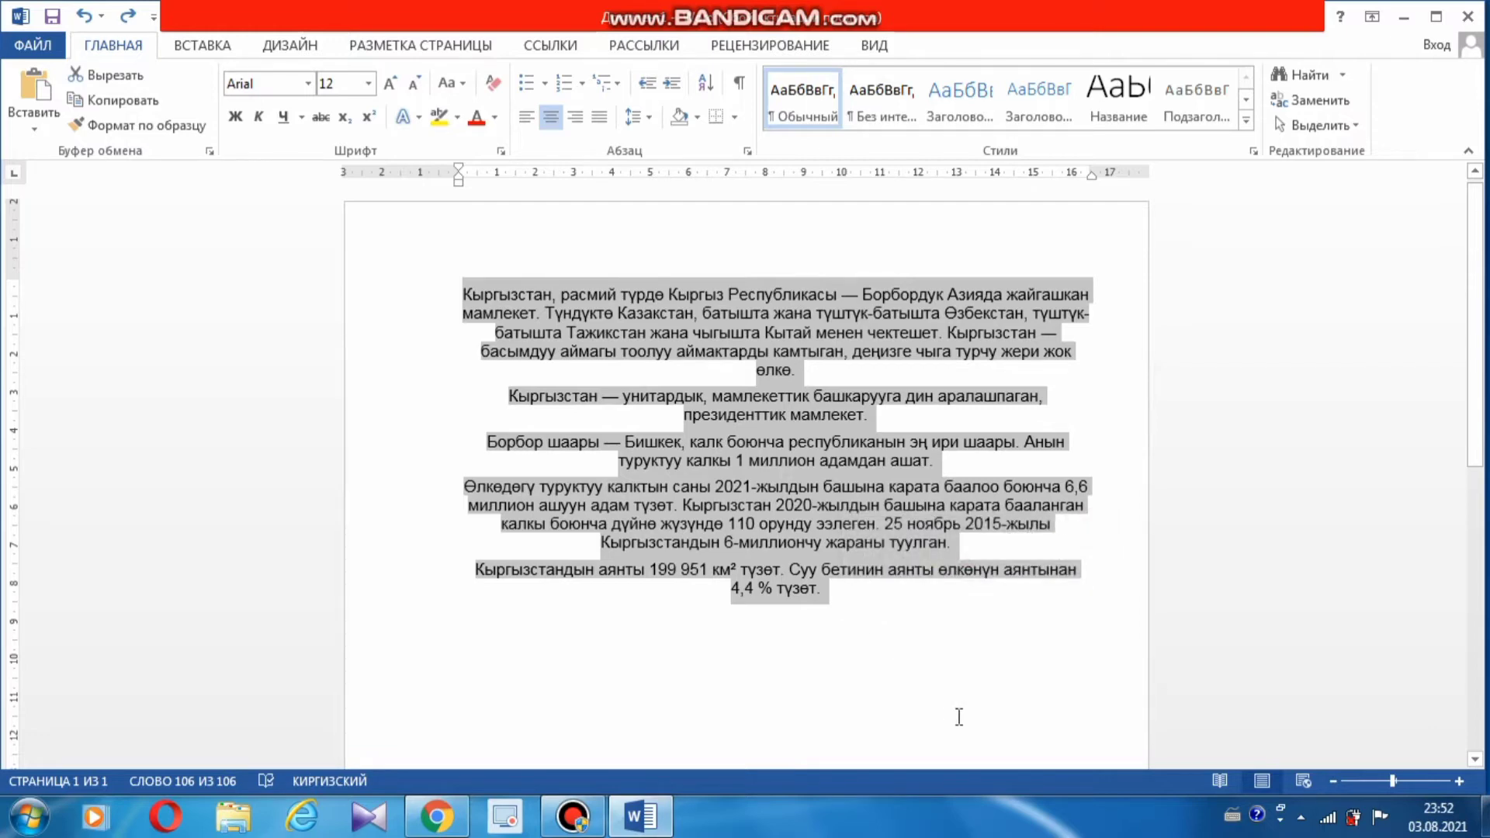
pyautogui.hotkey('ctrl', 'a')
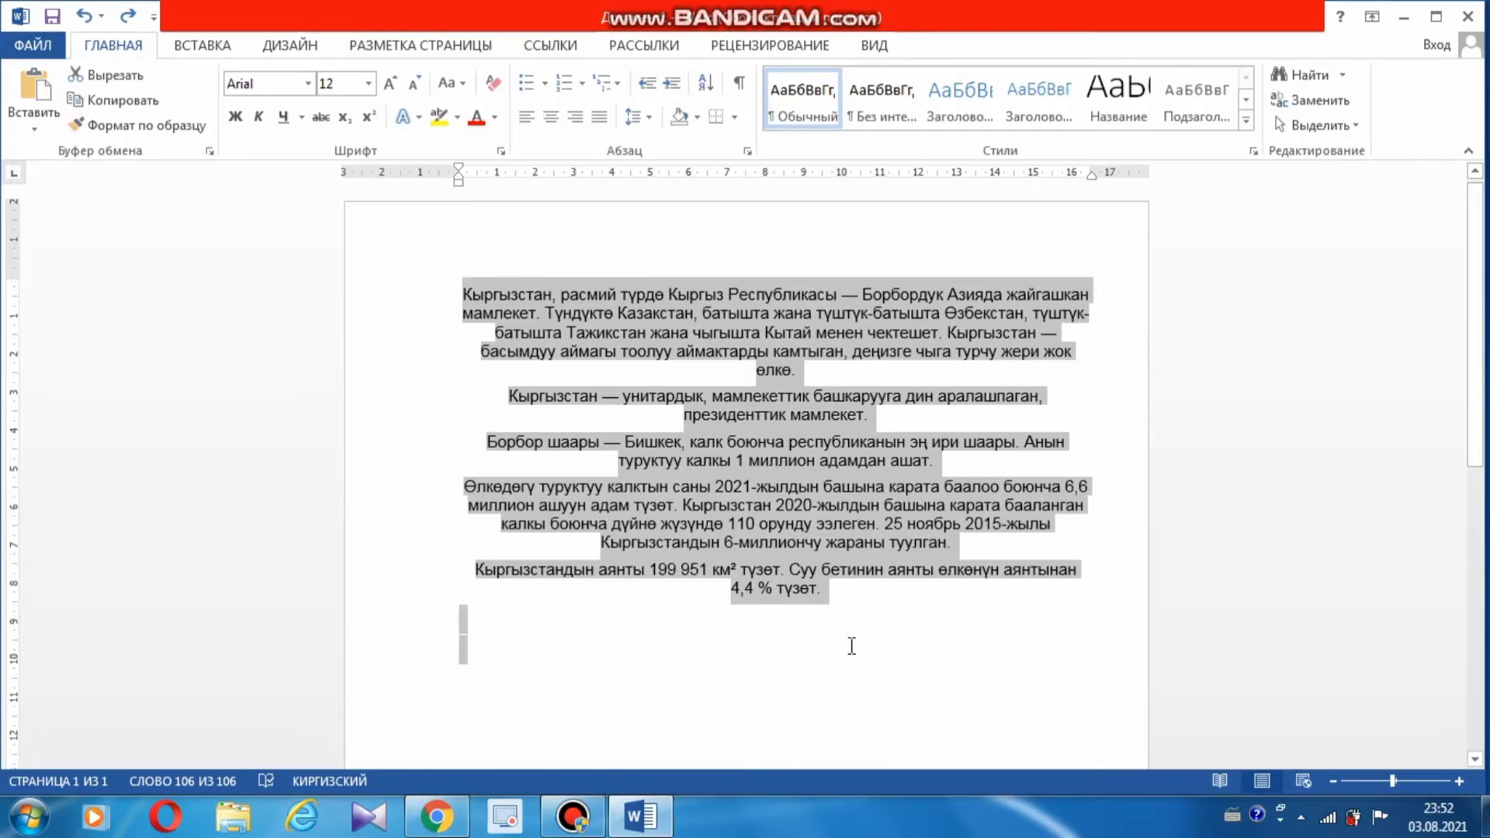
pyautogui.click(907, 656)
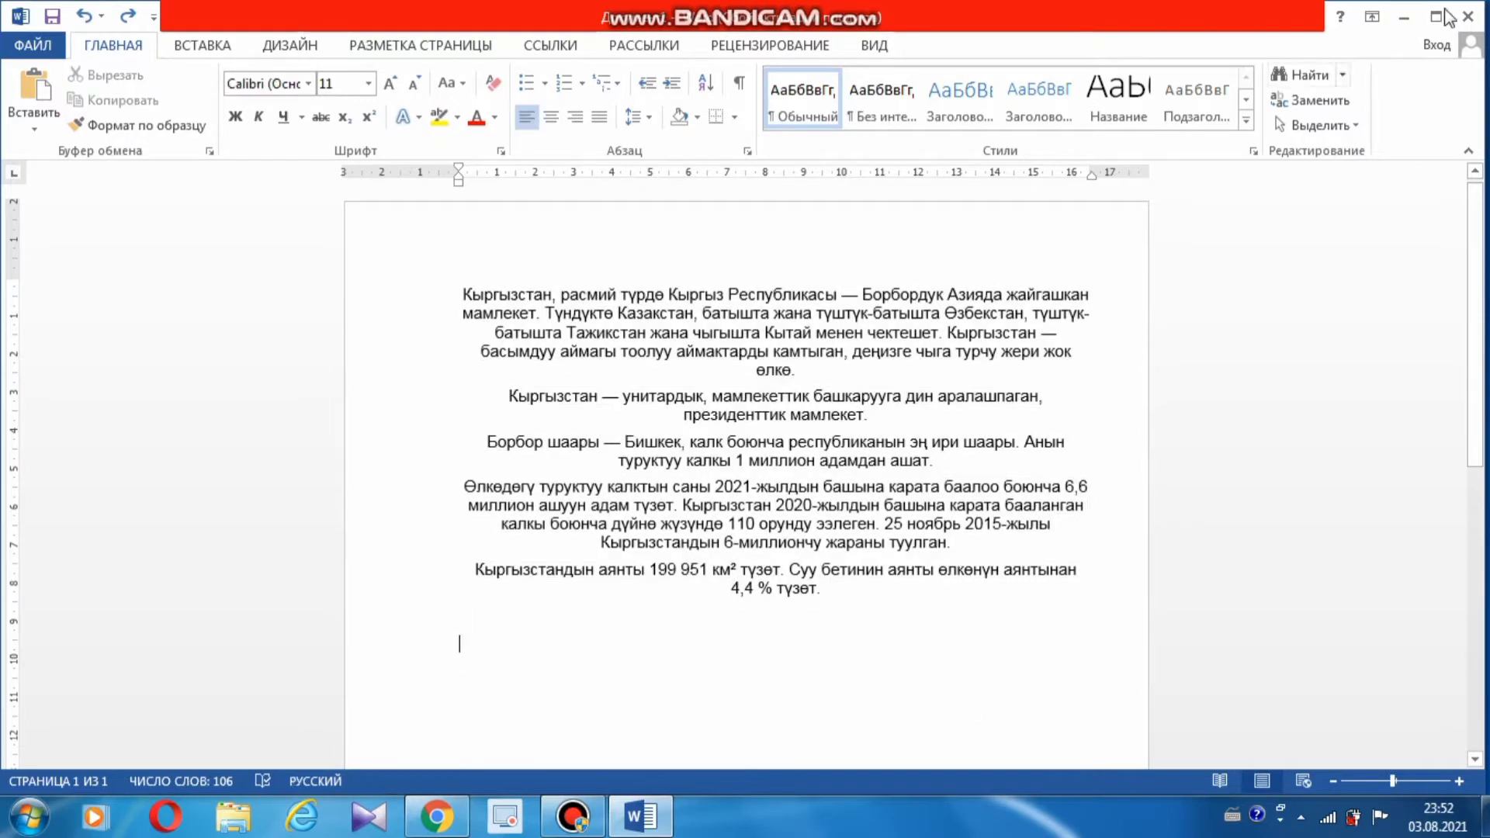
# - Select all the text in the document and briefly view the clipboard contents
pyautogui.click(1356, 127)
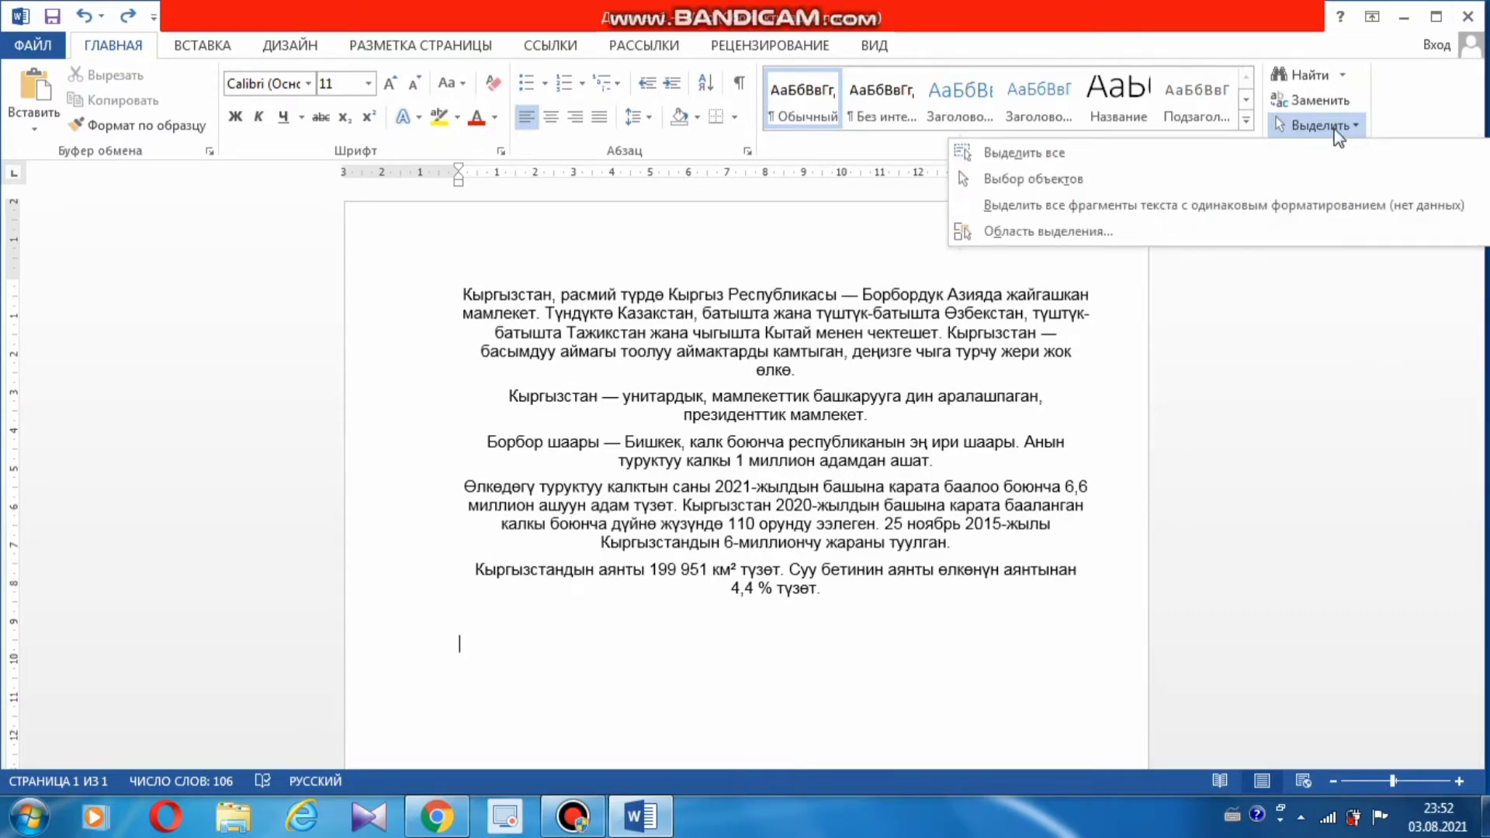
pyautogui.click(1352, 128)
pyautogui.click(1354, 125)
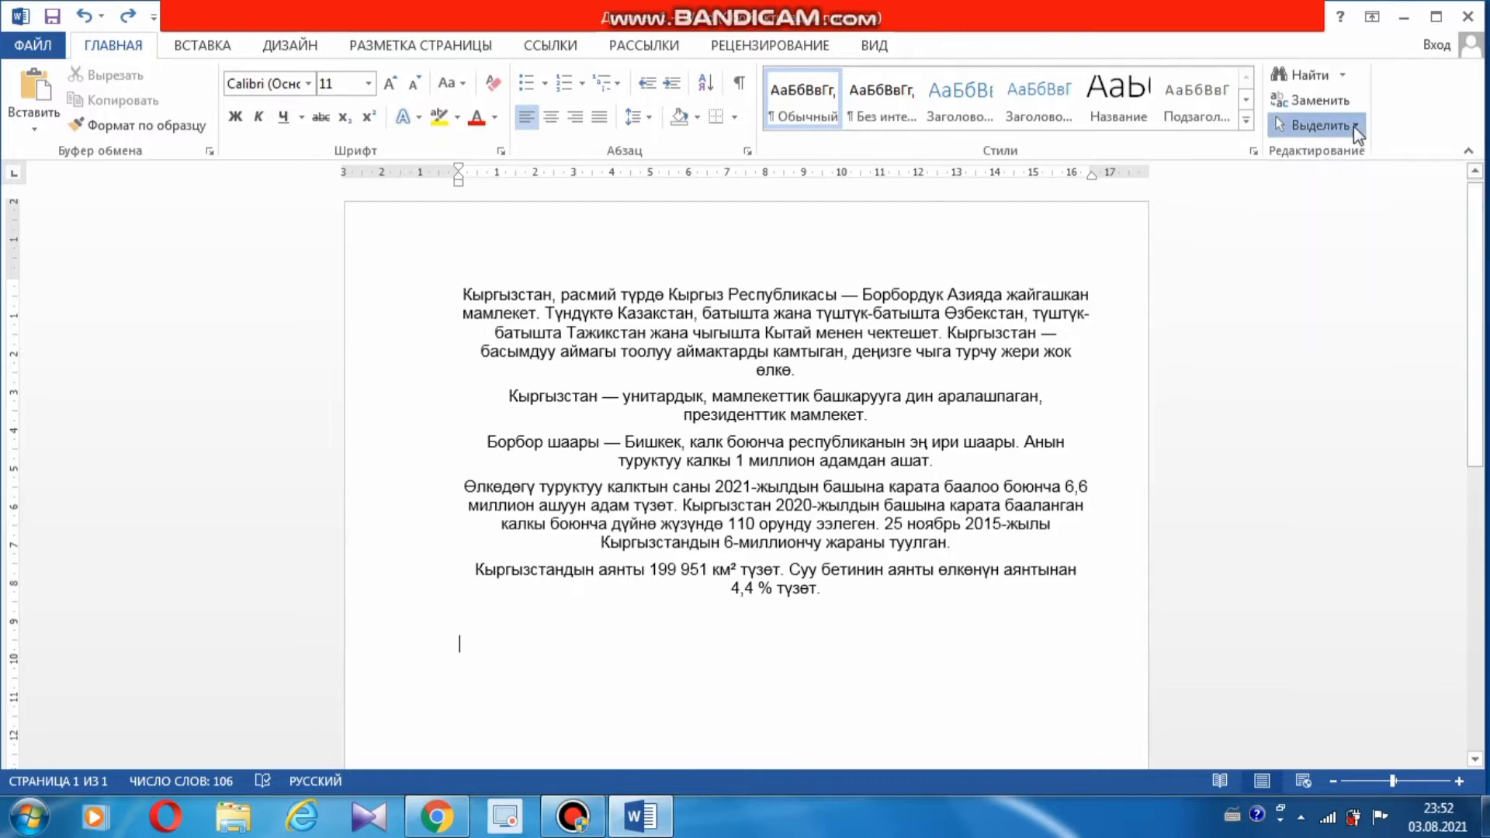
pyautogui.click(1077, 159)
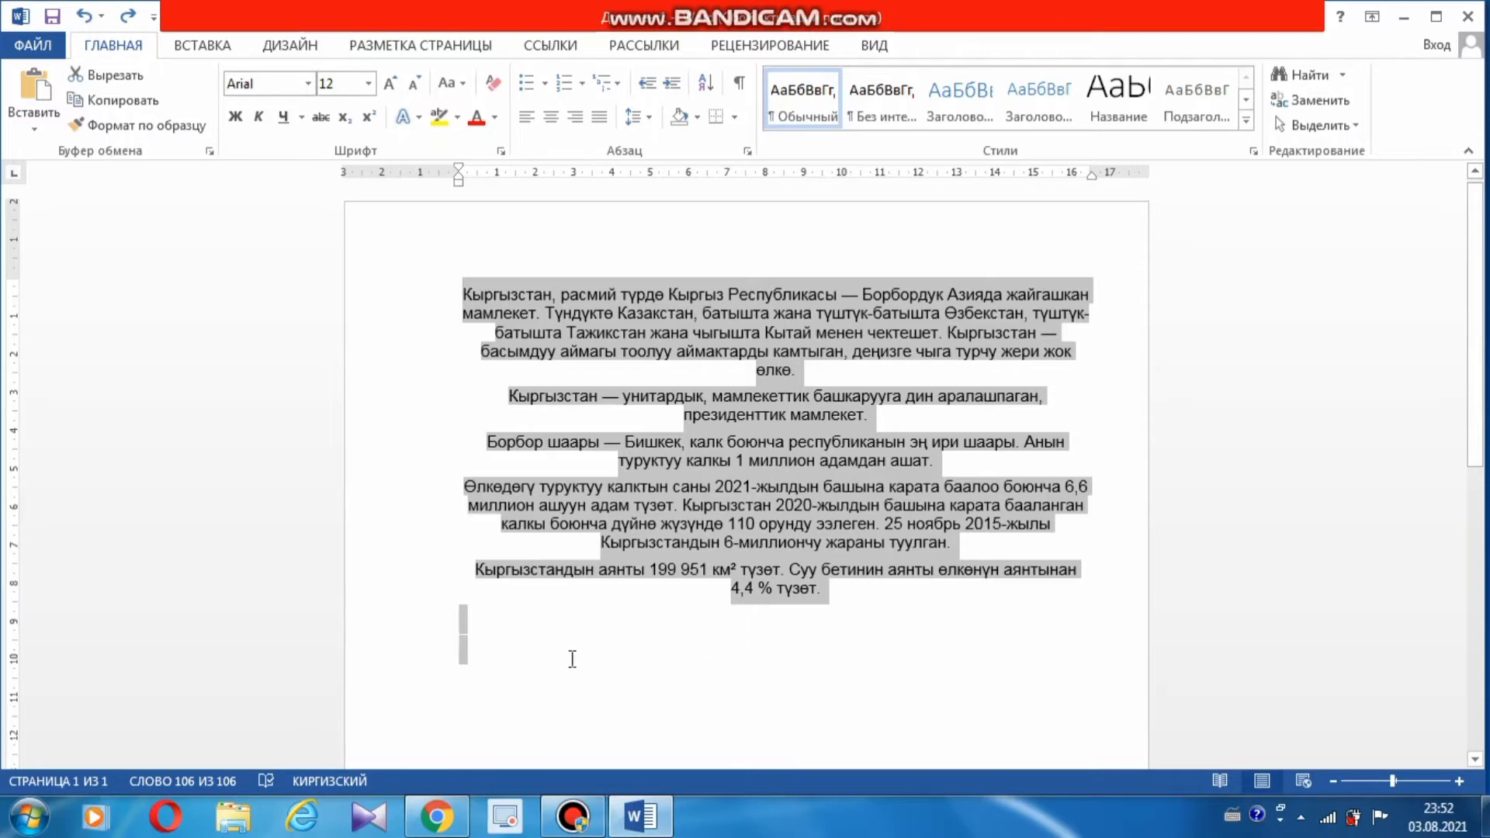
pyautogui.click(210, 151)
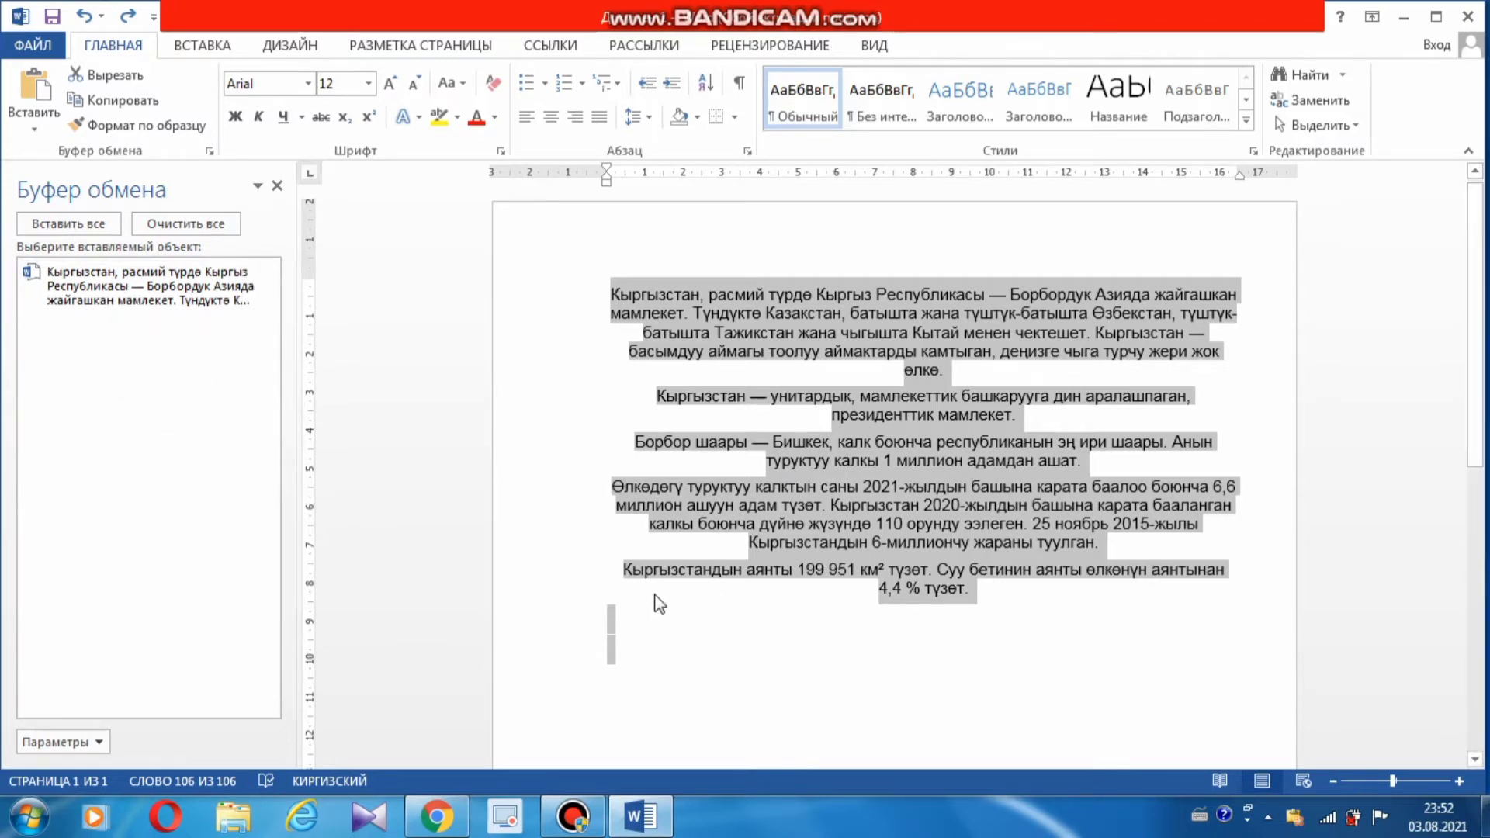
pyautogui.click(275, 187)
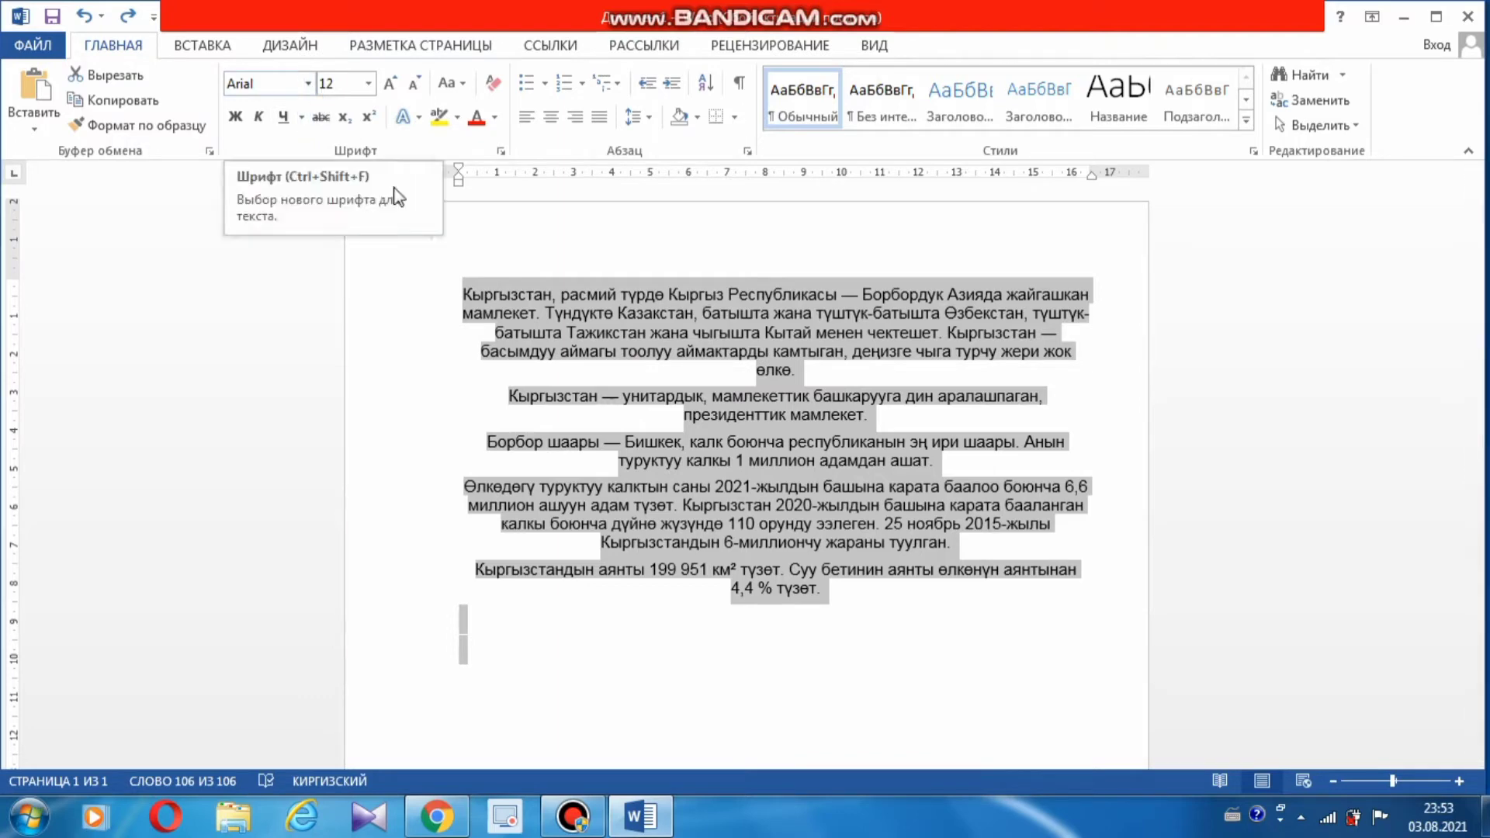
# - Set the selected text to the Times New Roman font at size 12
pyautogui.click(308, 83)
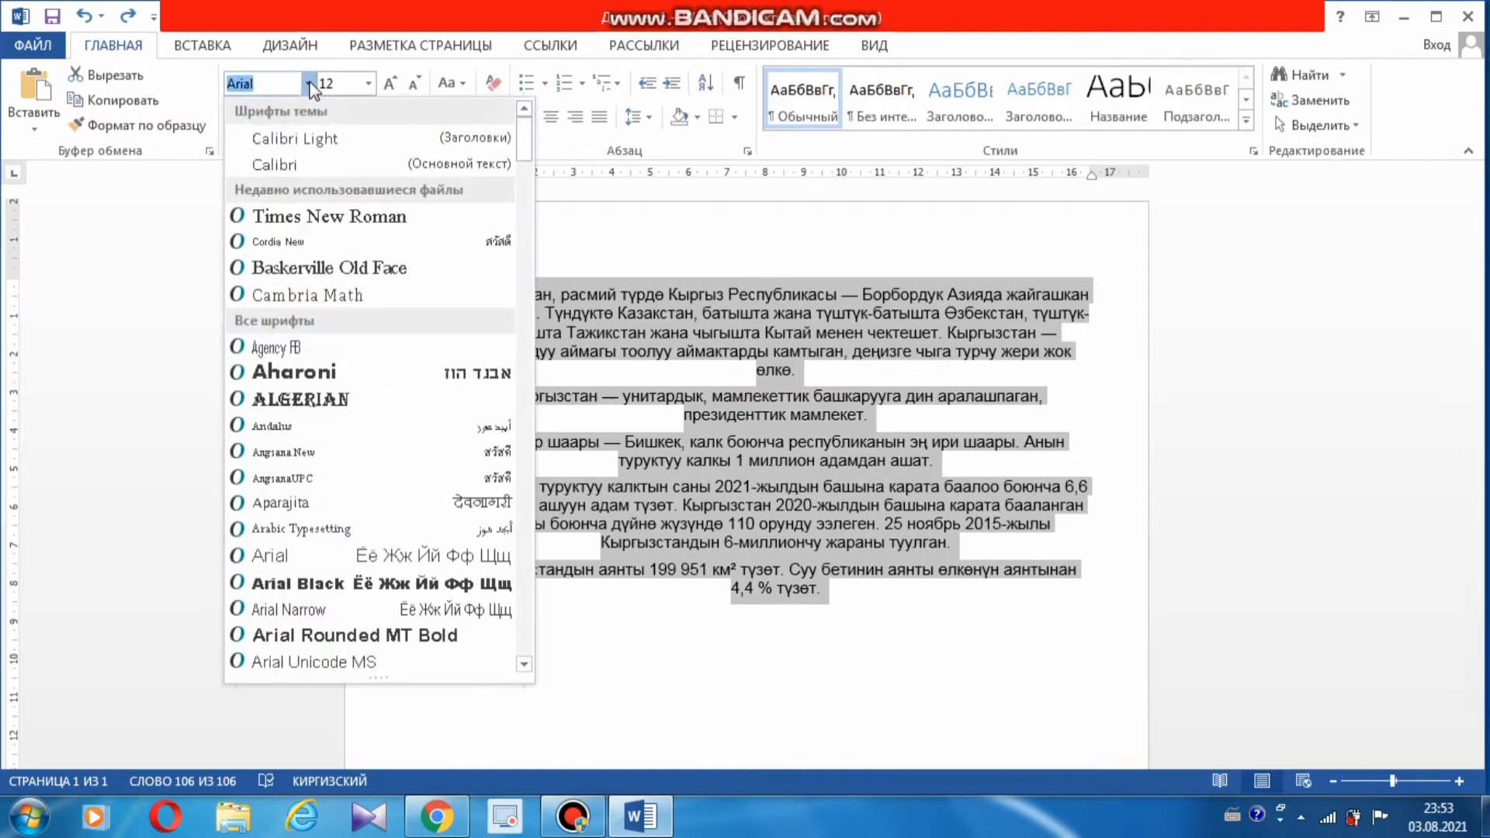
pyautogui.click(373, 218)
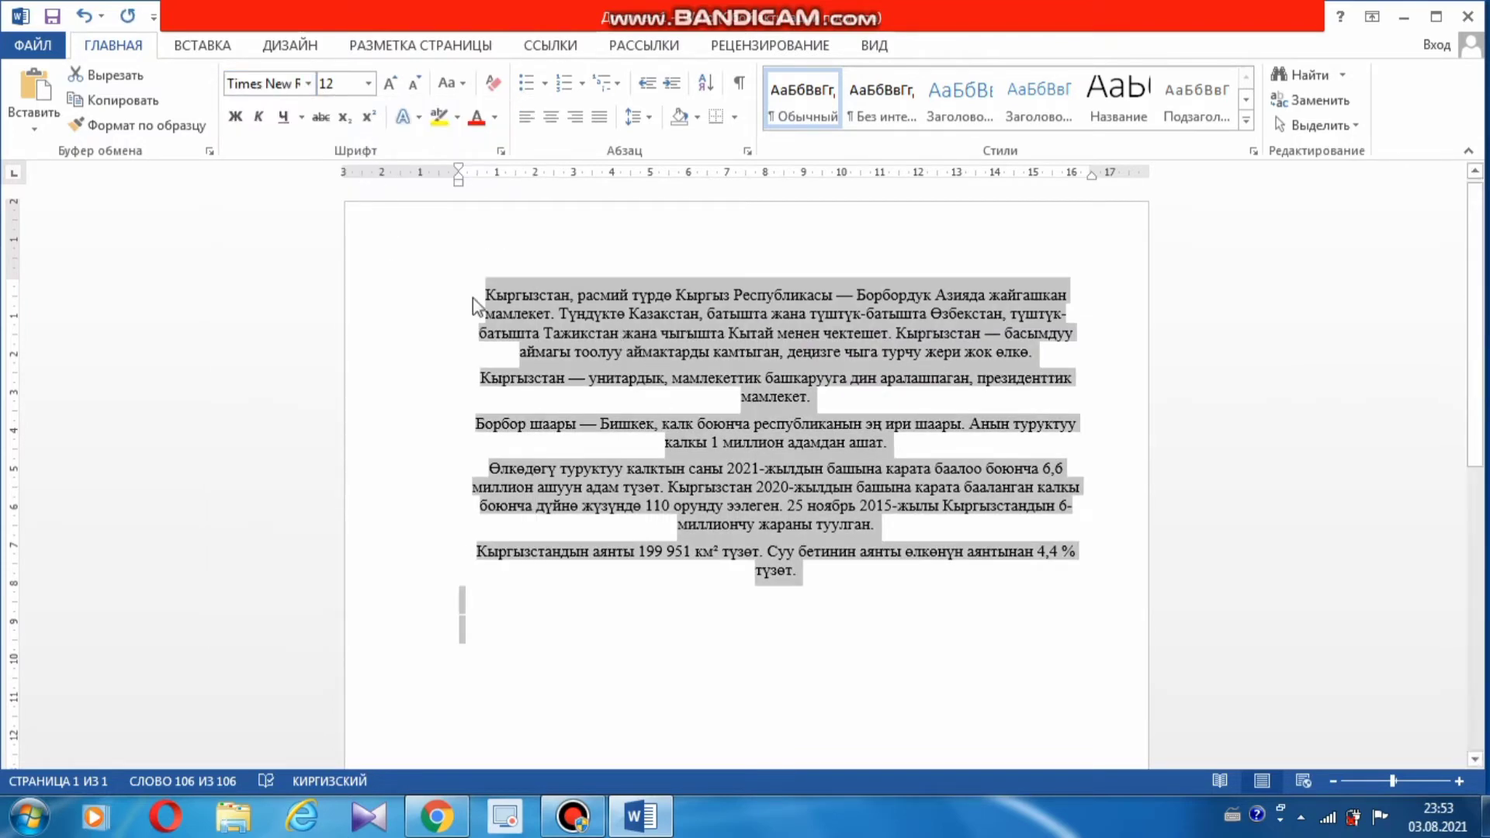
pyautogui.click(369, 86)
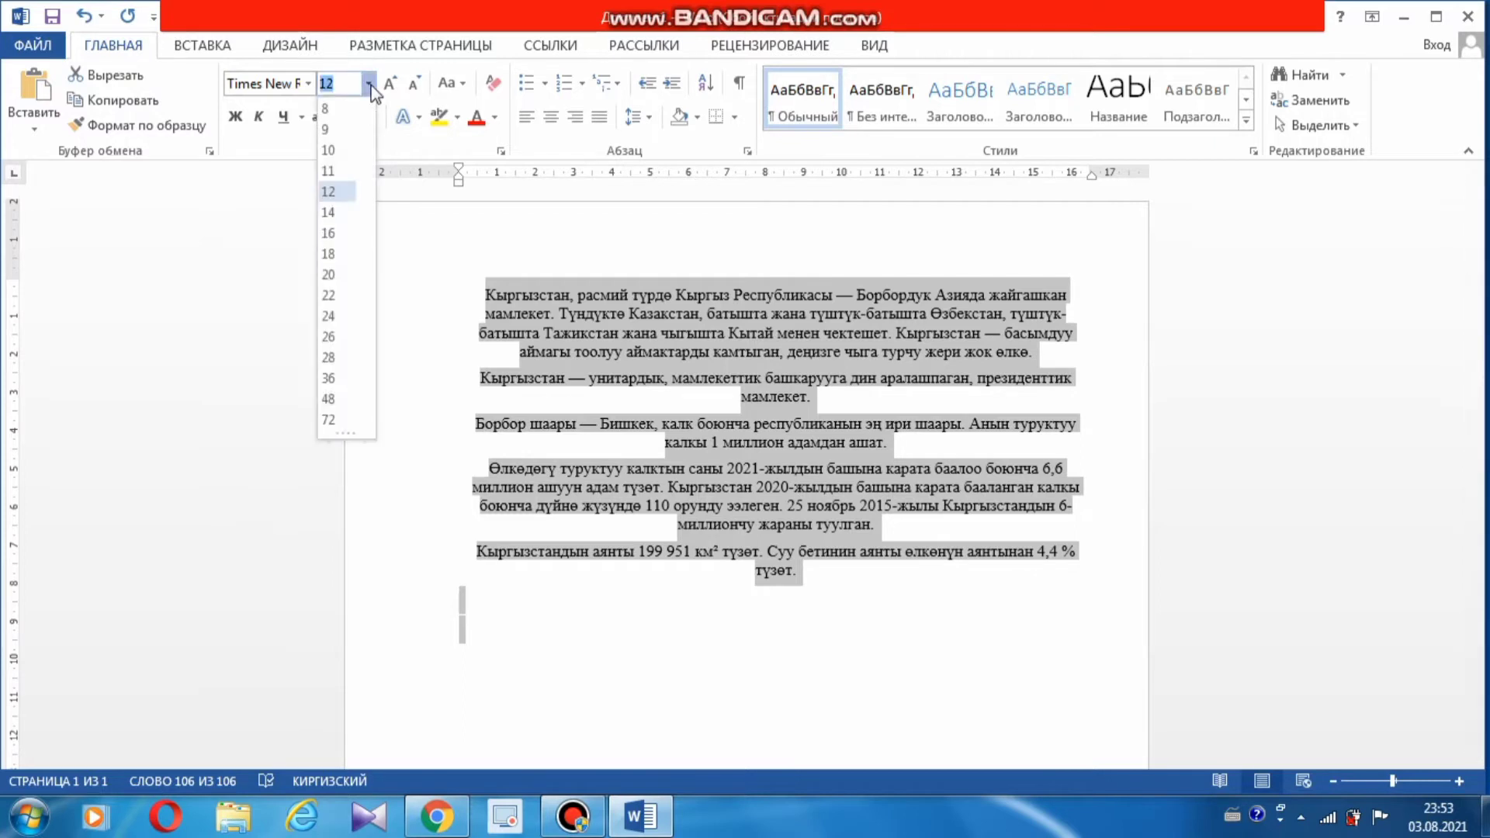
pyautogui.click(339, 194)
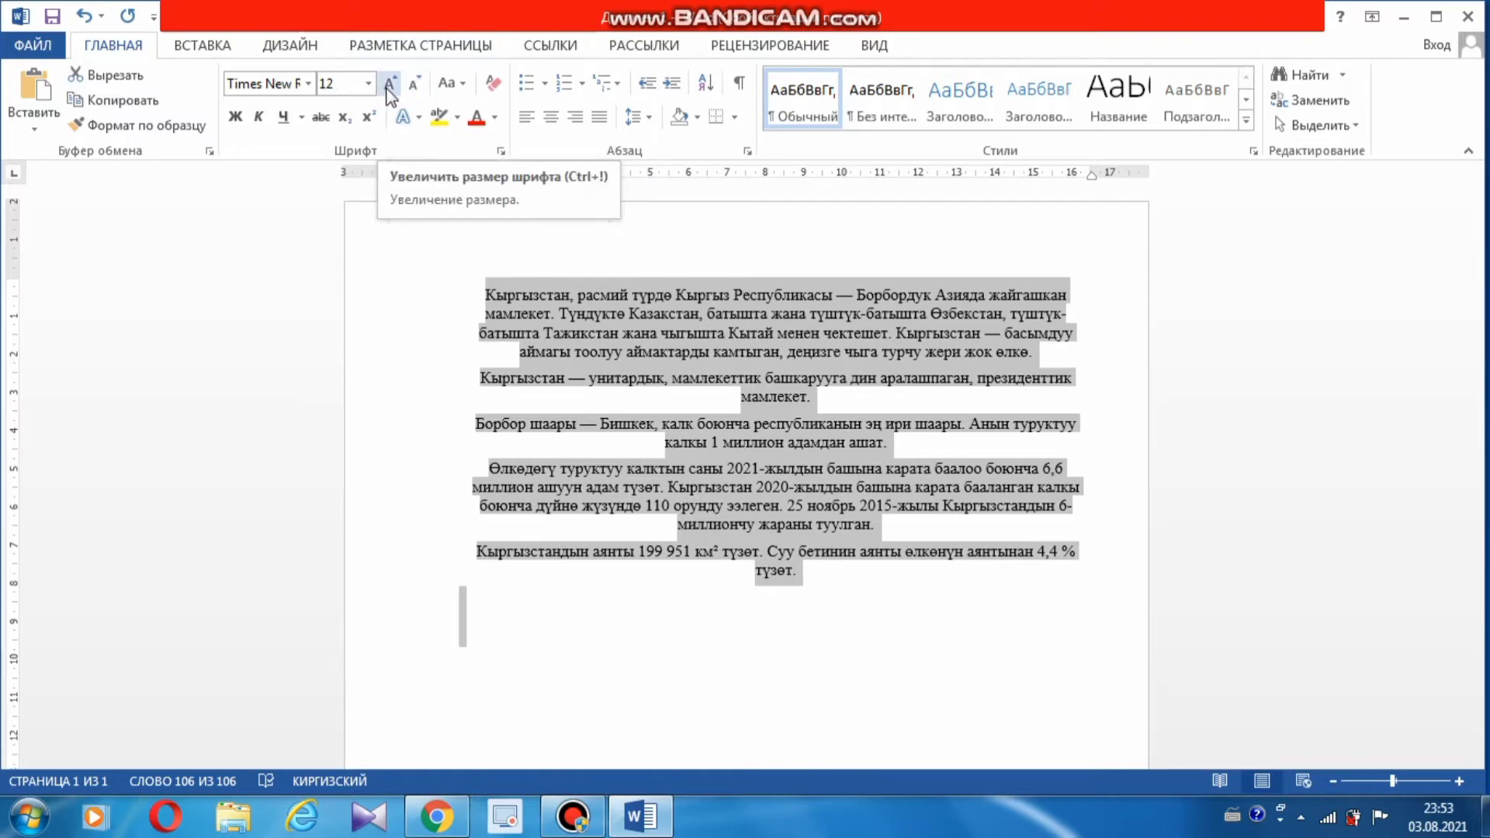
# - Enlarge the selected text one size to 14, reduce it to 12, and deselect it
pyautogui.click(391, 96)
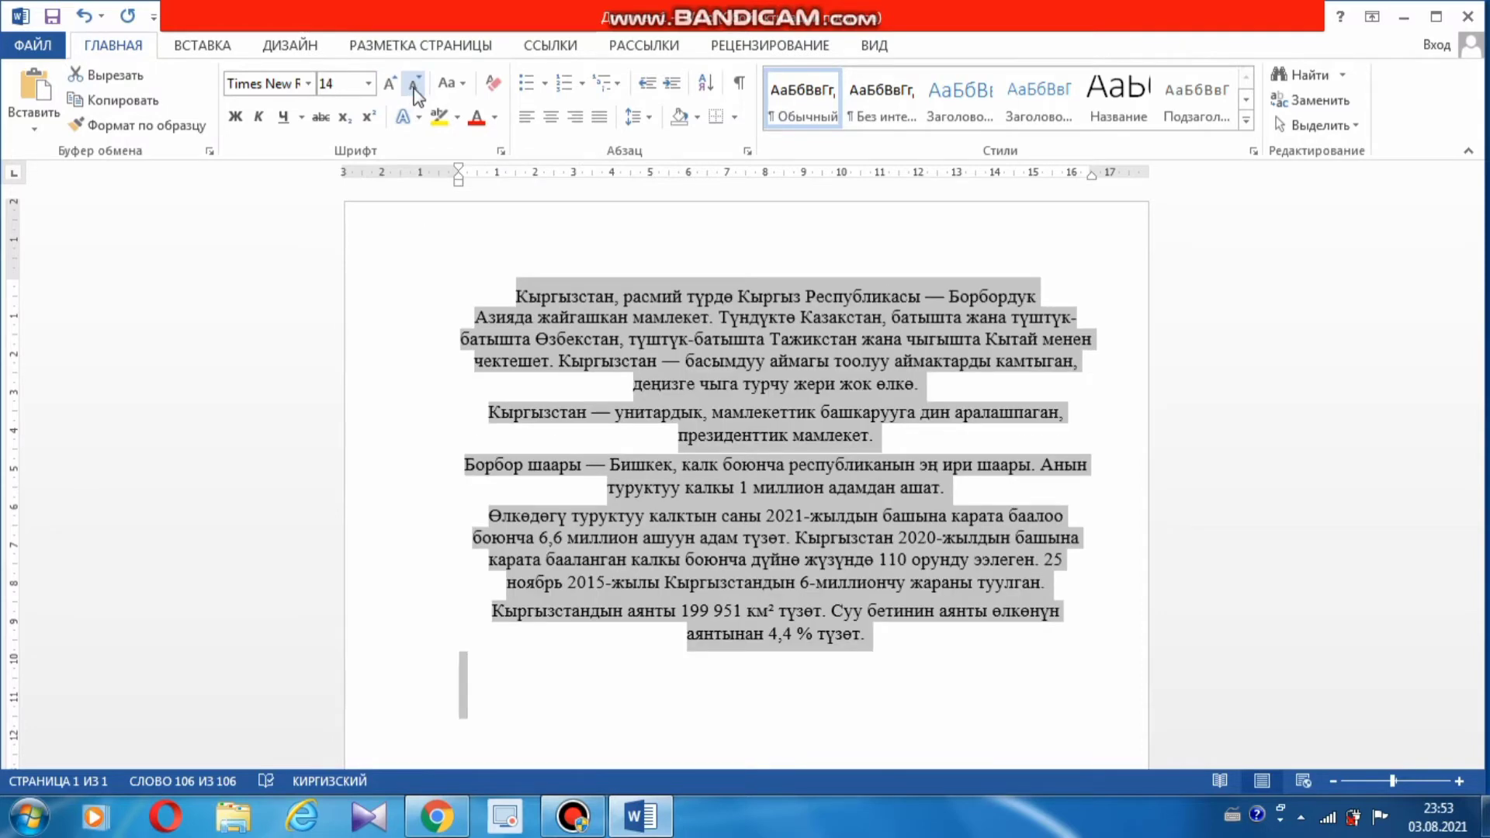
pyautogui.click(413, 89)
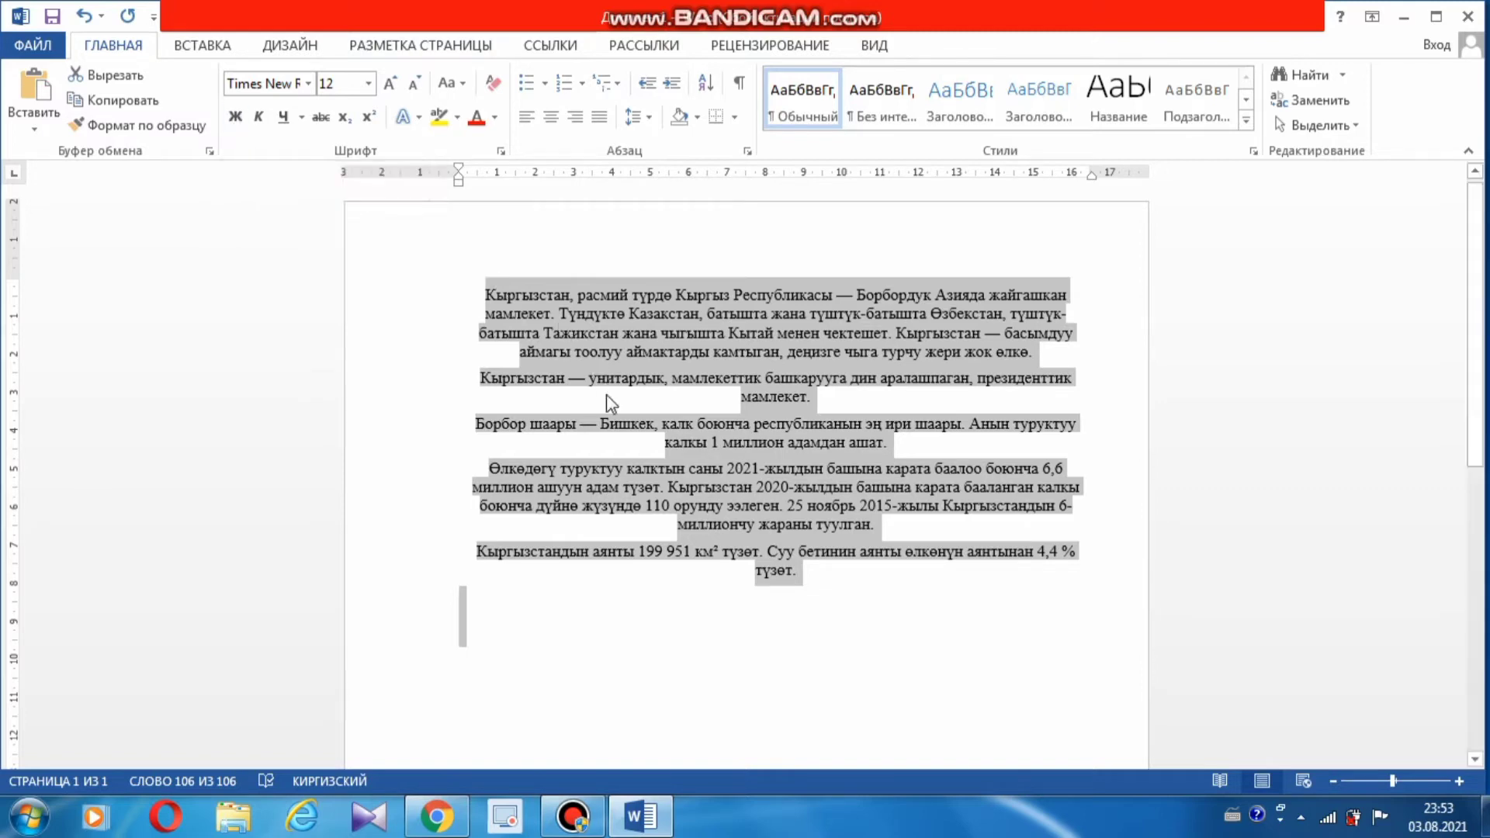
pyautogui.click(485, 295)
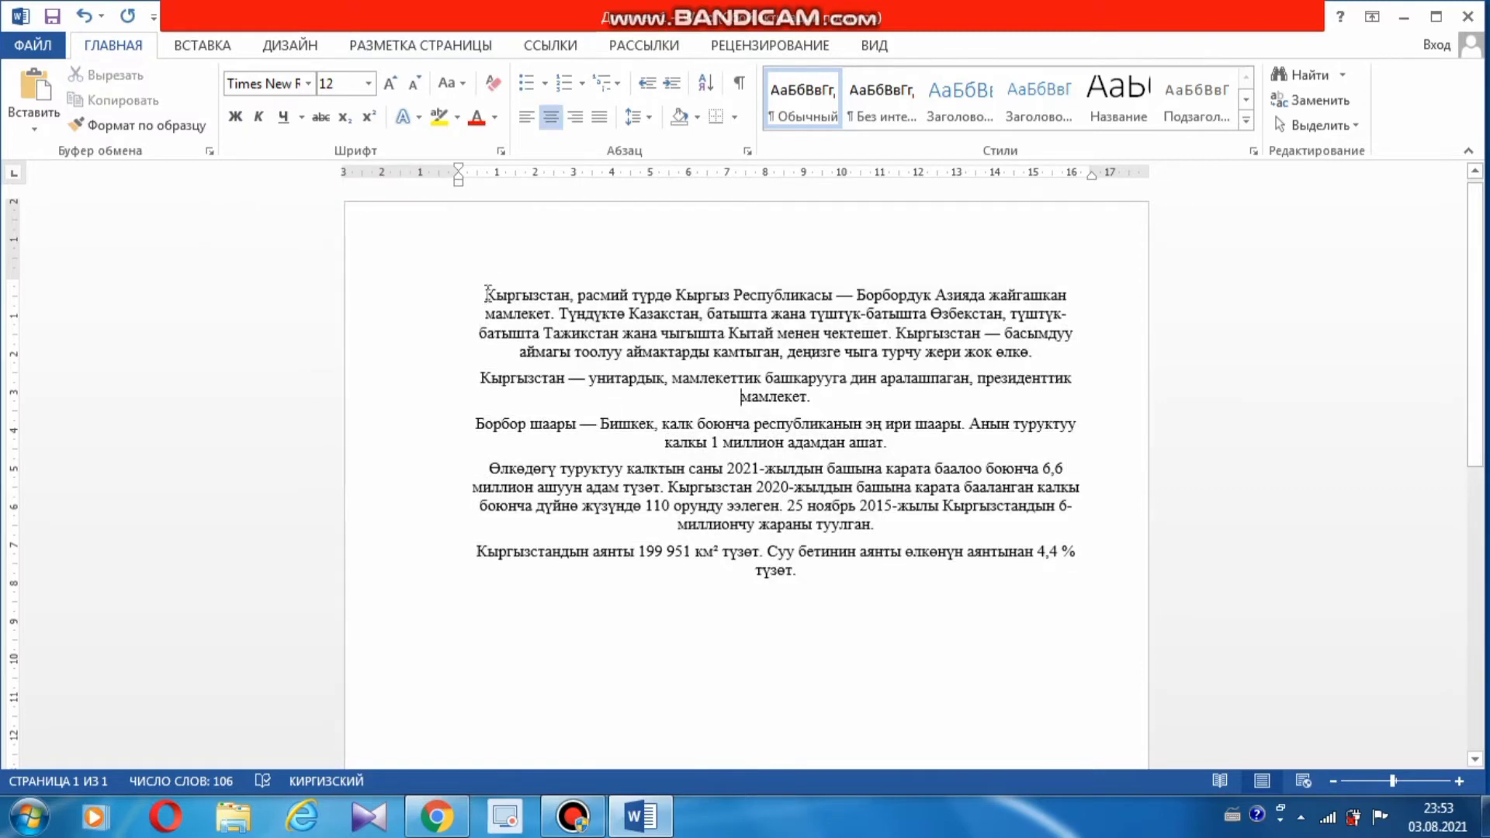
# - In the first paragraph, make the opening word "Кыргызстан" bold and the phrase "Кыргыз Республикасы" bold italic
pyautogui.moveTo(486, 293); pyautogui.dragTo(559, 295)
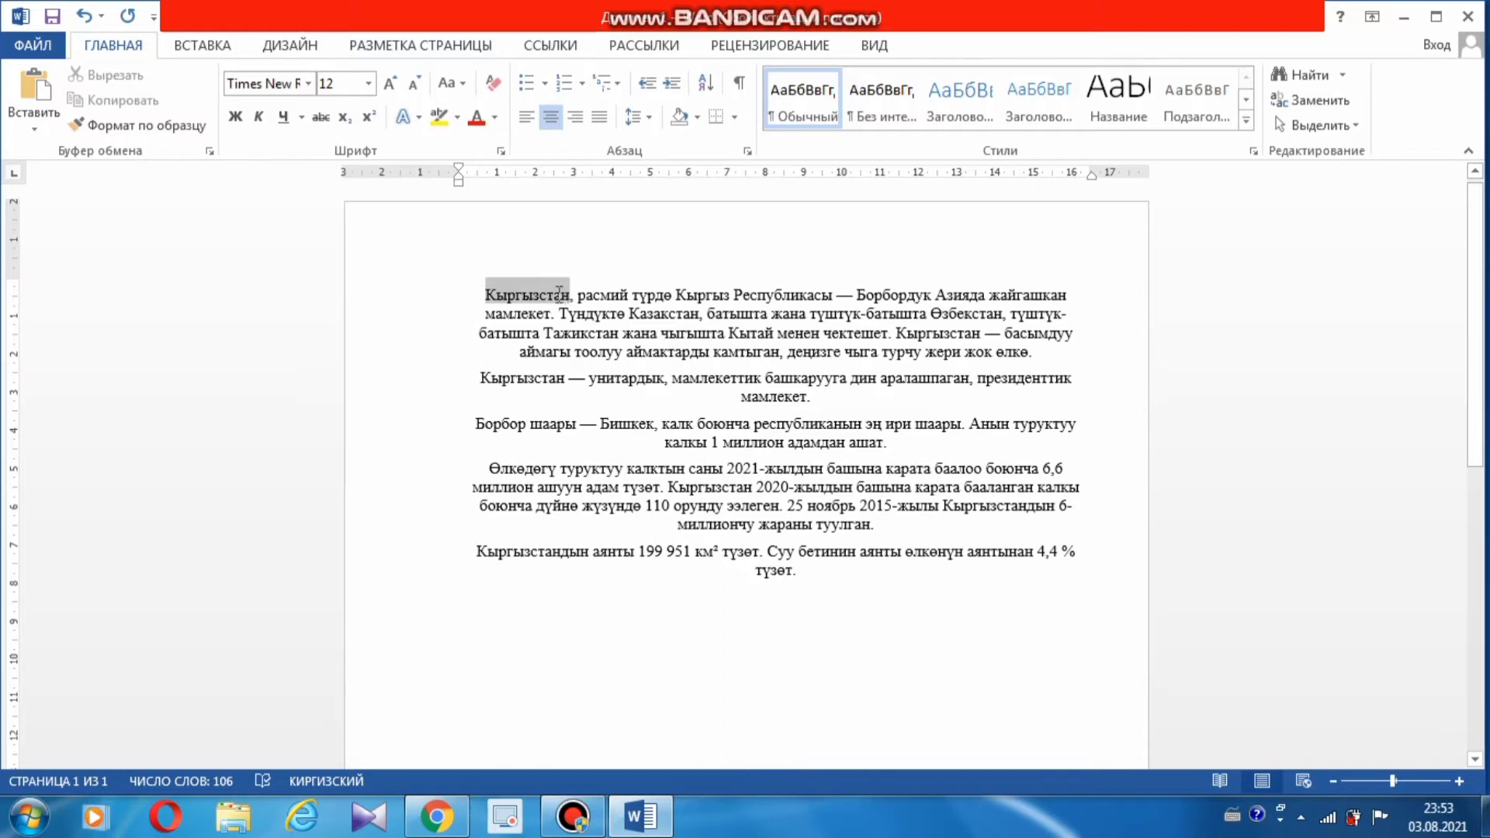
pyautogui.click(235, 116)
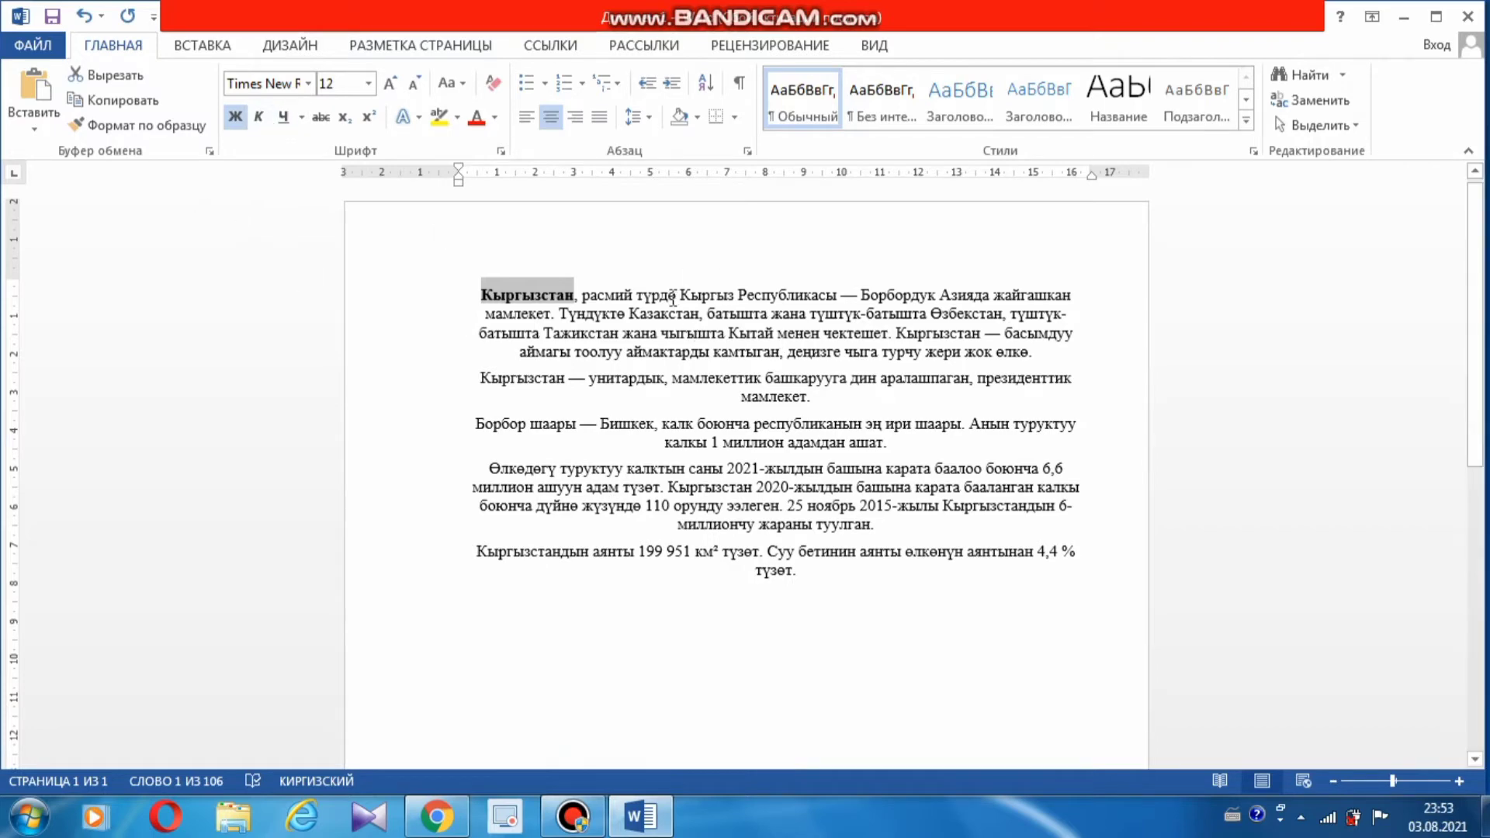
pyautogui.moveTo(682, 298); pyautogui.dragTo(811, 300)
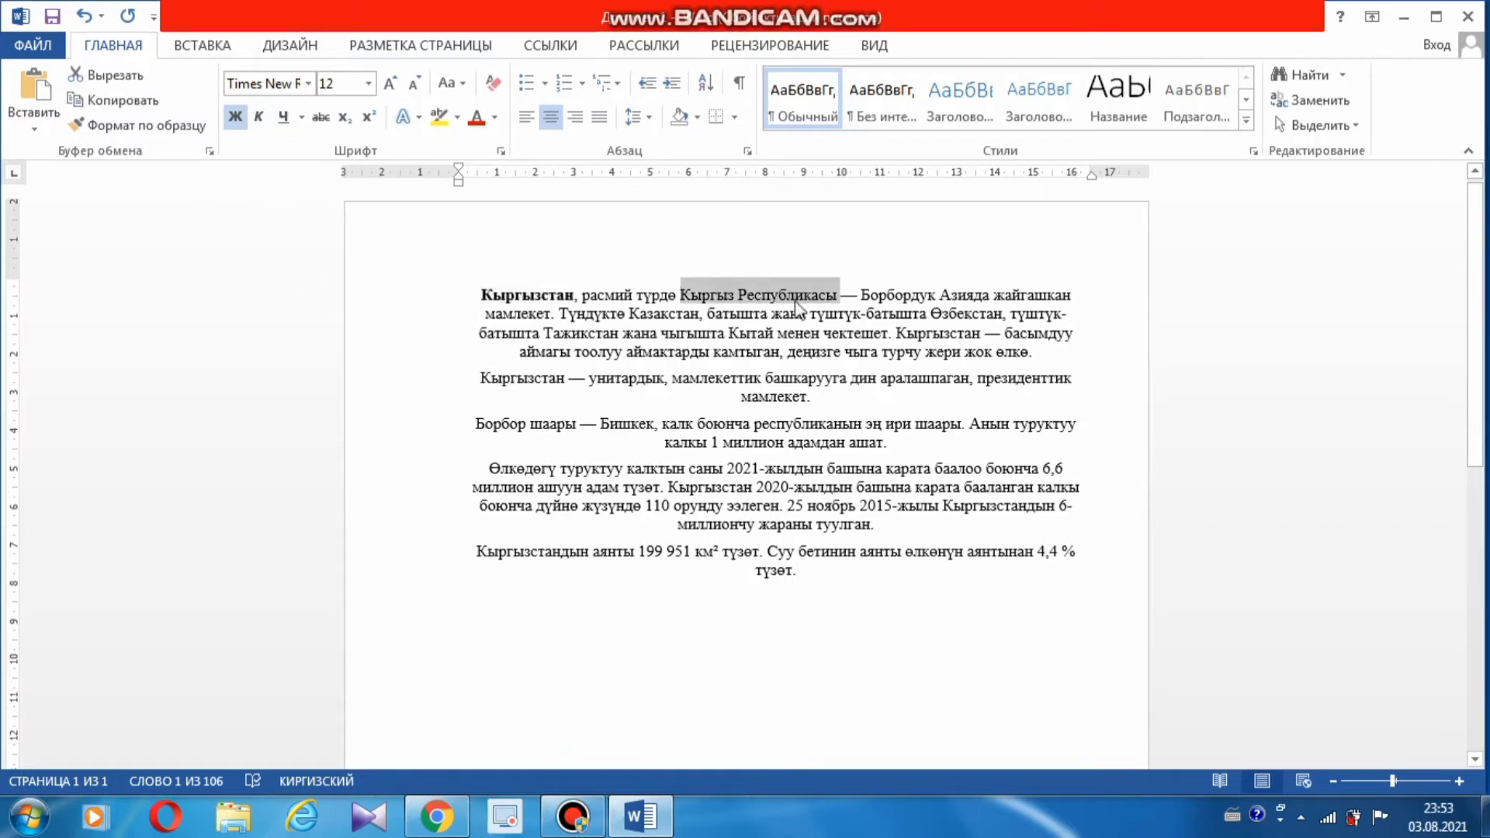
pyautogui.click(259, 118)
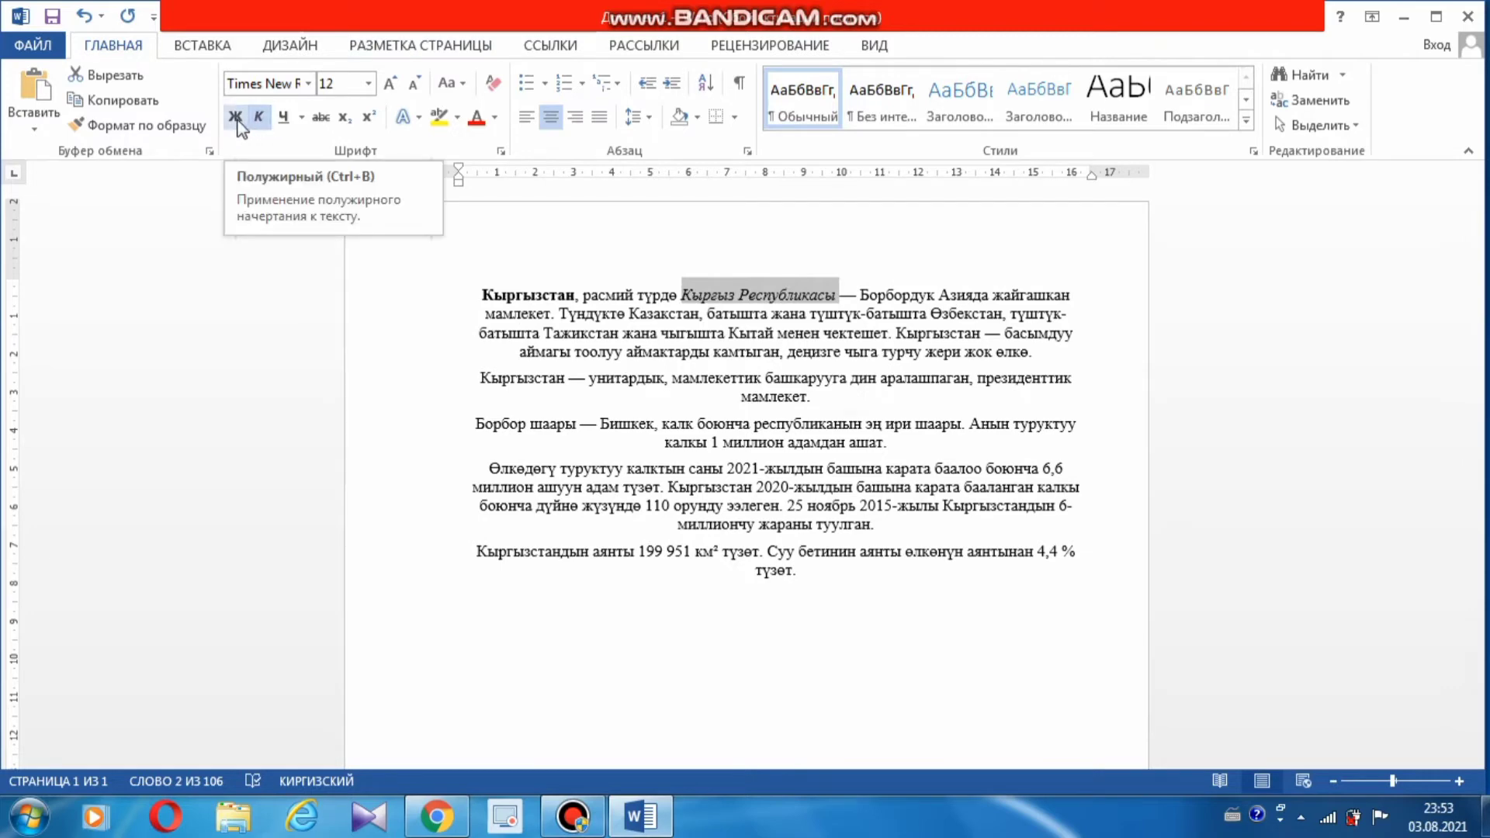
pyautogui.click(238, 123)
pyautogui.click(678, 330)
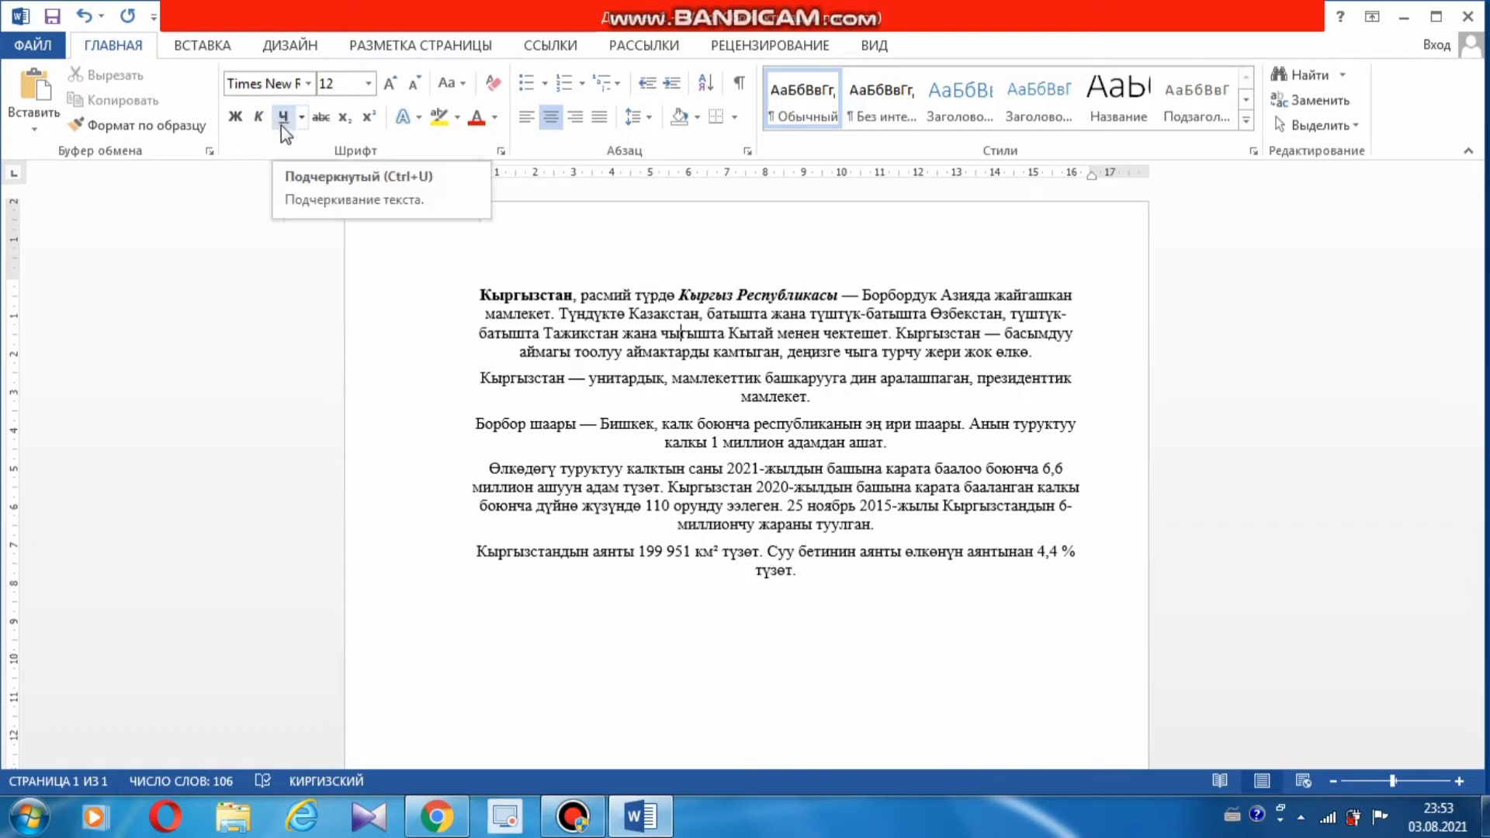
# - Underline the opening word "Кыргызстан" and view the available underline styles
pyautogui.moveTo(481, 295); pyautogui.dragTo(575, 295)
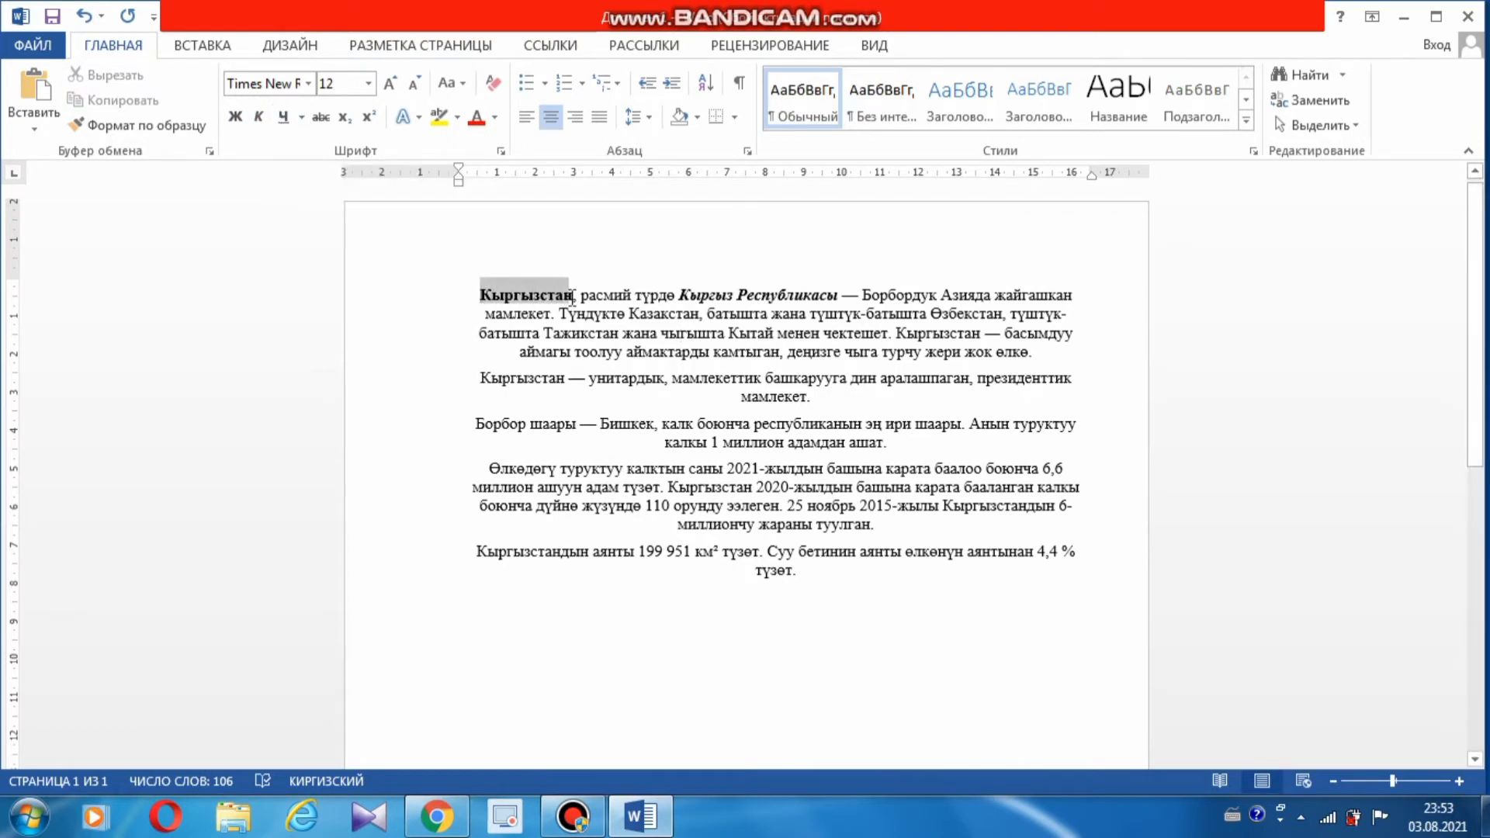
pyautogui.click(283, 116)
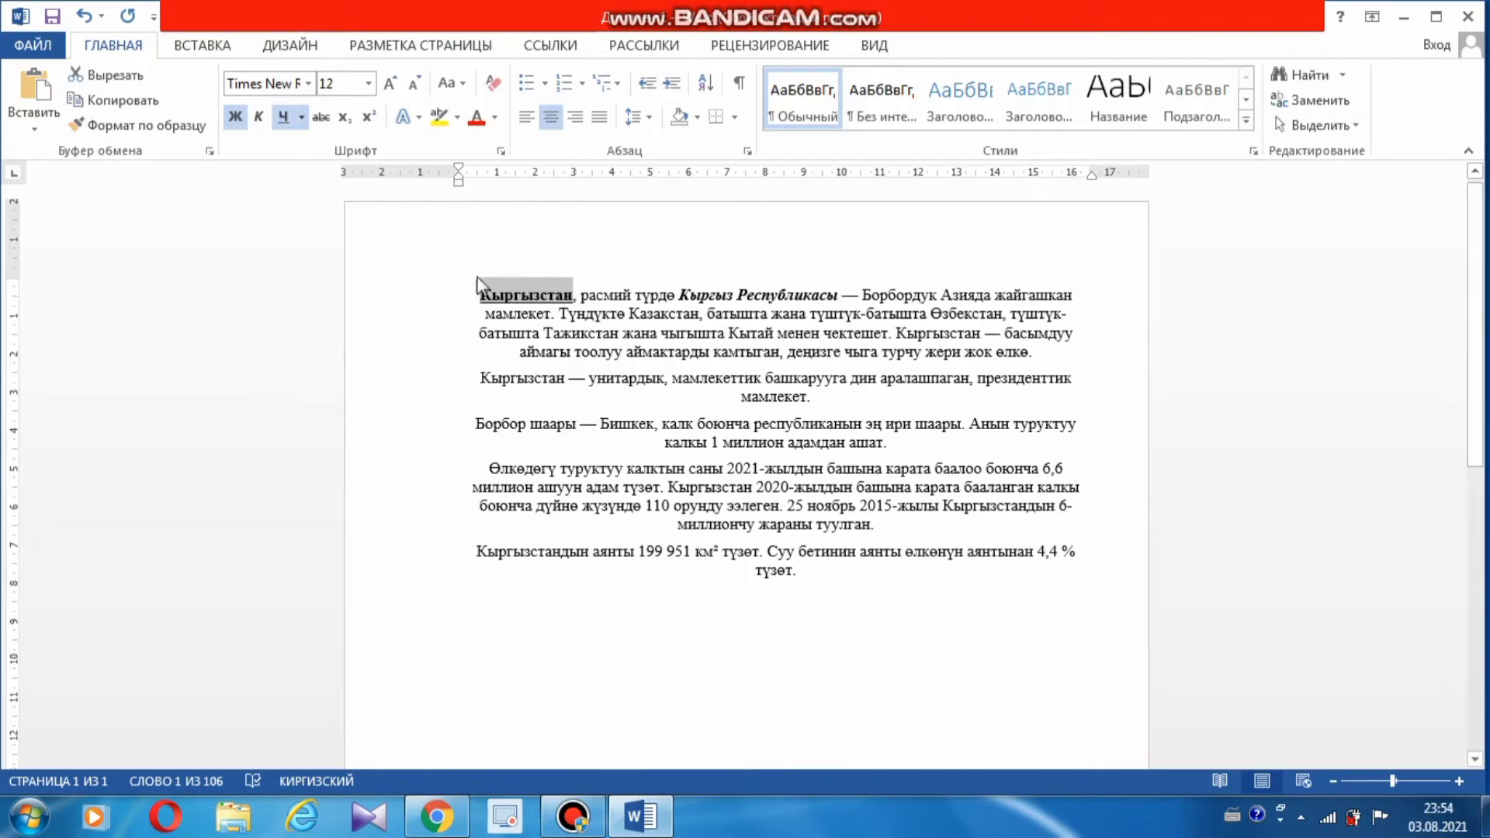
pyautogui.click(556, 315)
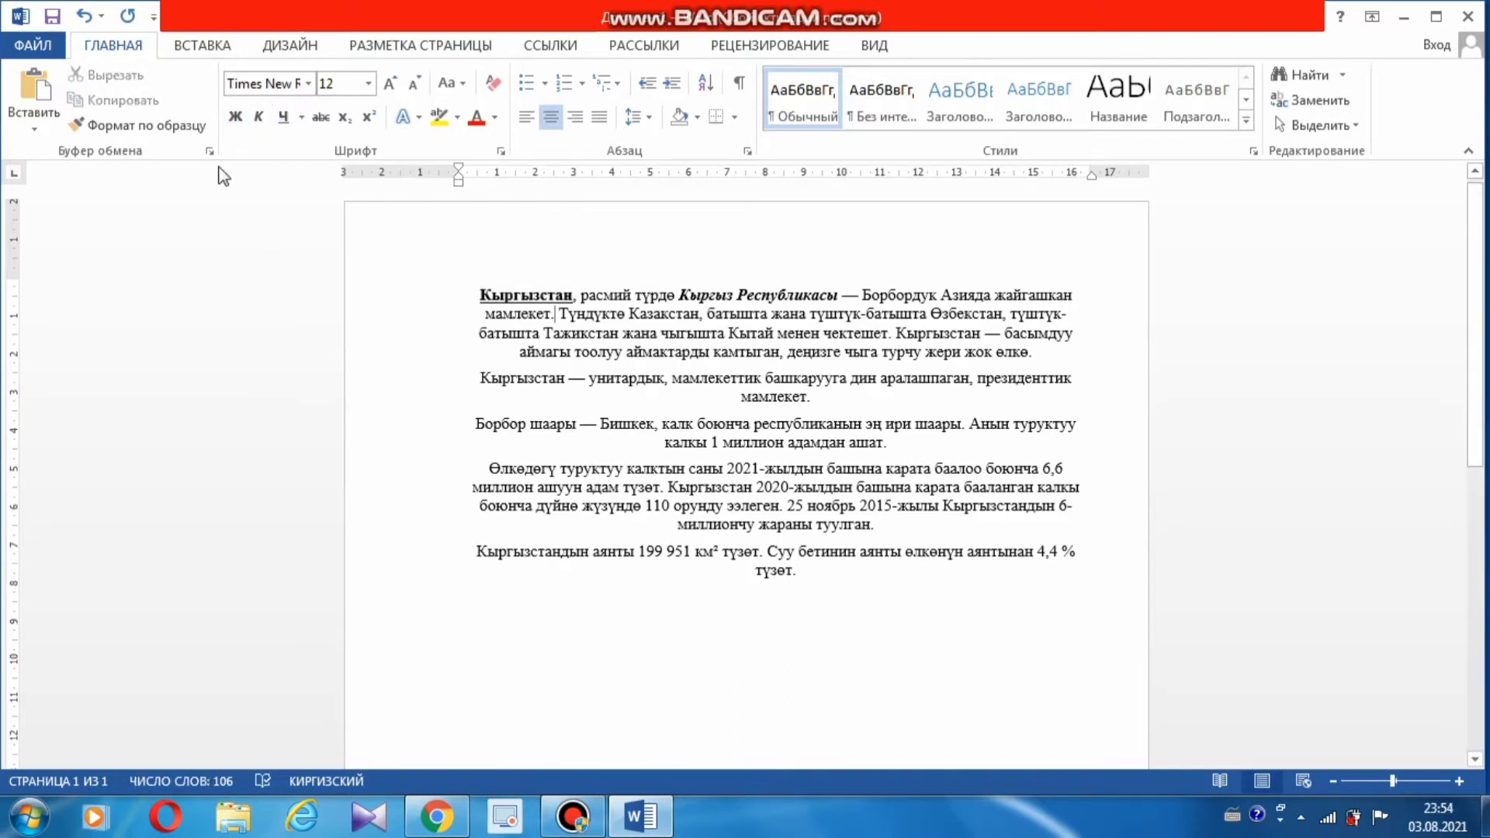
pyautogui.click(302, 118)
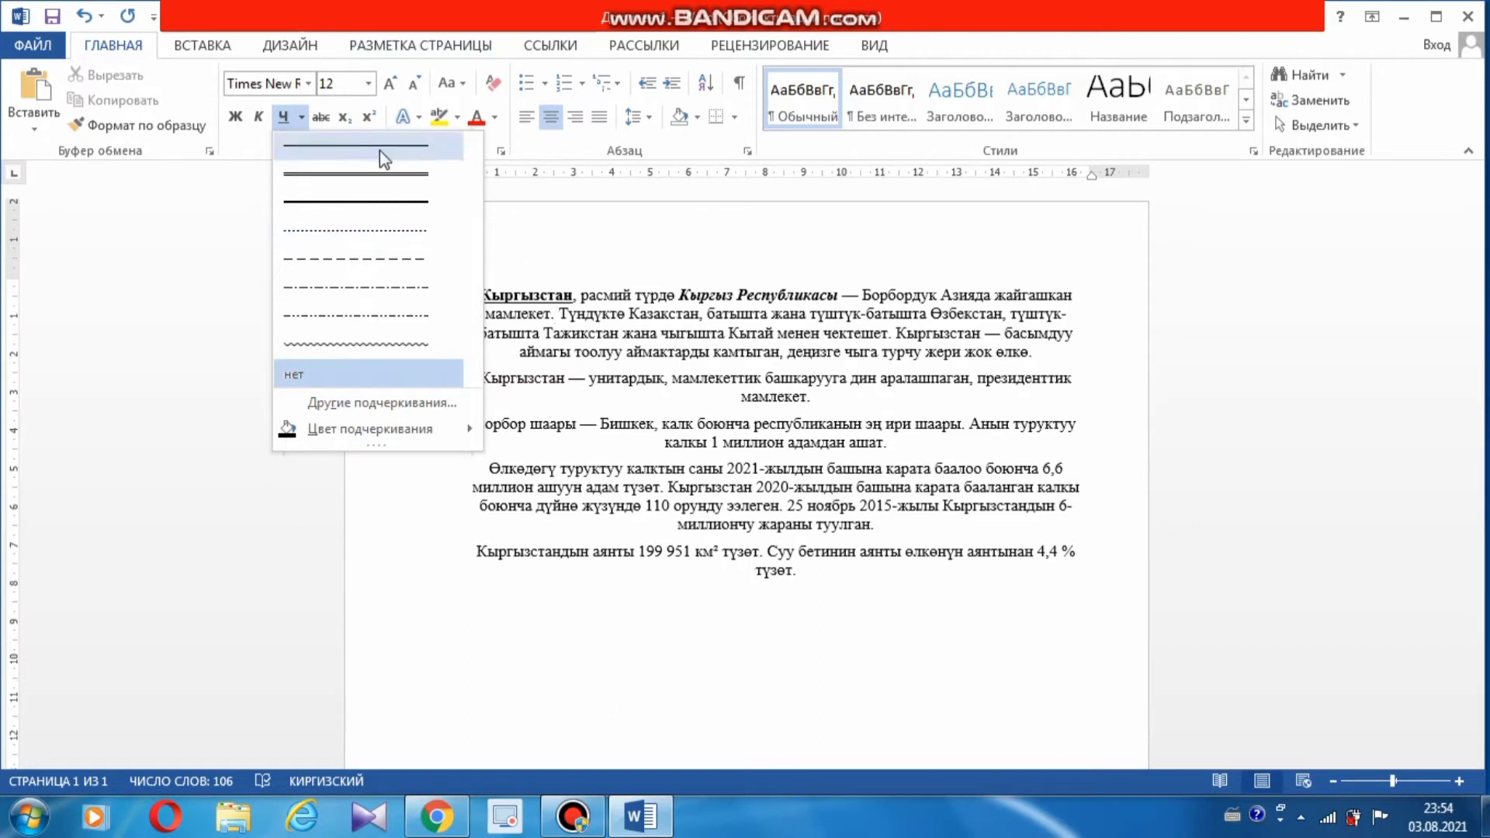
pyautogui.click(580, 235)
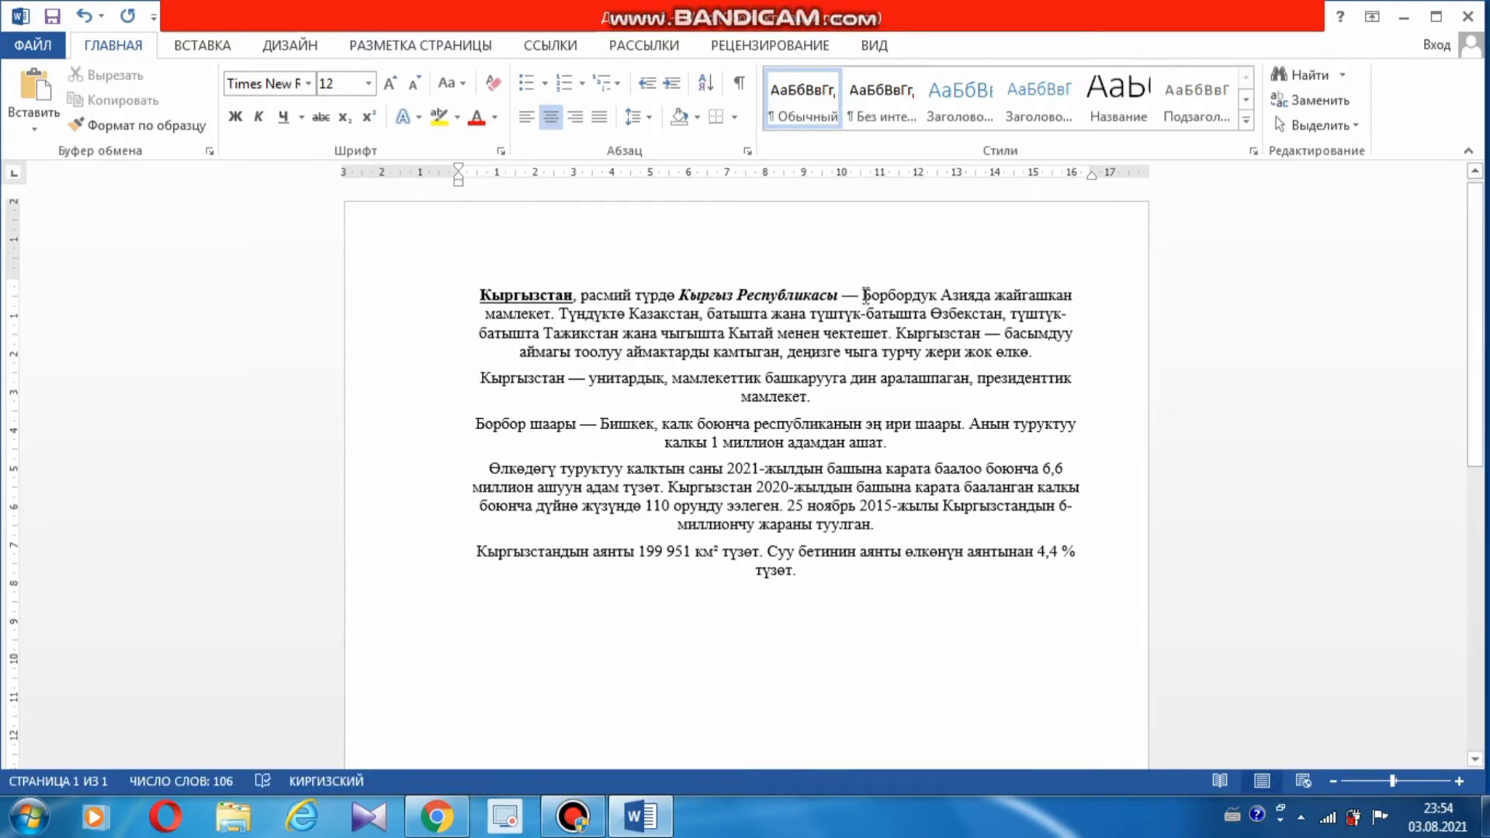
# - Set the font colour of "Борбордук Азияда" in the first paragraph to the standard blue
pyautogui.moveTo(864, 295); pyautogui.dragTo(996, 299)
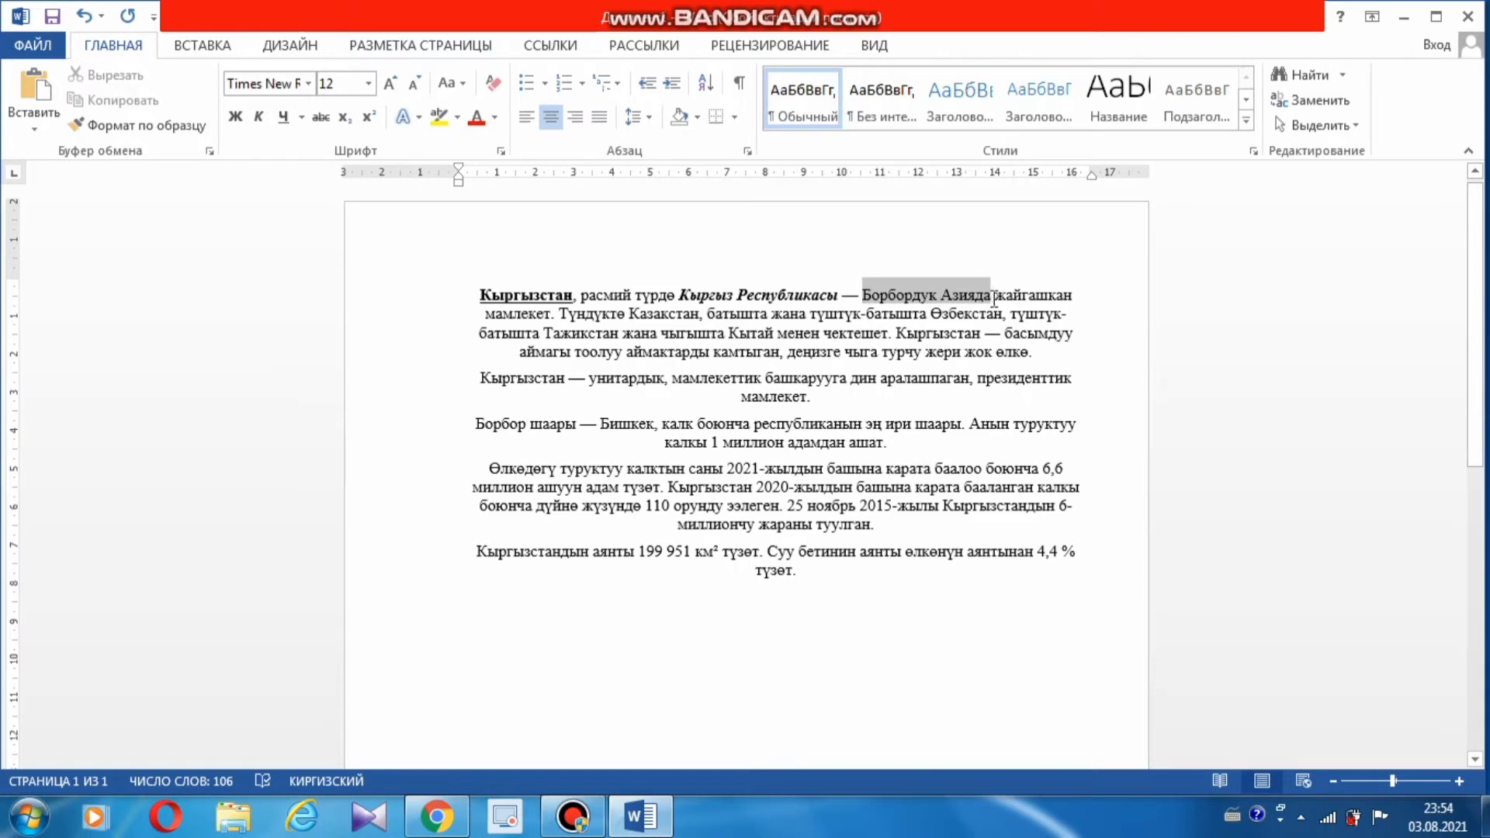
pyautogui.click(495, 118)
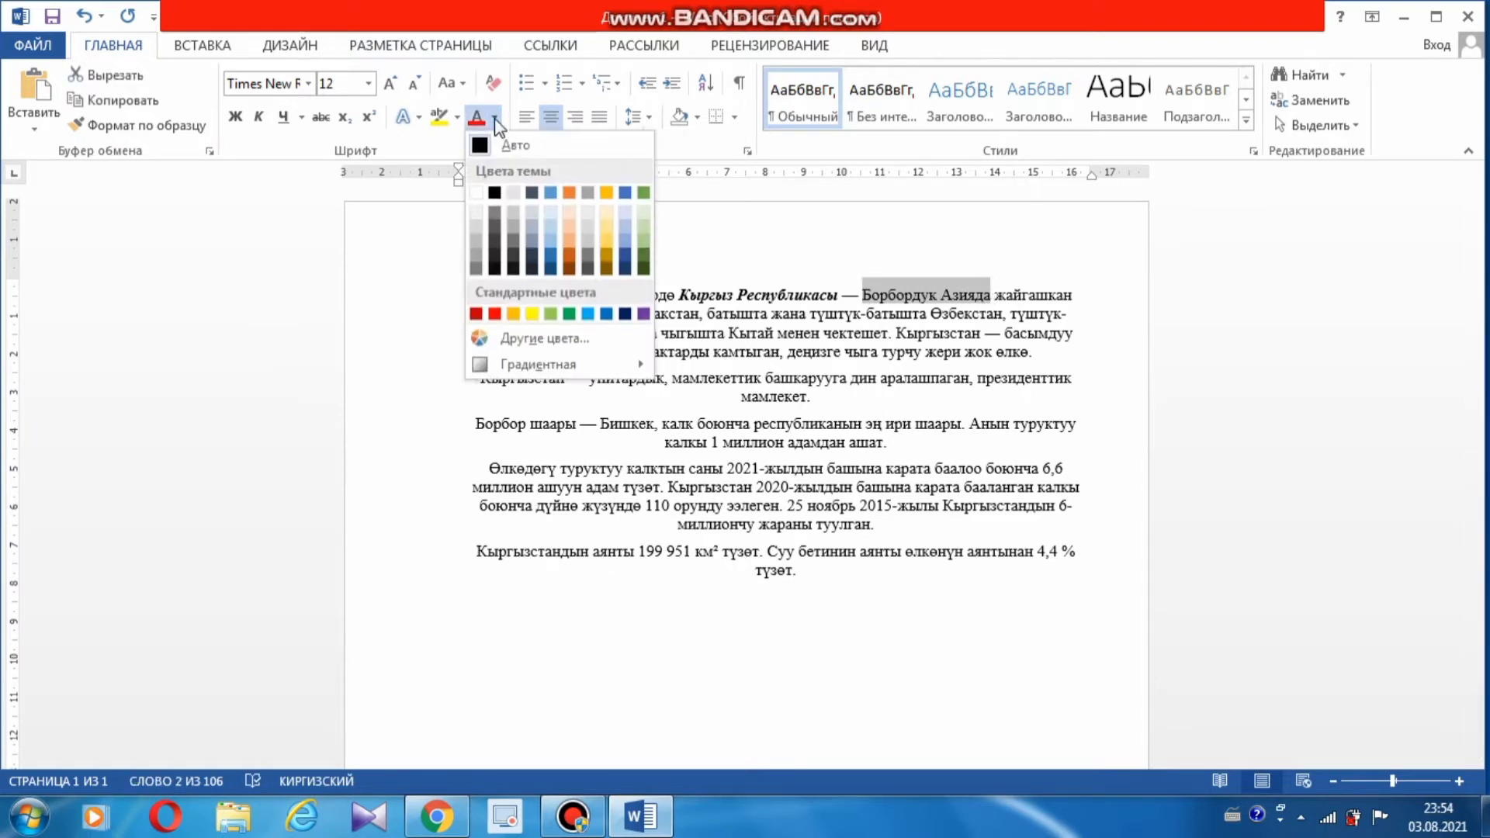
pyautogui.click(607, 315)
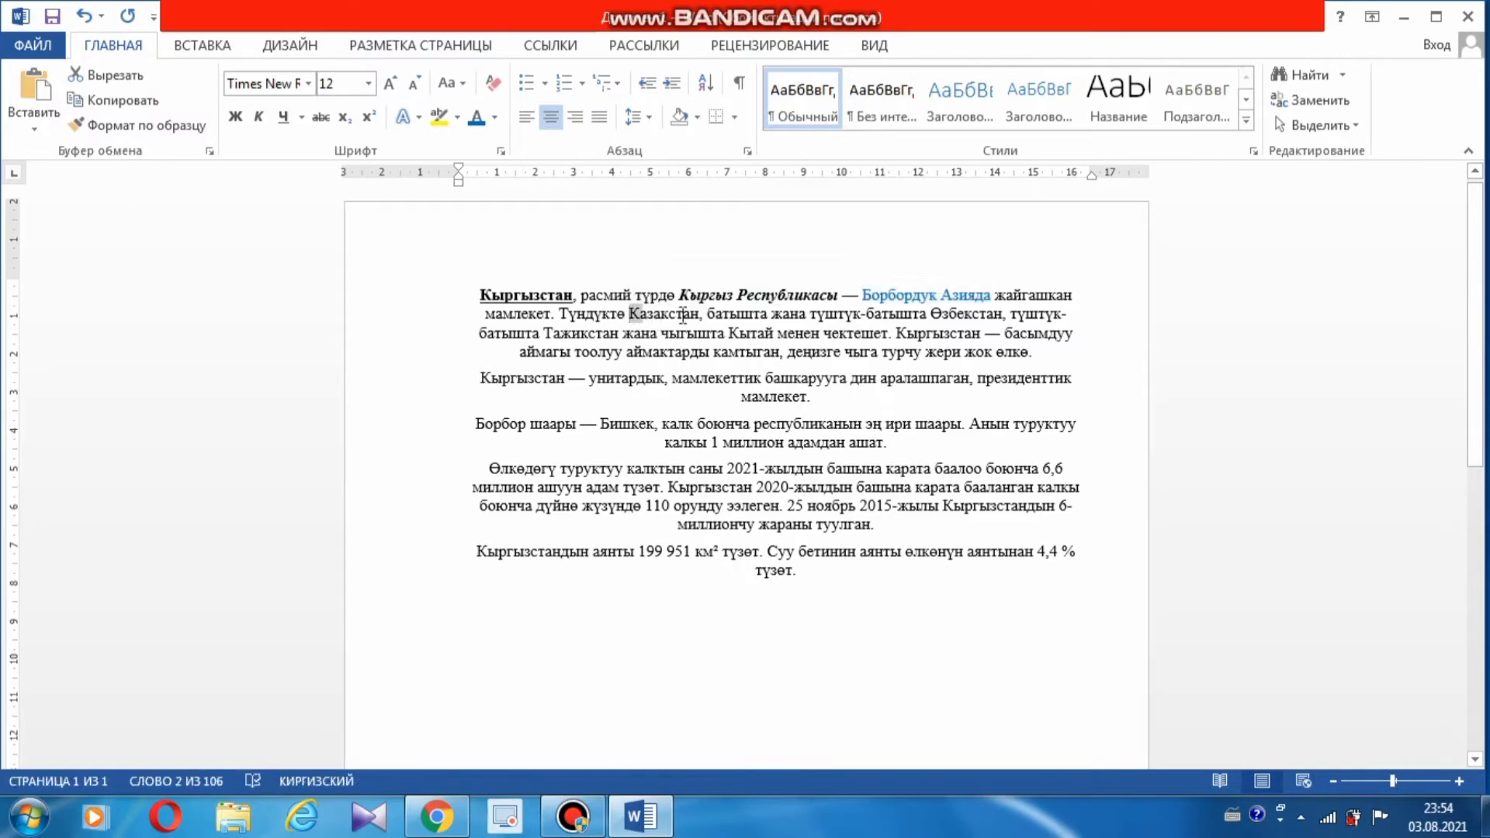
# - Colour the country names "Казакстан", "Өзбекстан" and "Тажикстан" in the first paragraph standard green
pyautogui.doubleClick(631, 314)
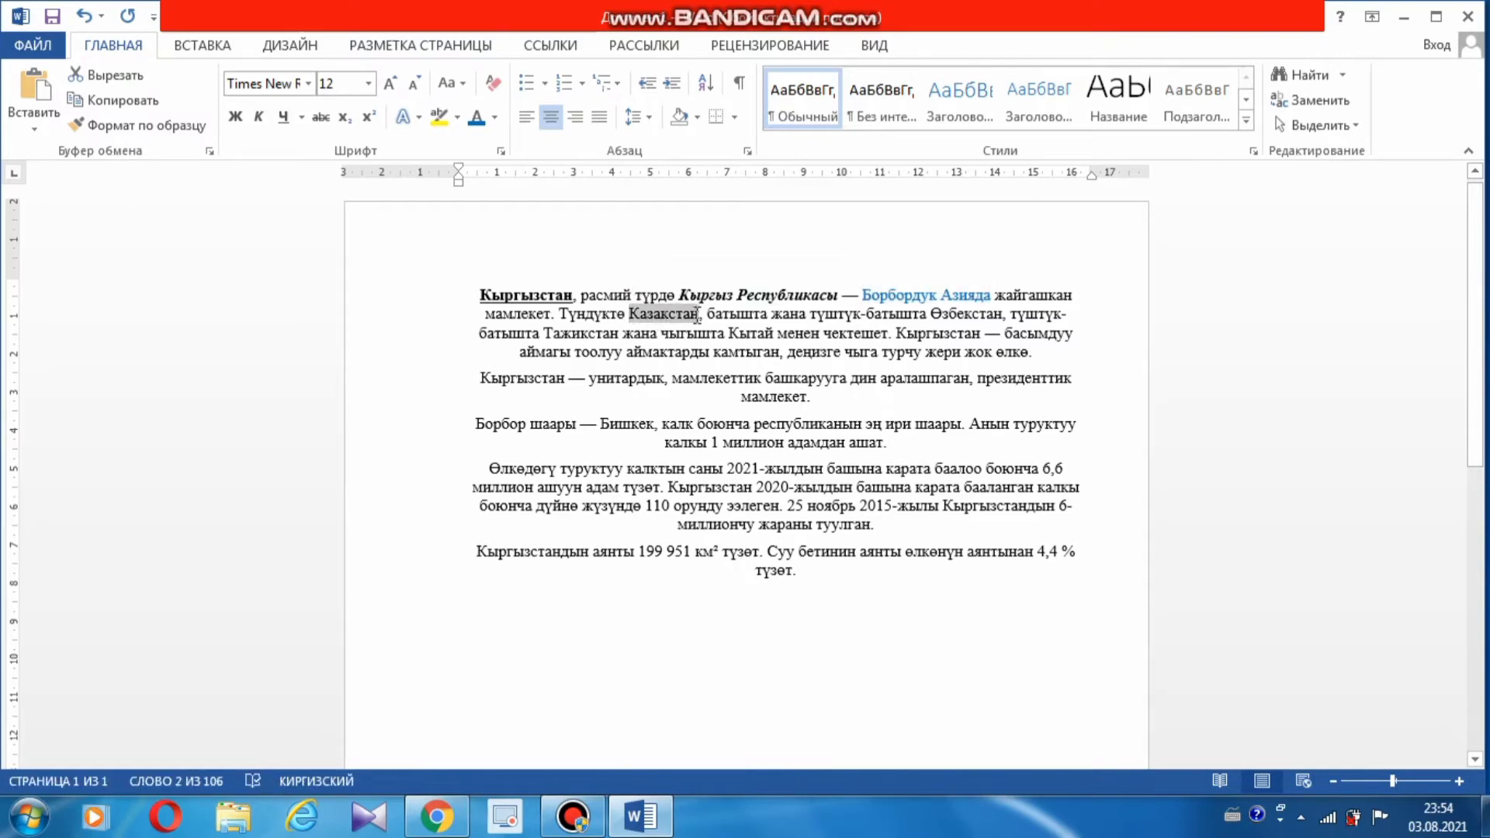
pyautogui.click(494, 117)
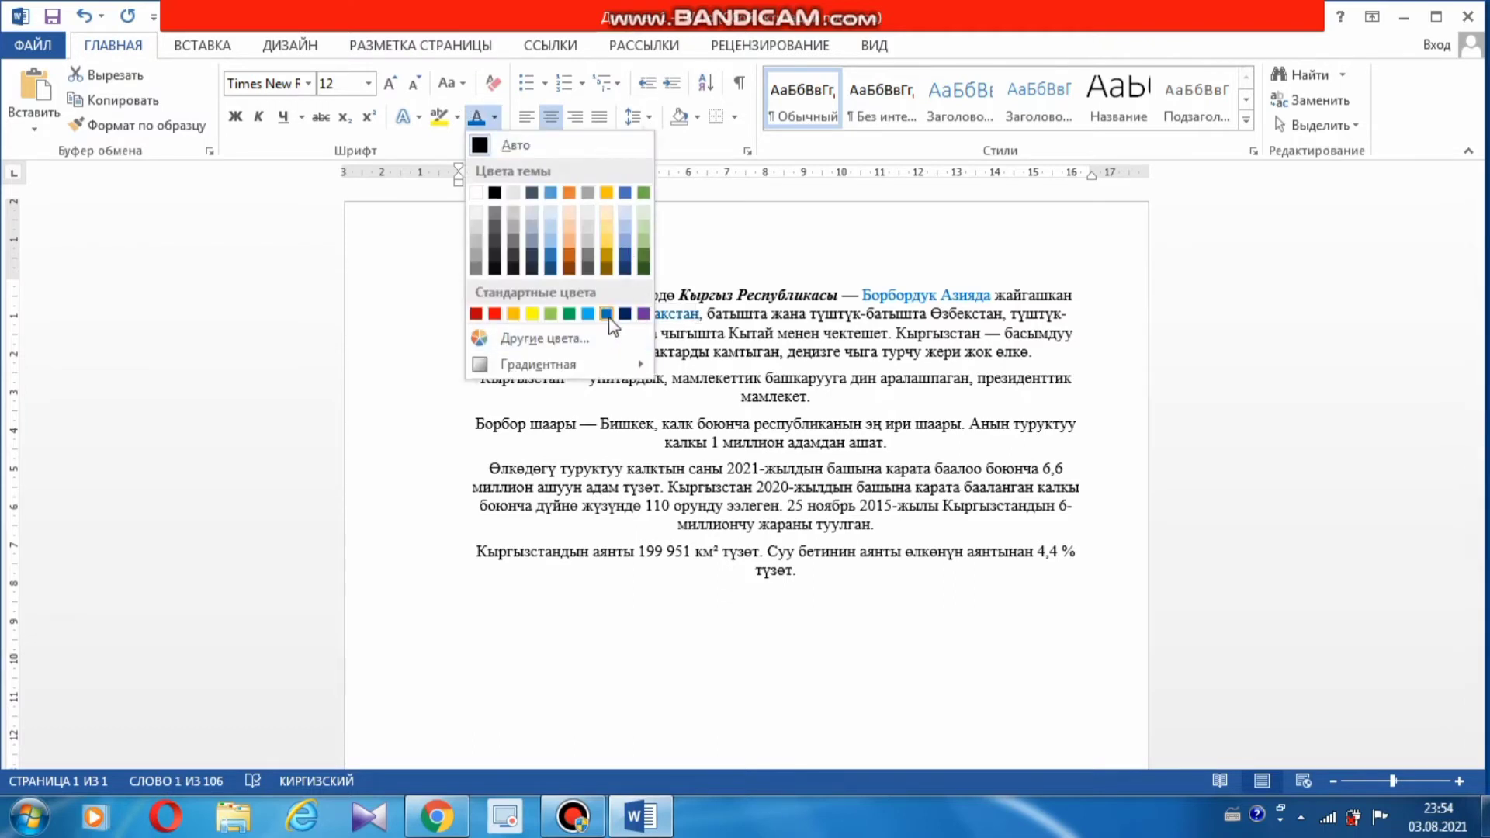
pyautogui.click(569, 314)
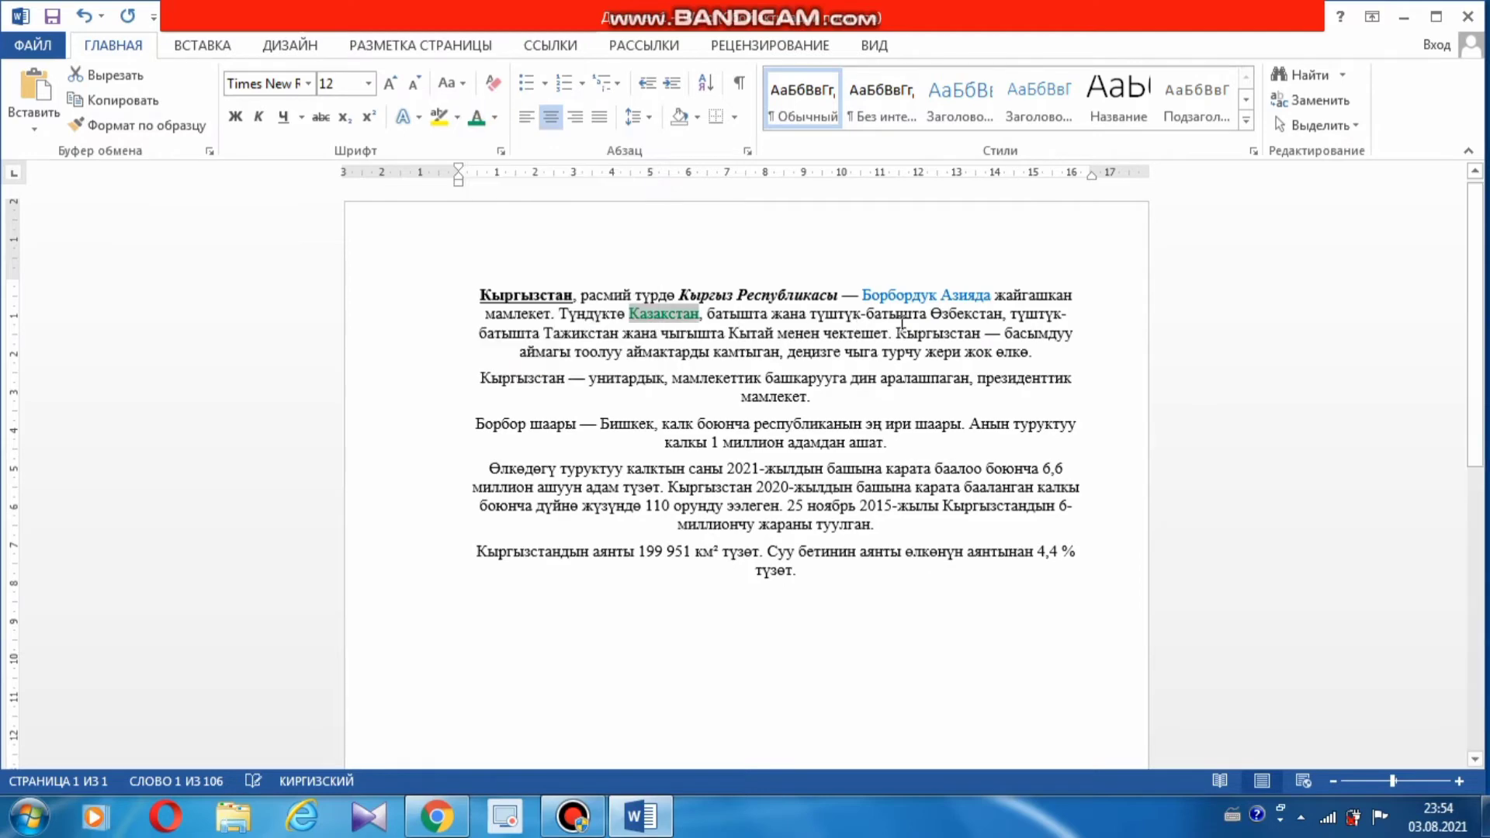
pyautogui.moveTo(931, 315); pyautogui.dragTo(1003, 315)
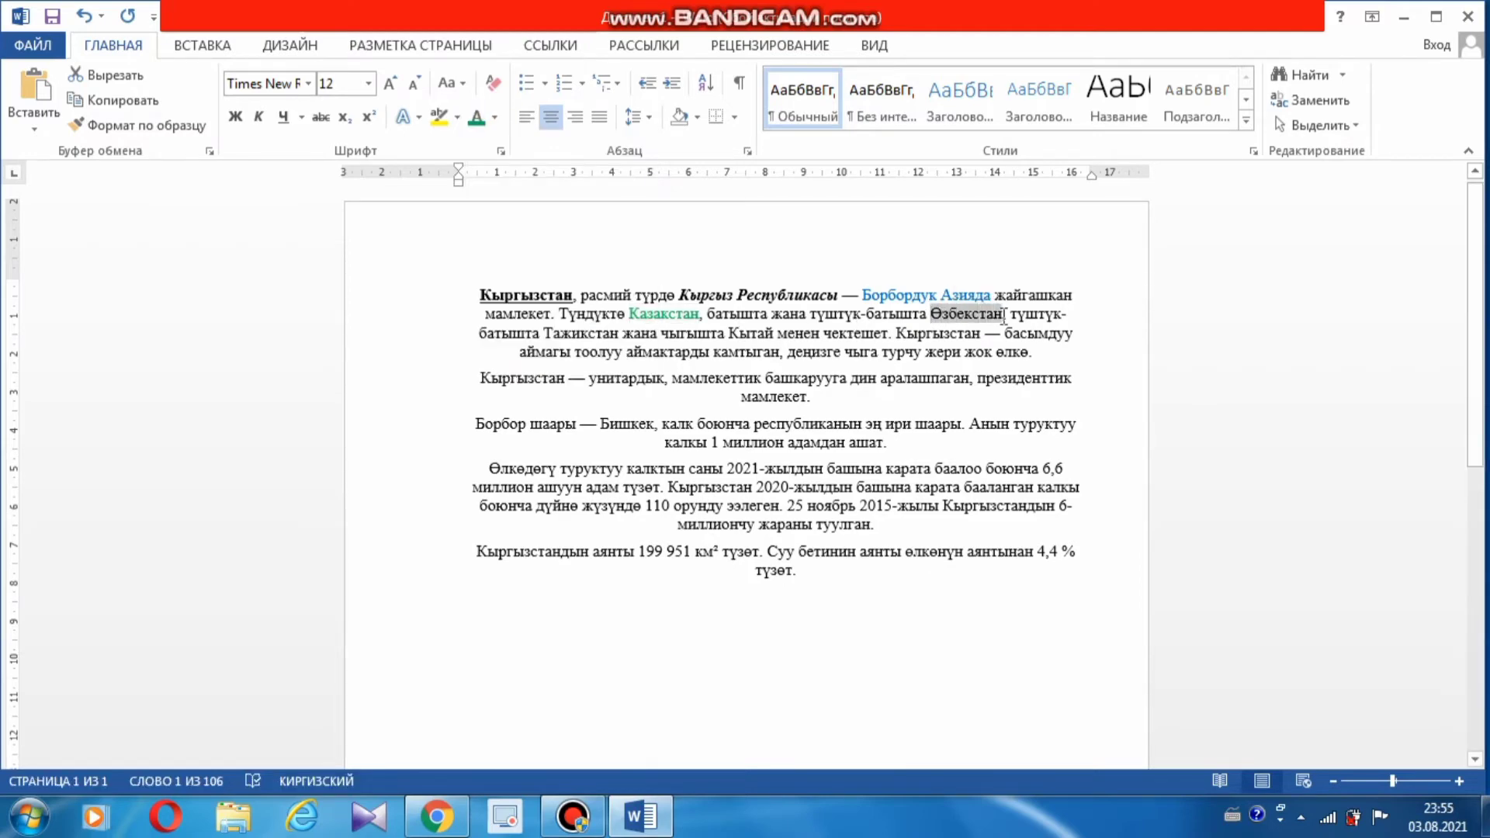
pyautogui.click(476, 117)
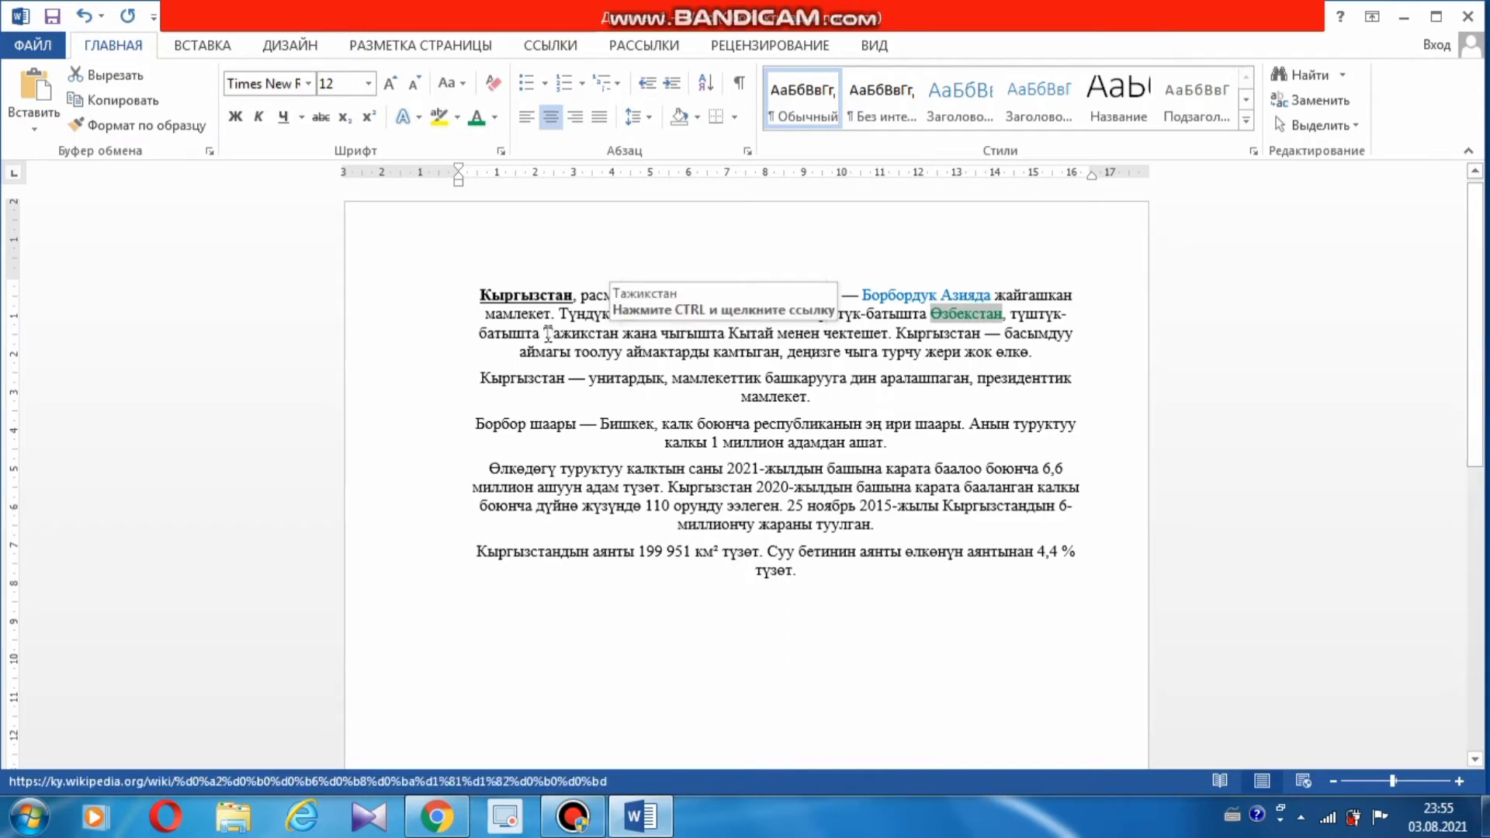
pyautogui.moveTo(547, 334); pyautogui.dragTo(619, 334)
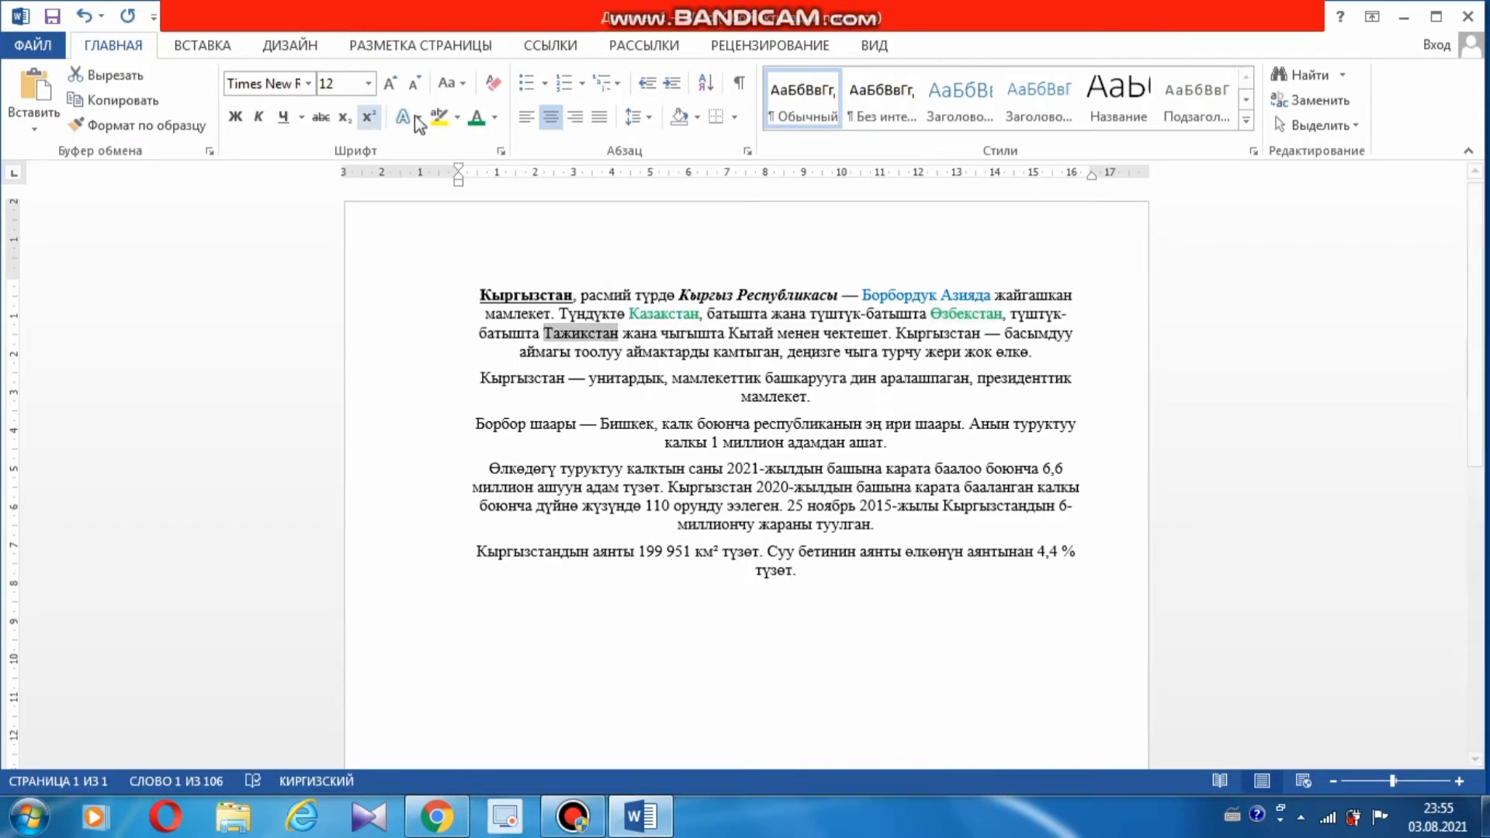
pyautogui.click(477, 117)
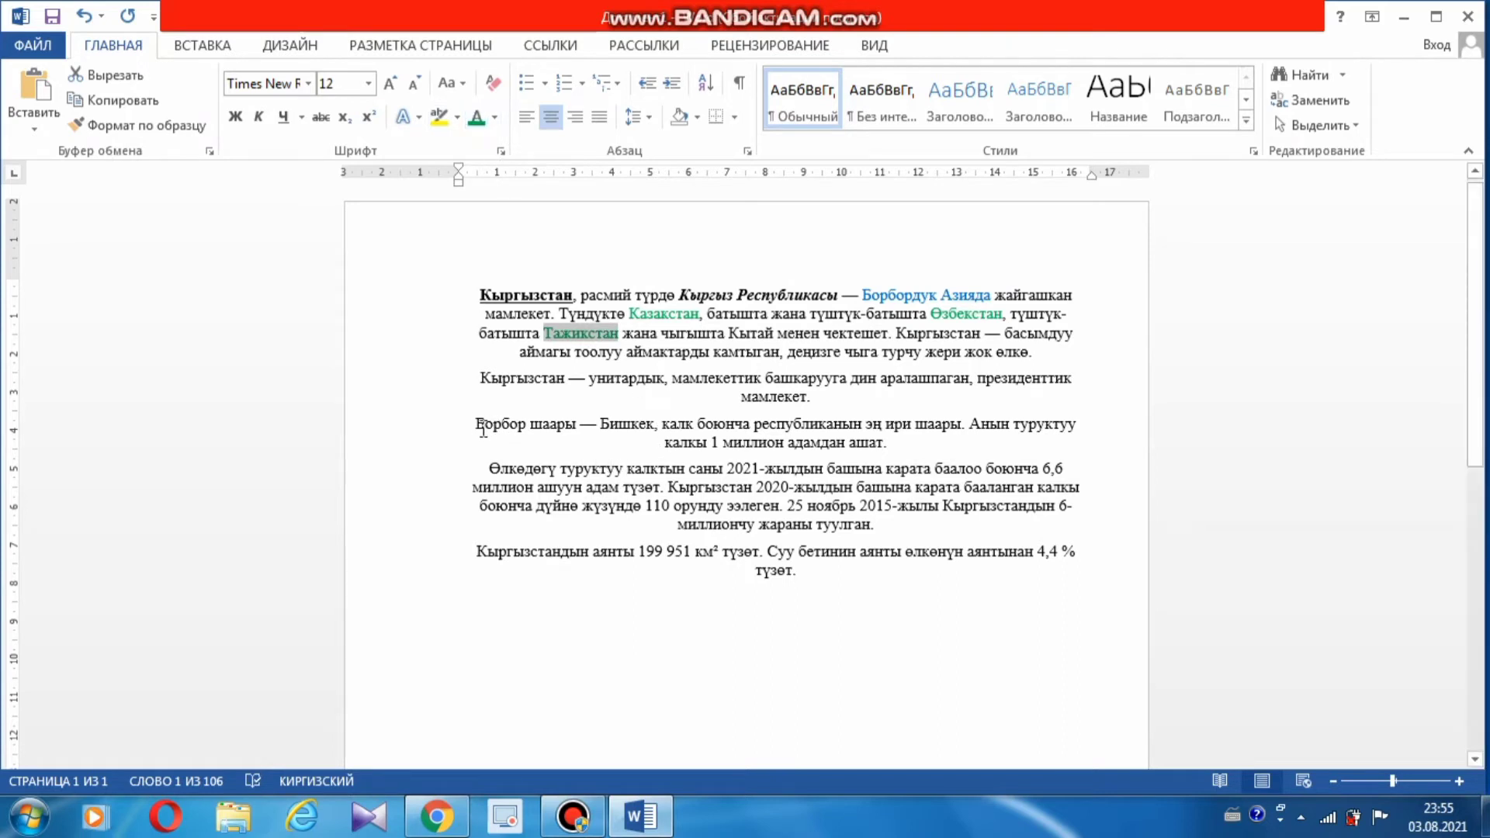
# - Highlight "Борбор шаары — Бишкек" in yellow, and try left alignment on its paragraph before undoing that alignment
pyautogui.moveTo(476, 423); pyautogui.dragTo(643, 433)
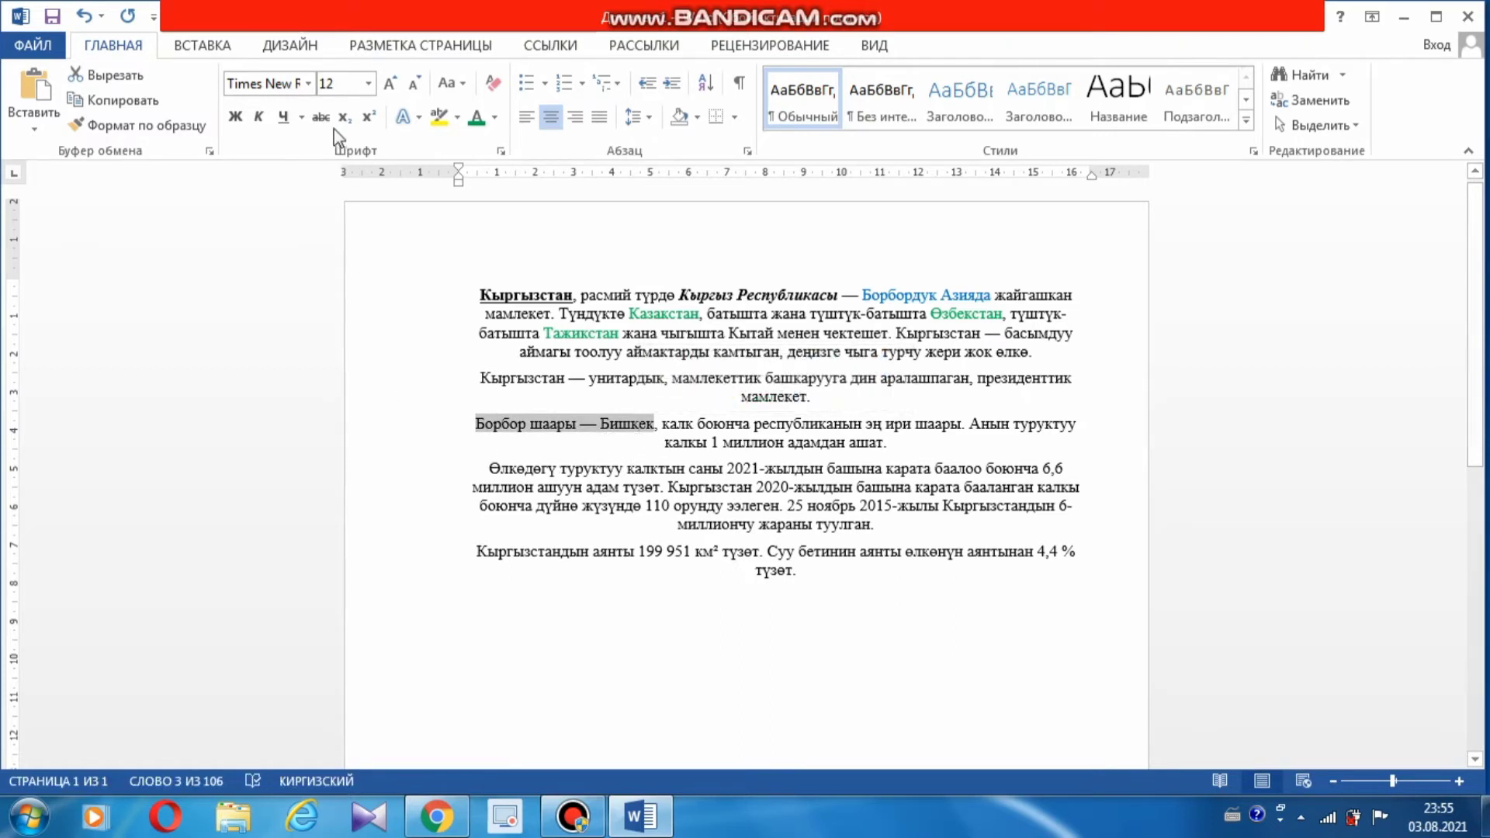
pyautogui.click(440, 118)
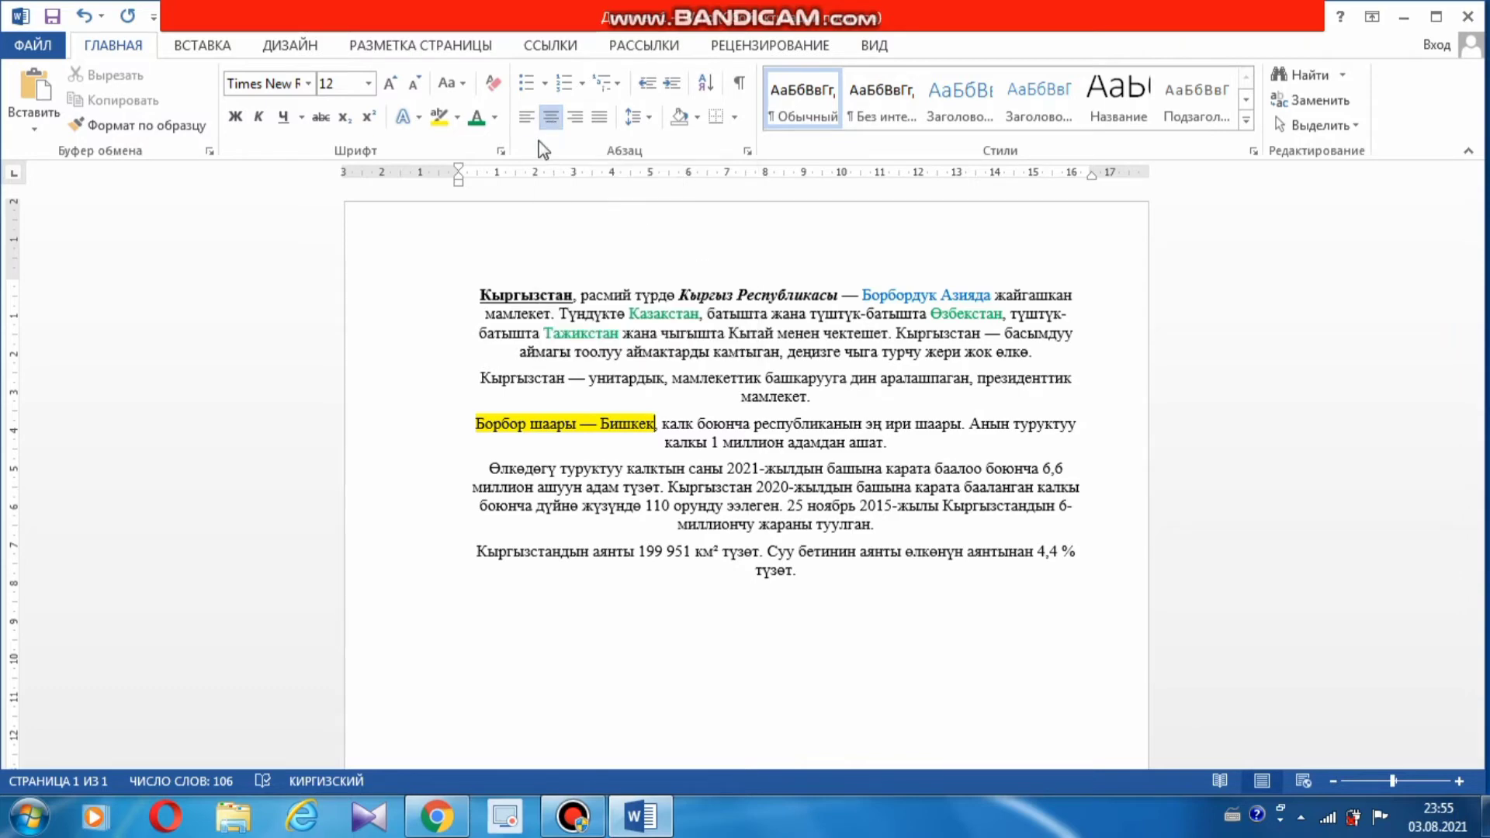
pyautogui.click(527, 118)
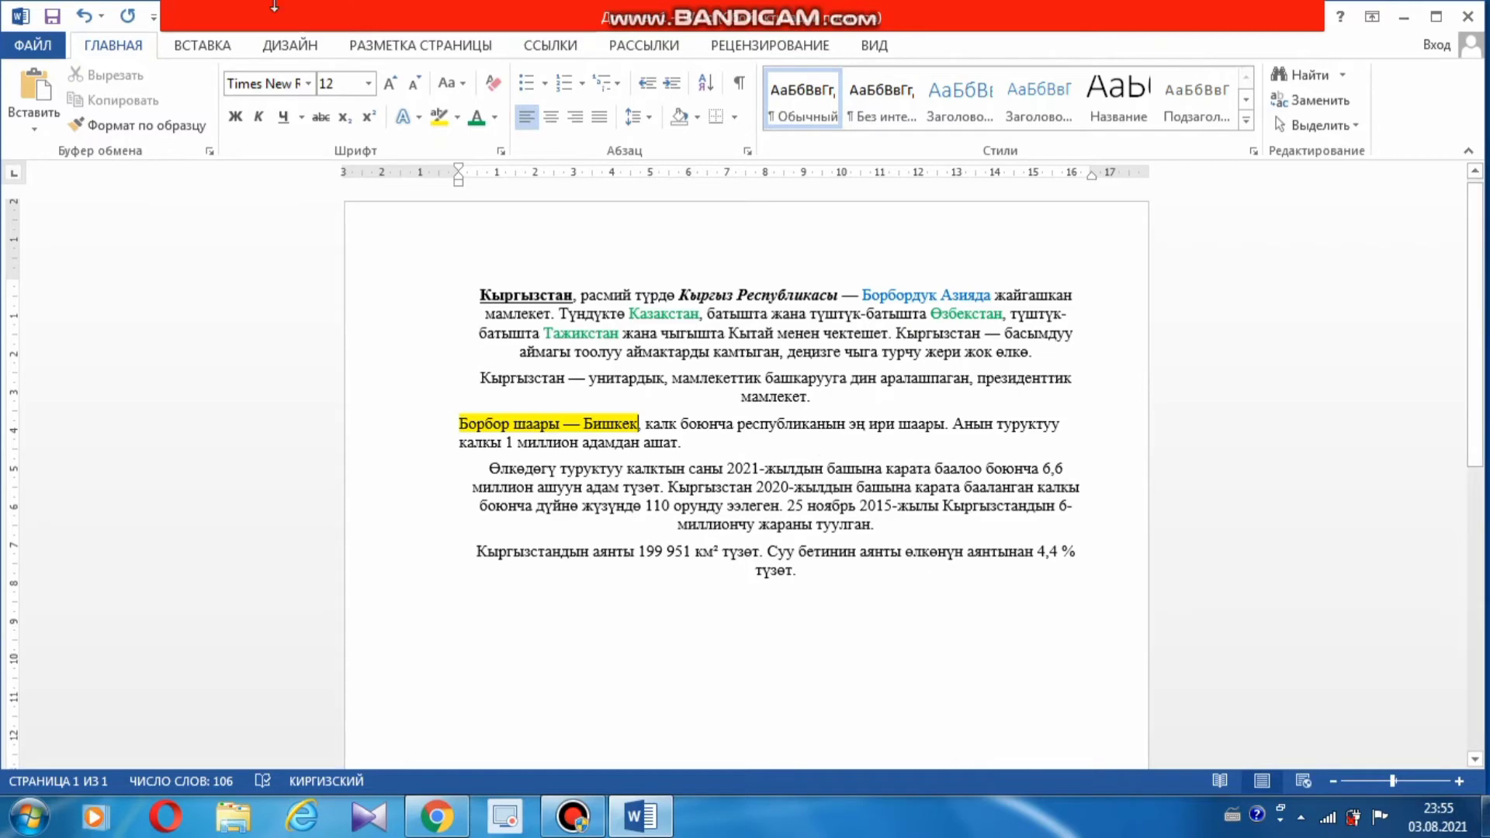
pyautogui.click(86, 16)
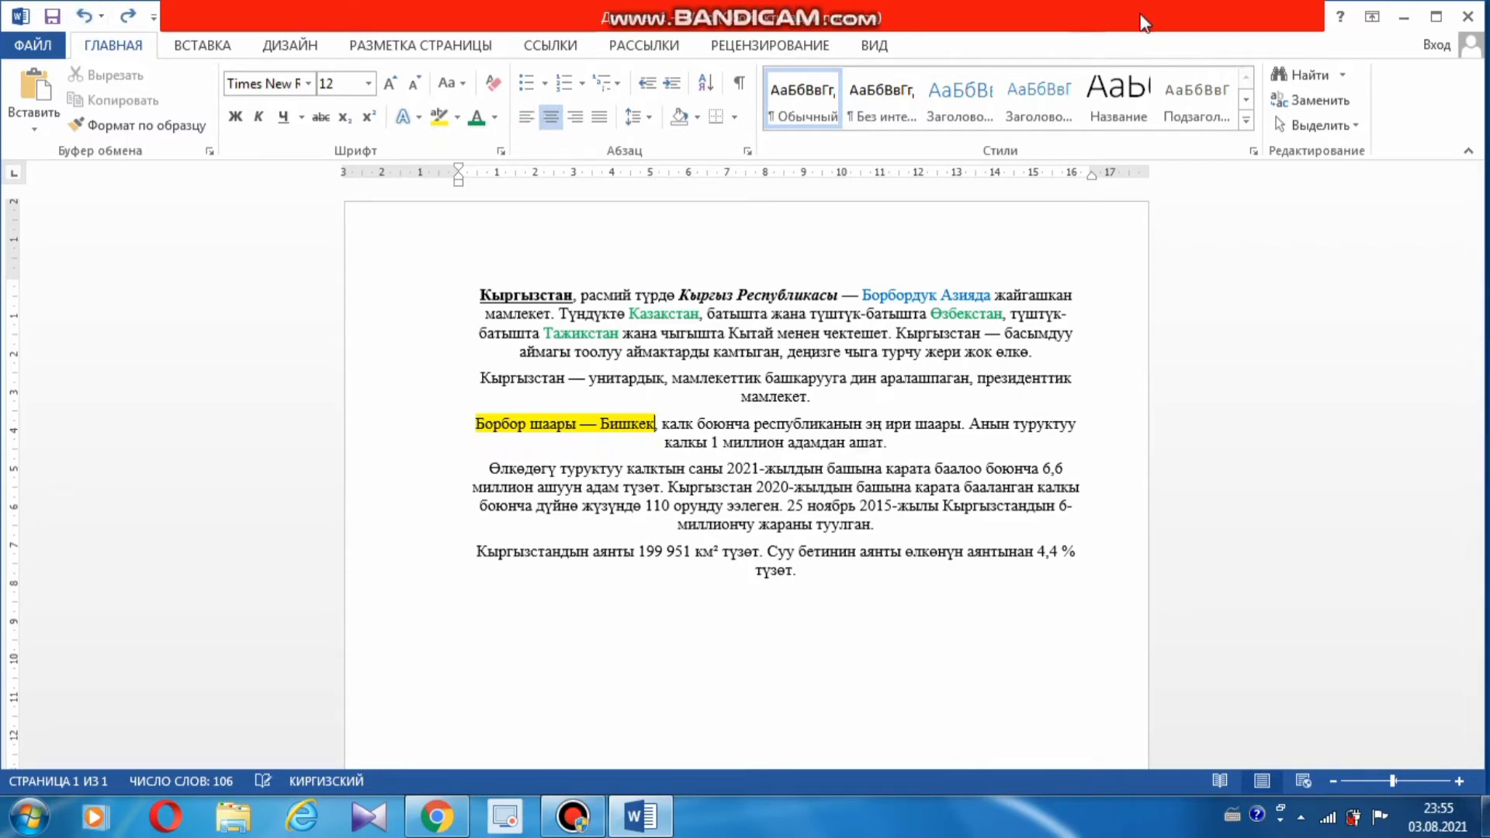
# - Select the whole document text and justify it after trying left and right alignment
pyautogui.click(1355, 129)
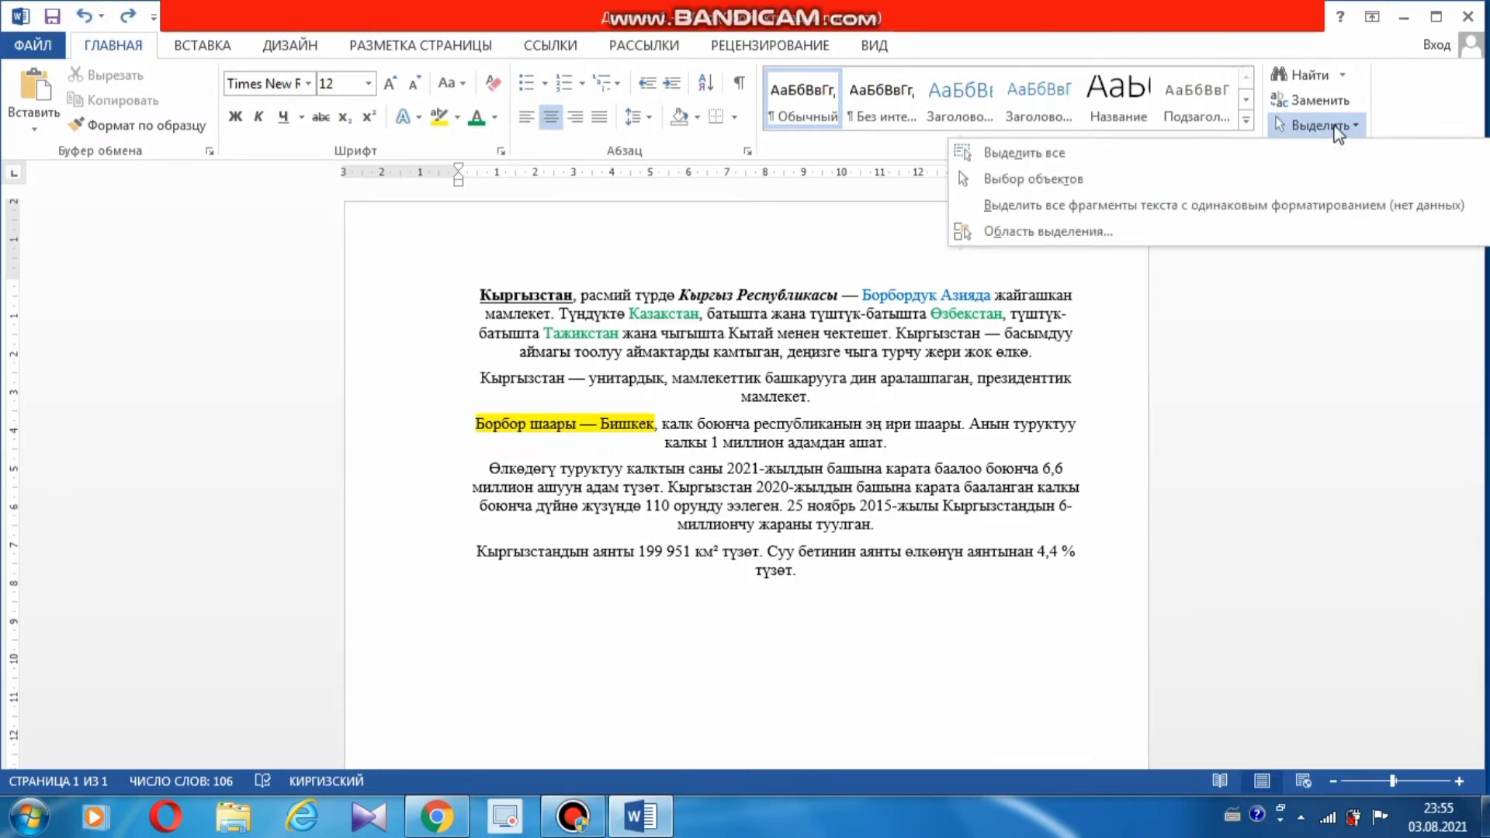
pyautogui.click(1024, 153)
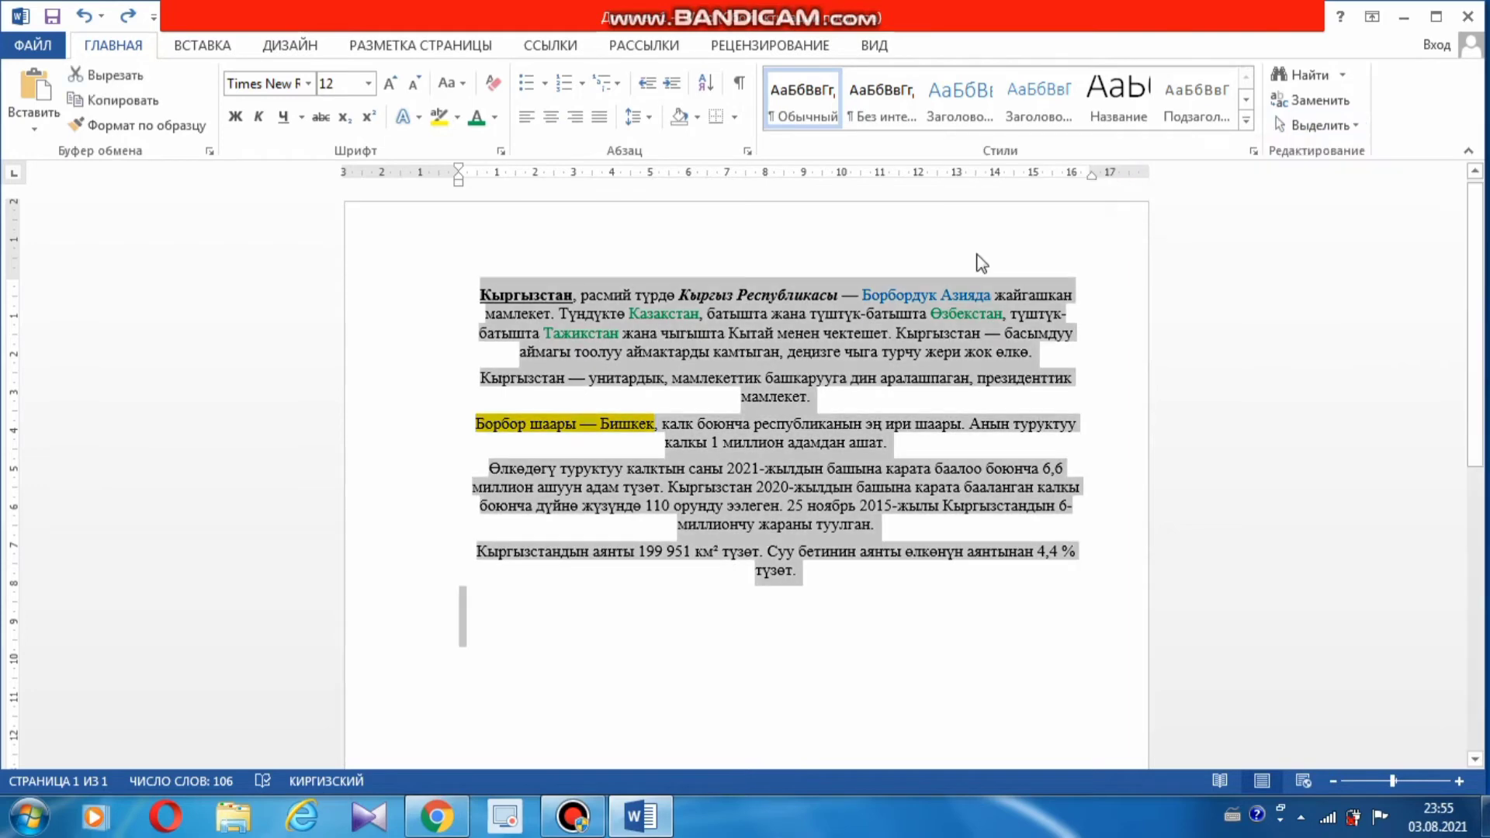
pyautogui.click(527, 120)
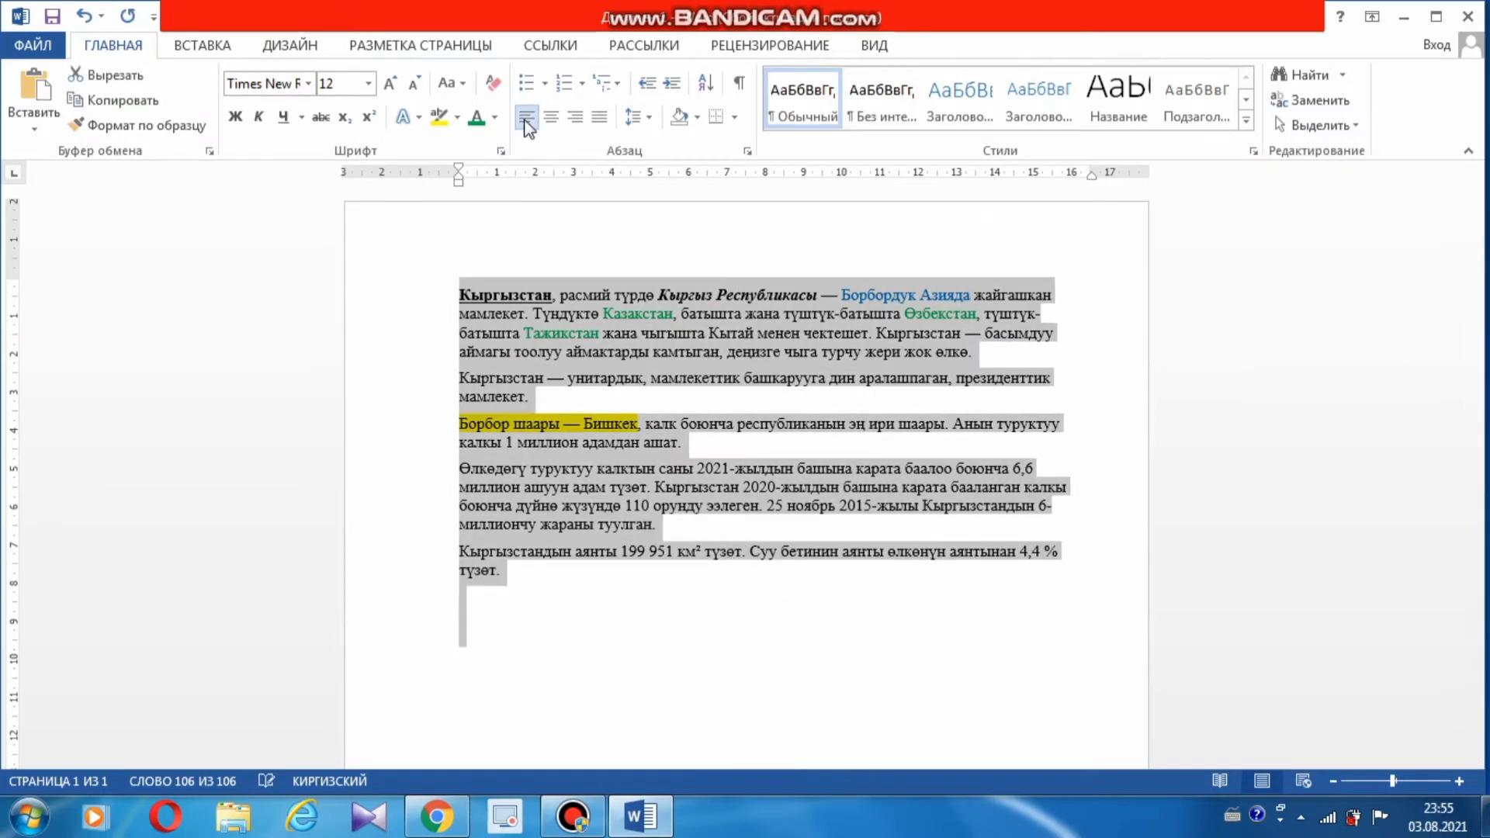
pyautogui.click(587, 125)
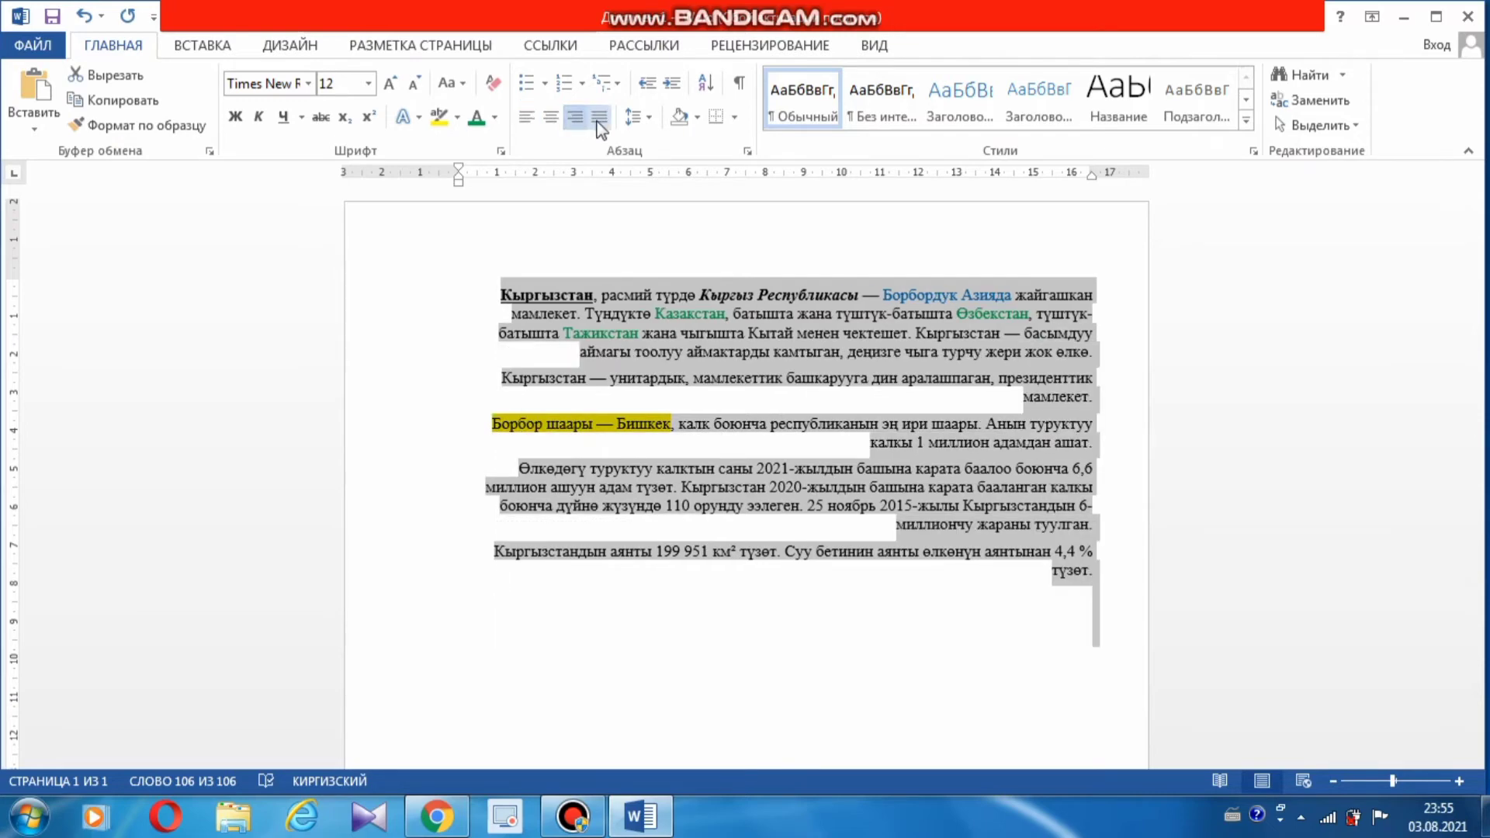
pyautogui.click(600, 126)
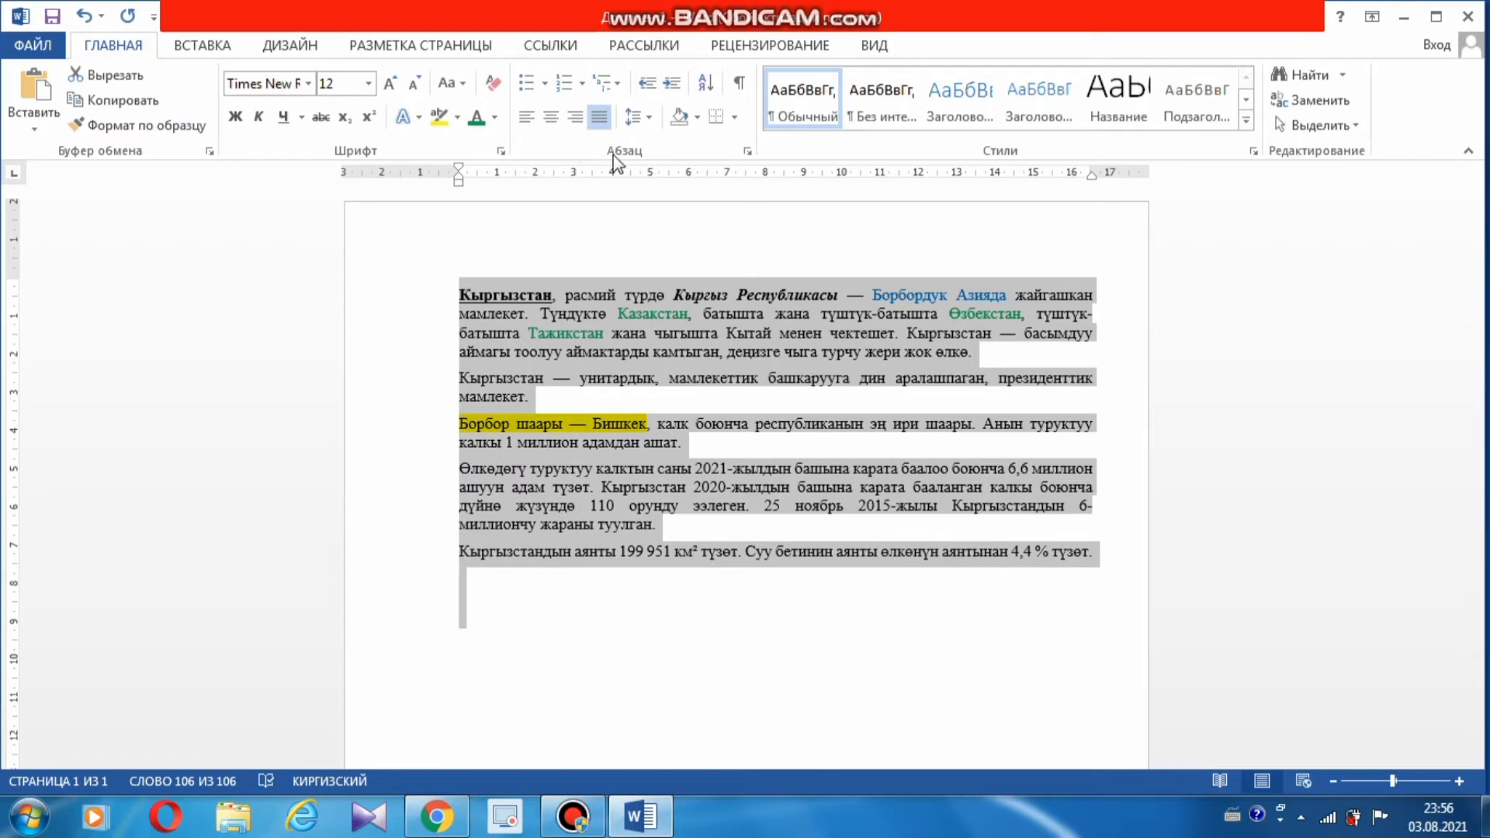
# - Apply a first-line indent of 0,8 cm to all the selected paragraphs through the paragraph settings
pyautogui.click(748, 152)
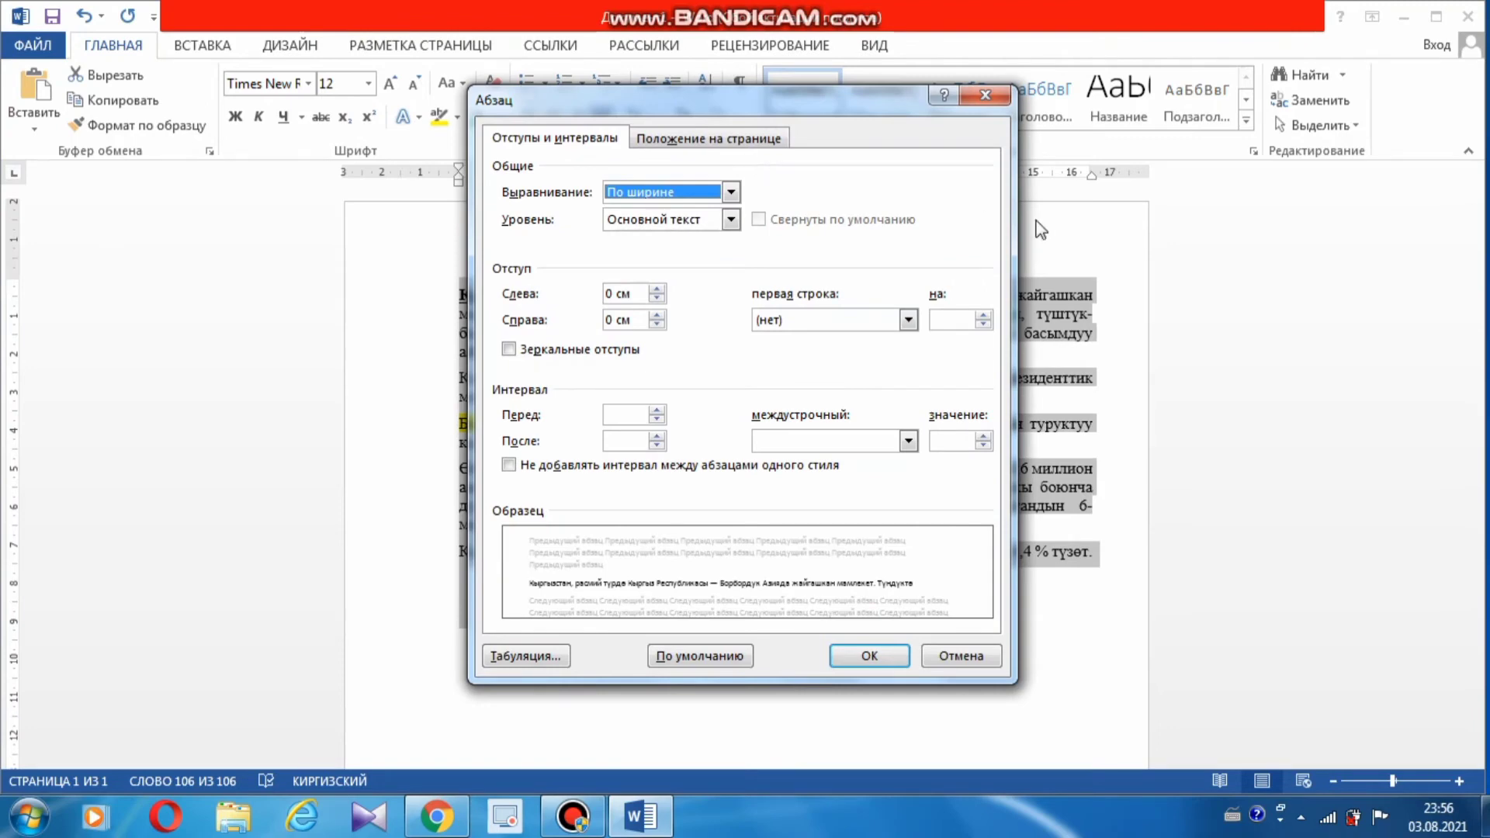
pyautogui.click(999, 97)
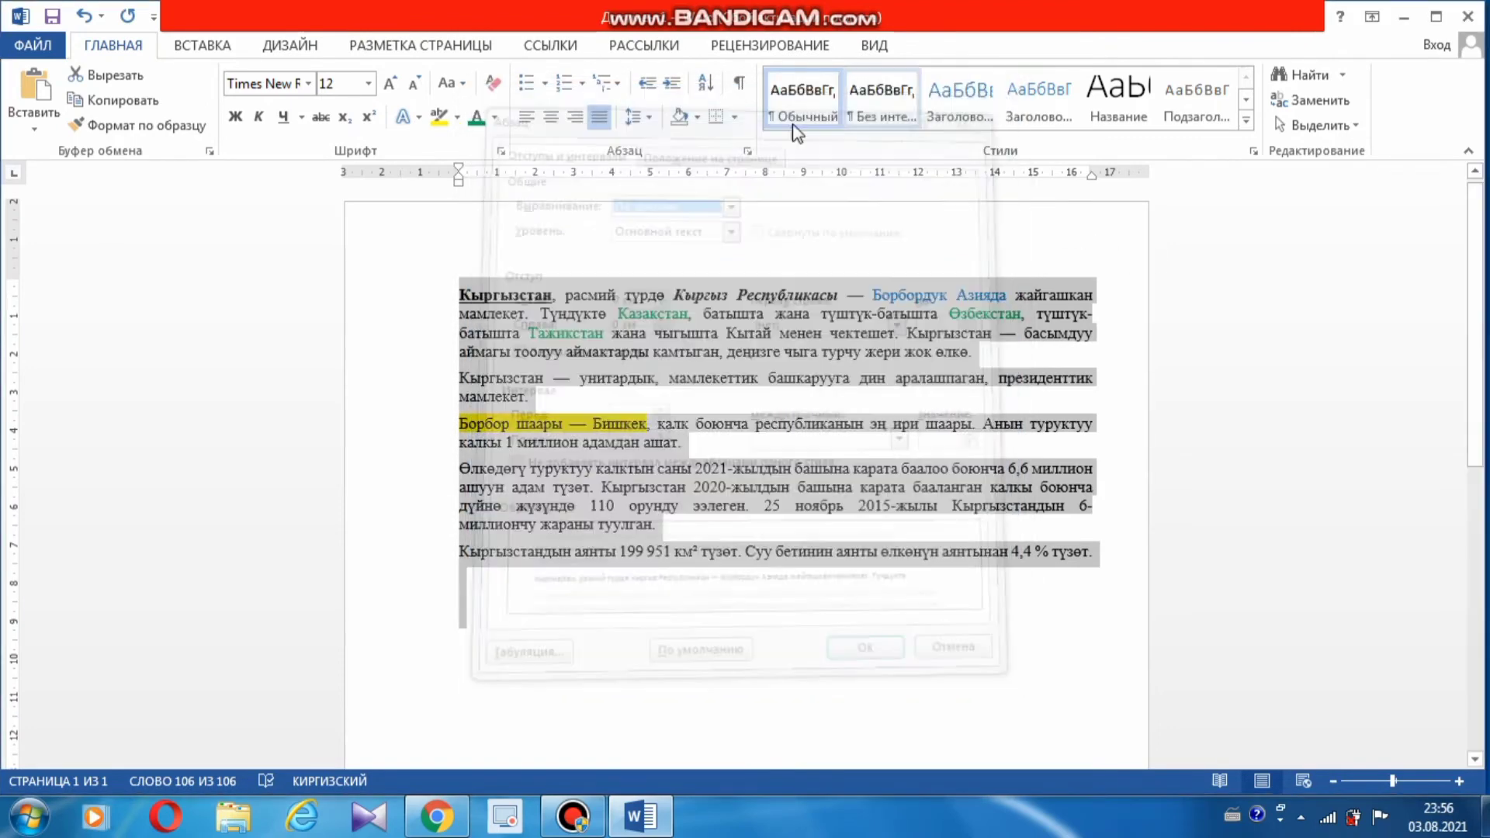
pyautogui.click(749, 152)
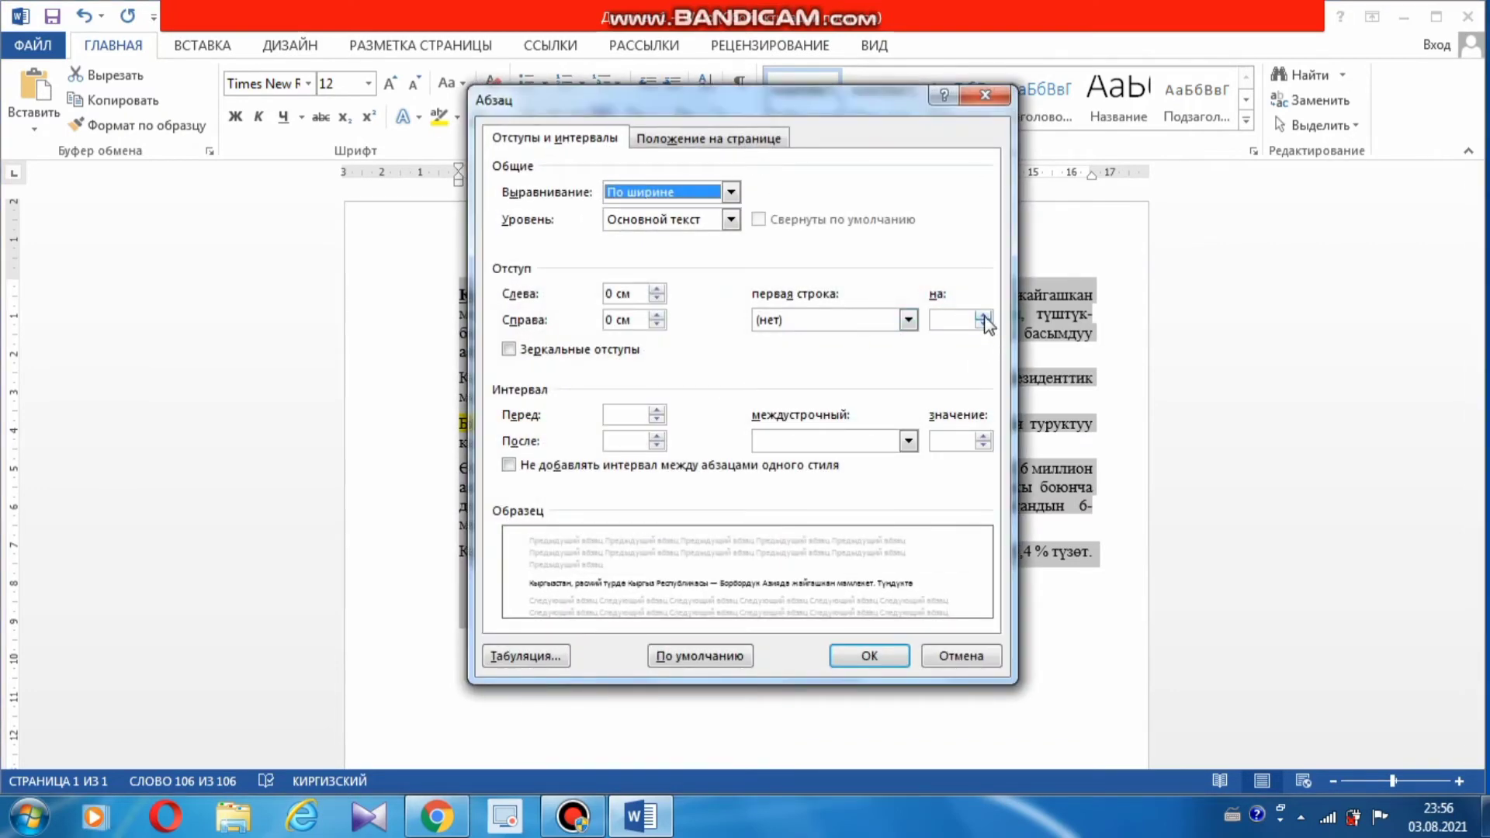
pyautogui.click(983, 315)
pyautogui.click(983, 316)
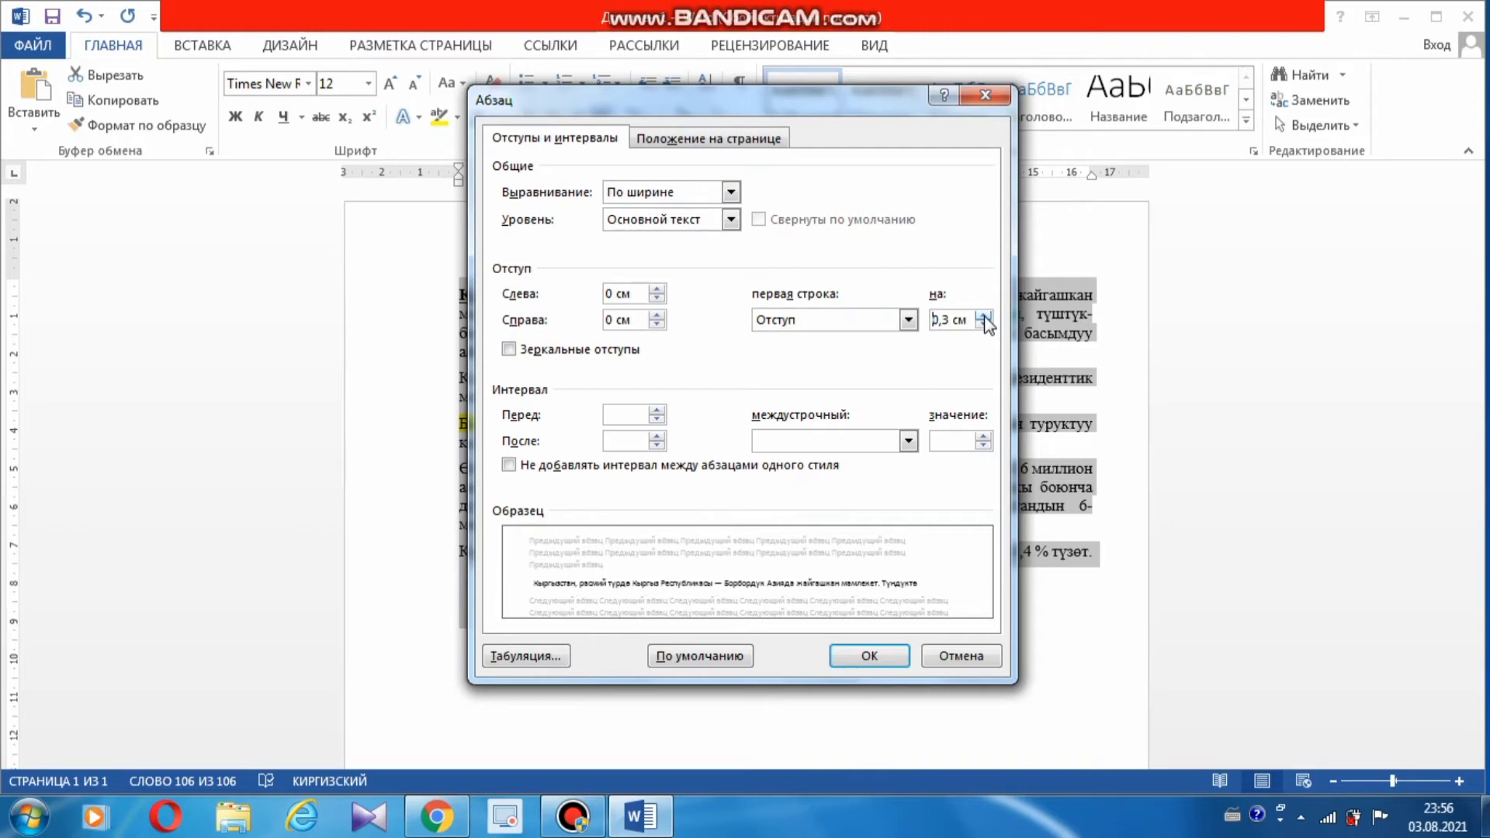
pyautogui.click(982, 316)
pyautogui.click(983, 316)
pyautogui.click(983, 316)
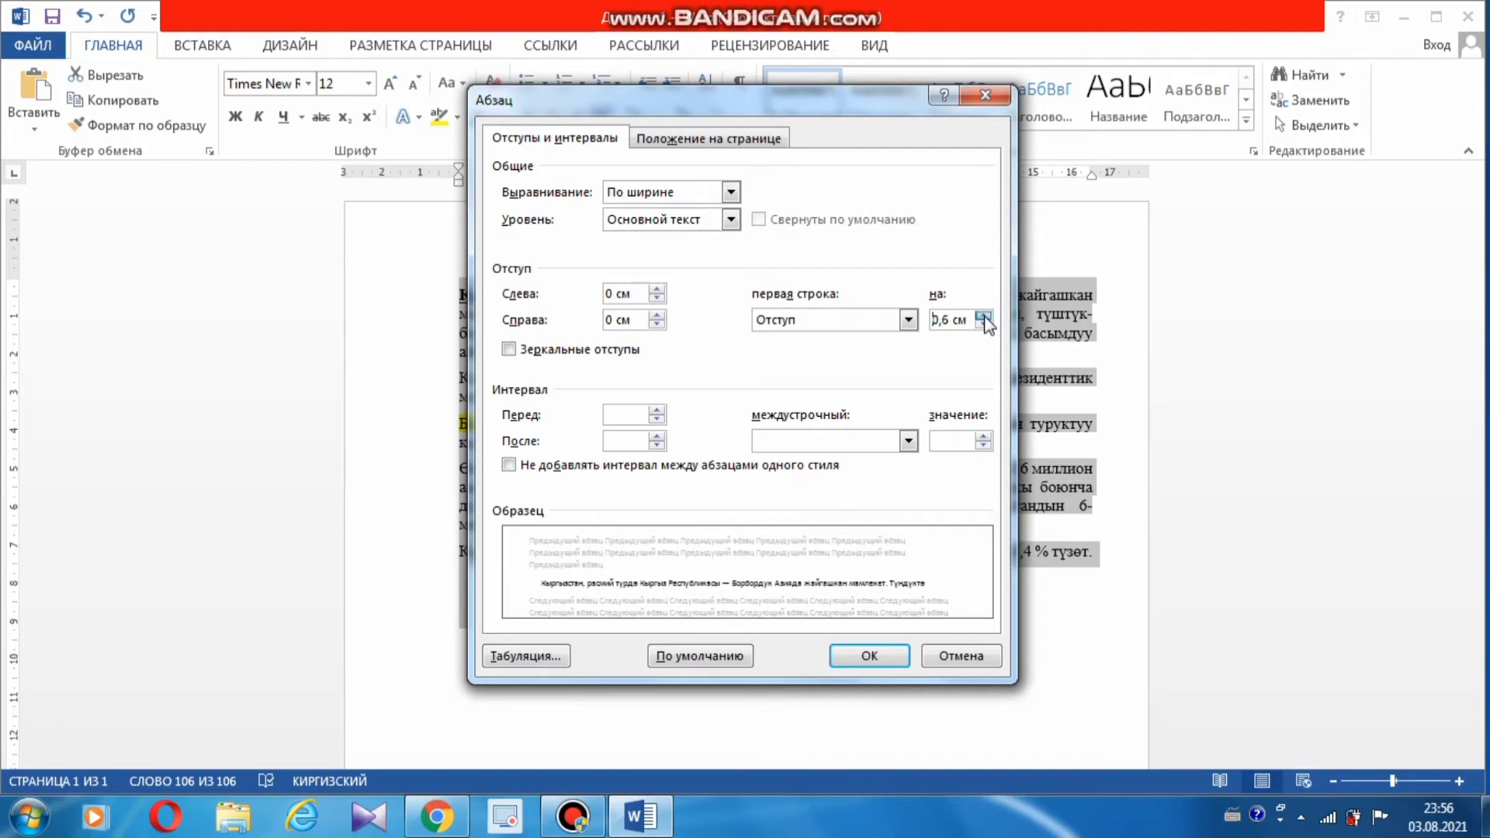
pyautogui.click(983, 315)
pyautogui.click(982, 315)
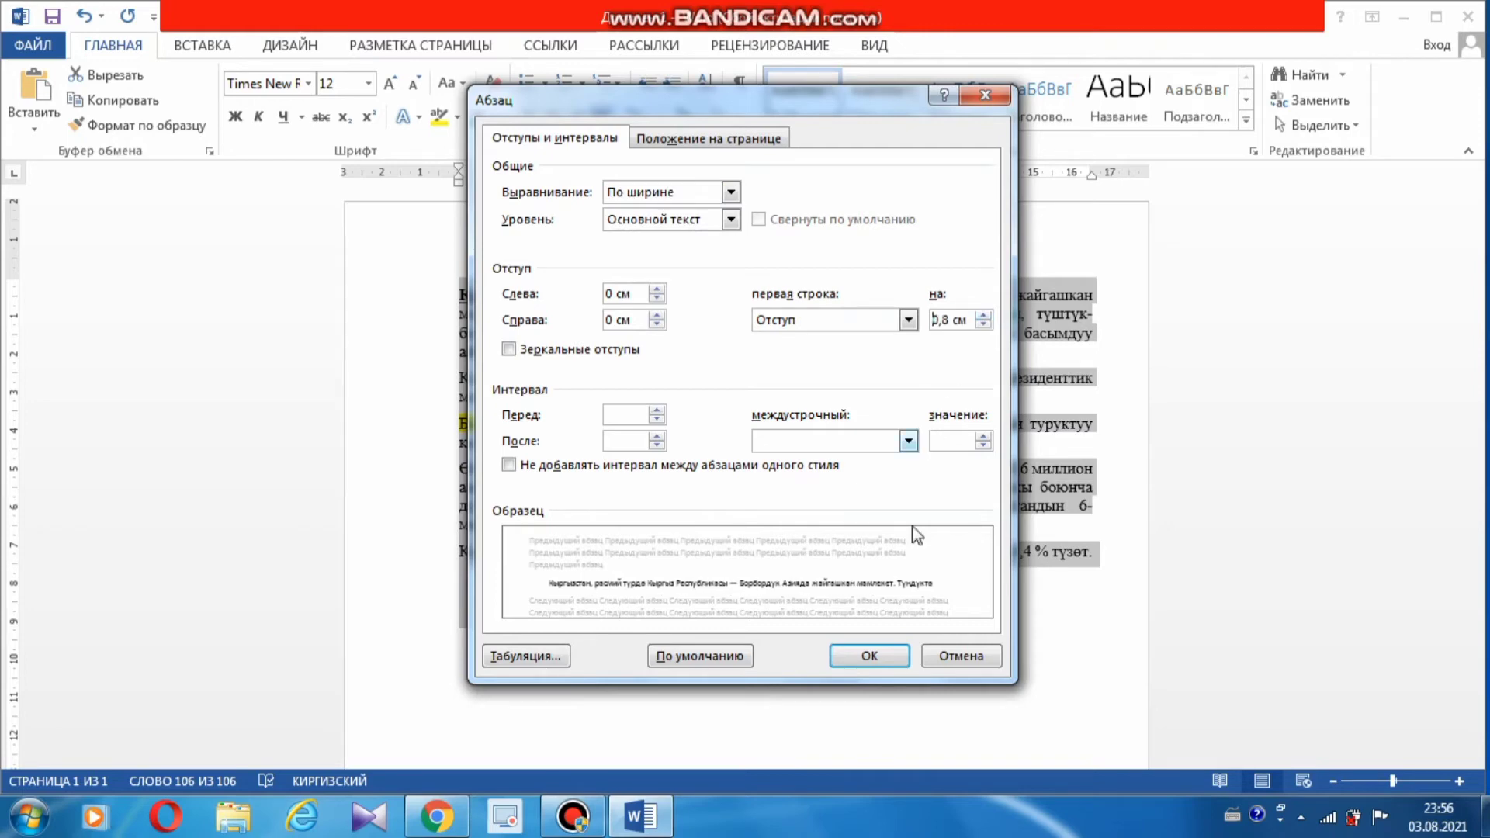
pyautogui.click(869, 656)
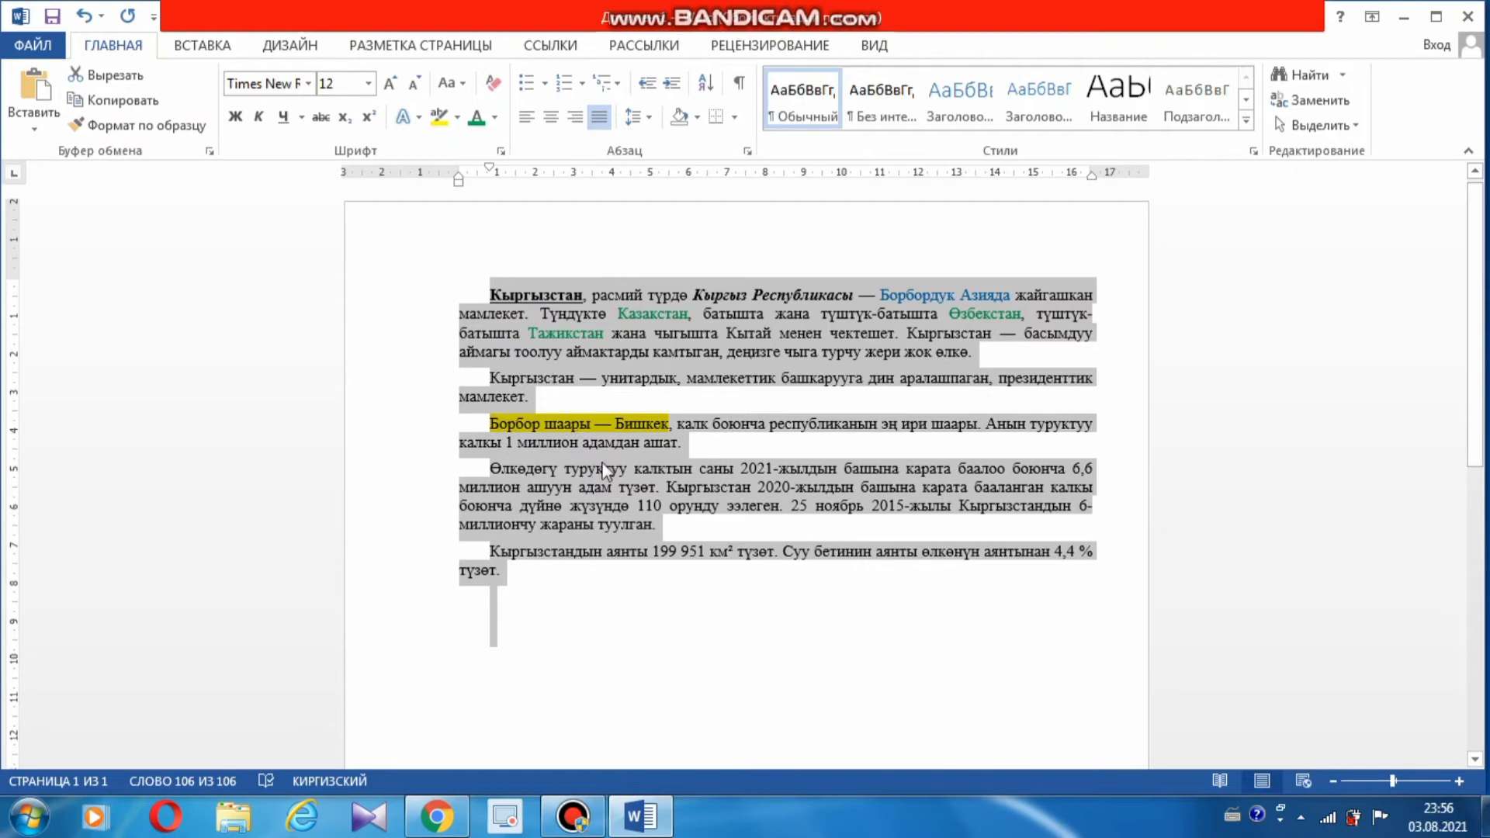
# - Turn the selected paragraphs into a numbered list, and add and remove an empty item at its end
pyautogui.click(568, 83)
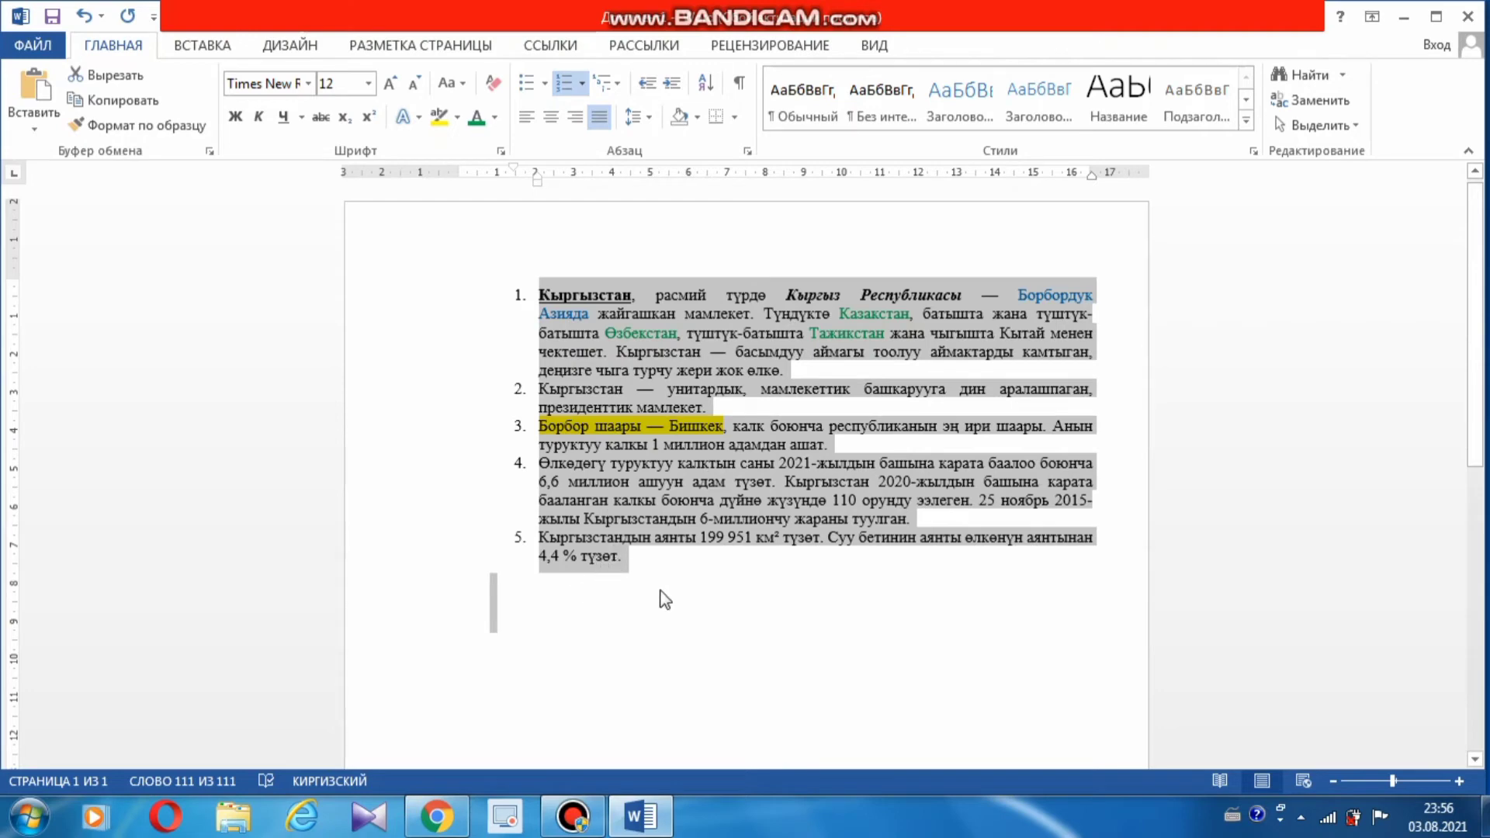
pyautogui.click(652, 560)
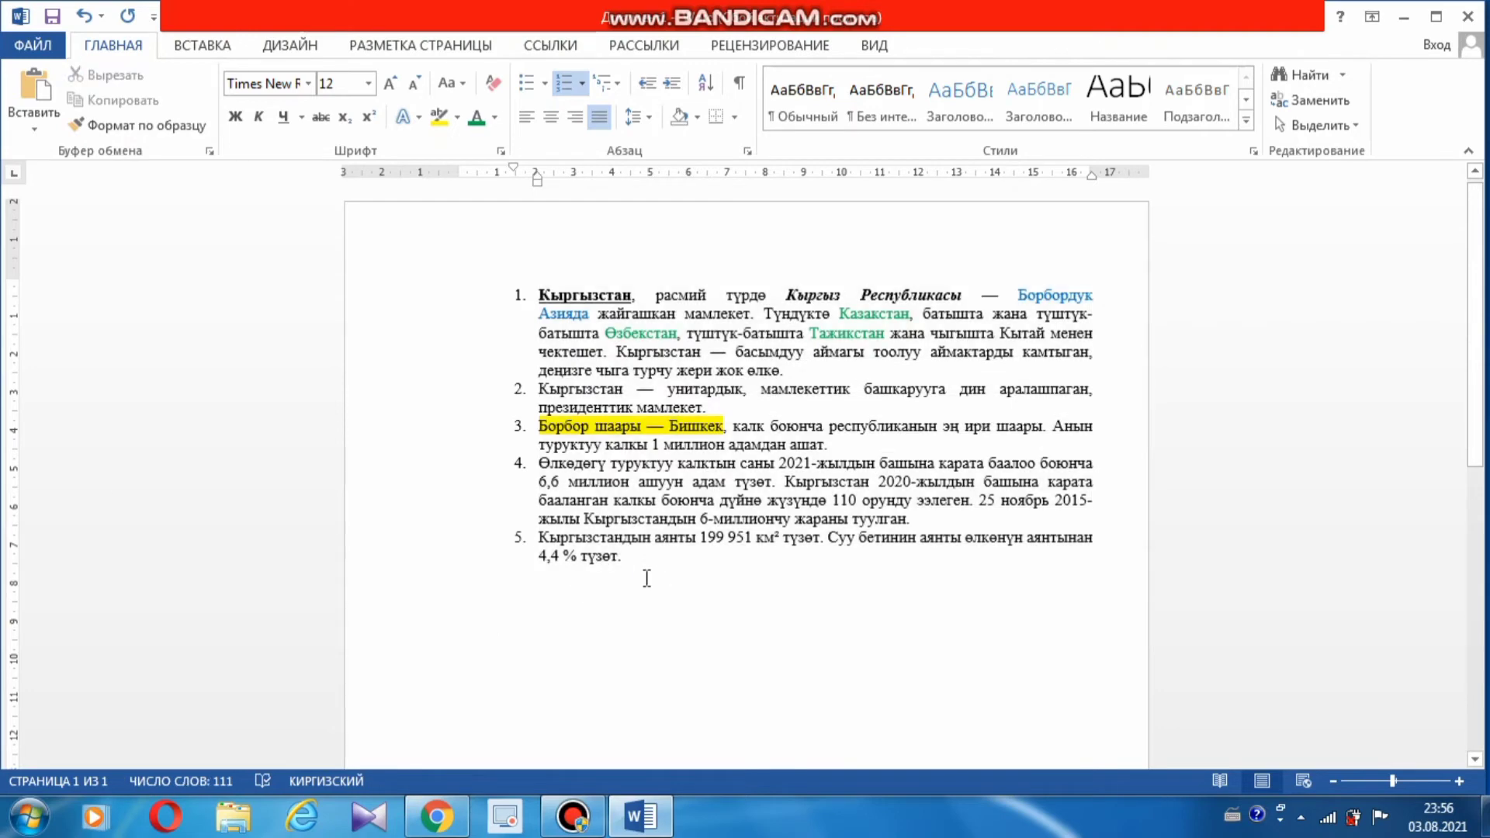
pyautogui.press('Return')
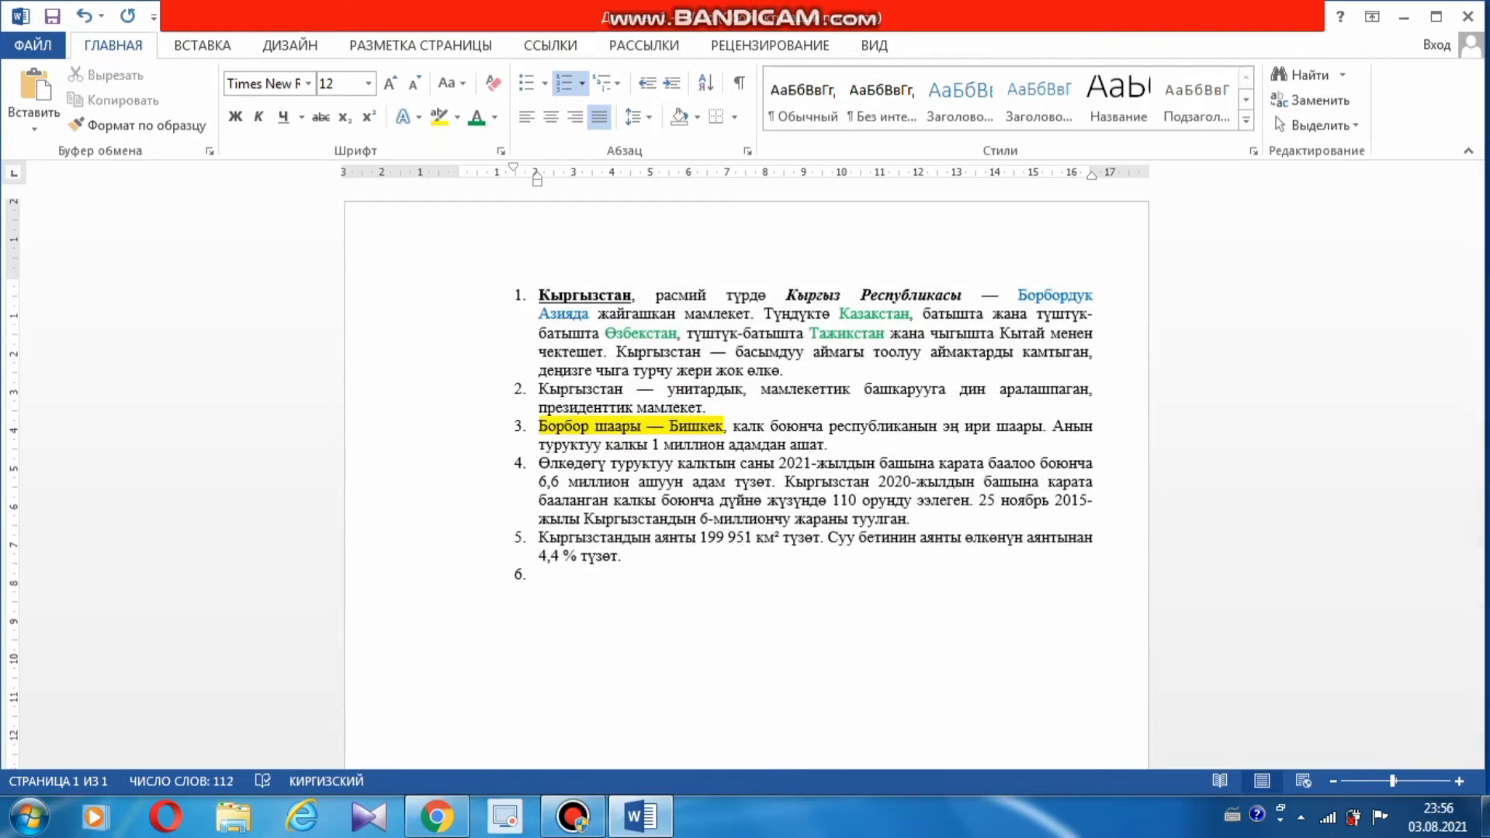
pyautogui.press('BackSpace')
pyautogui.press('BackSpace')
pyautogui.press('BackSpace')
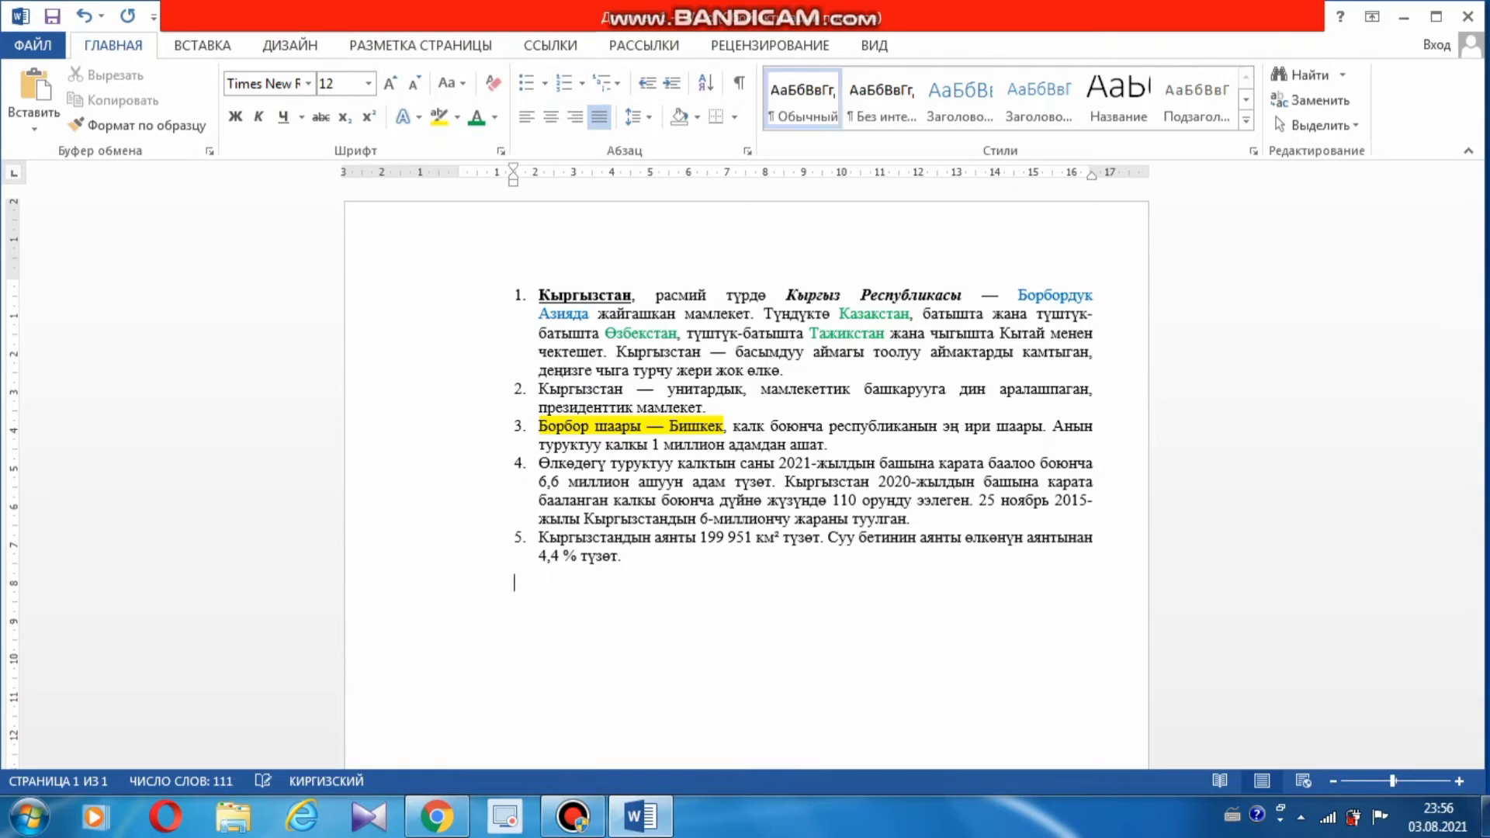
pyautogui.press('BackSpace')
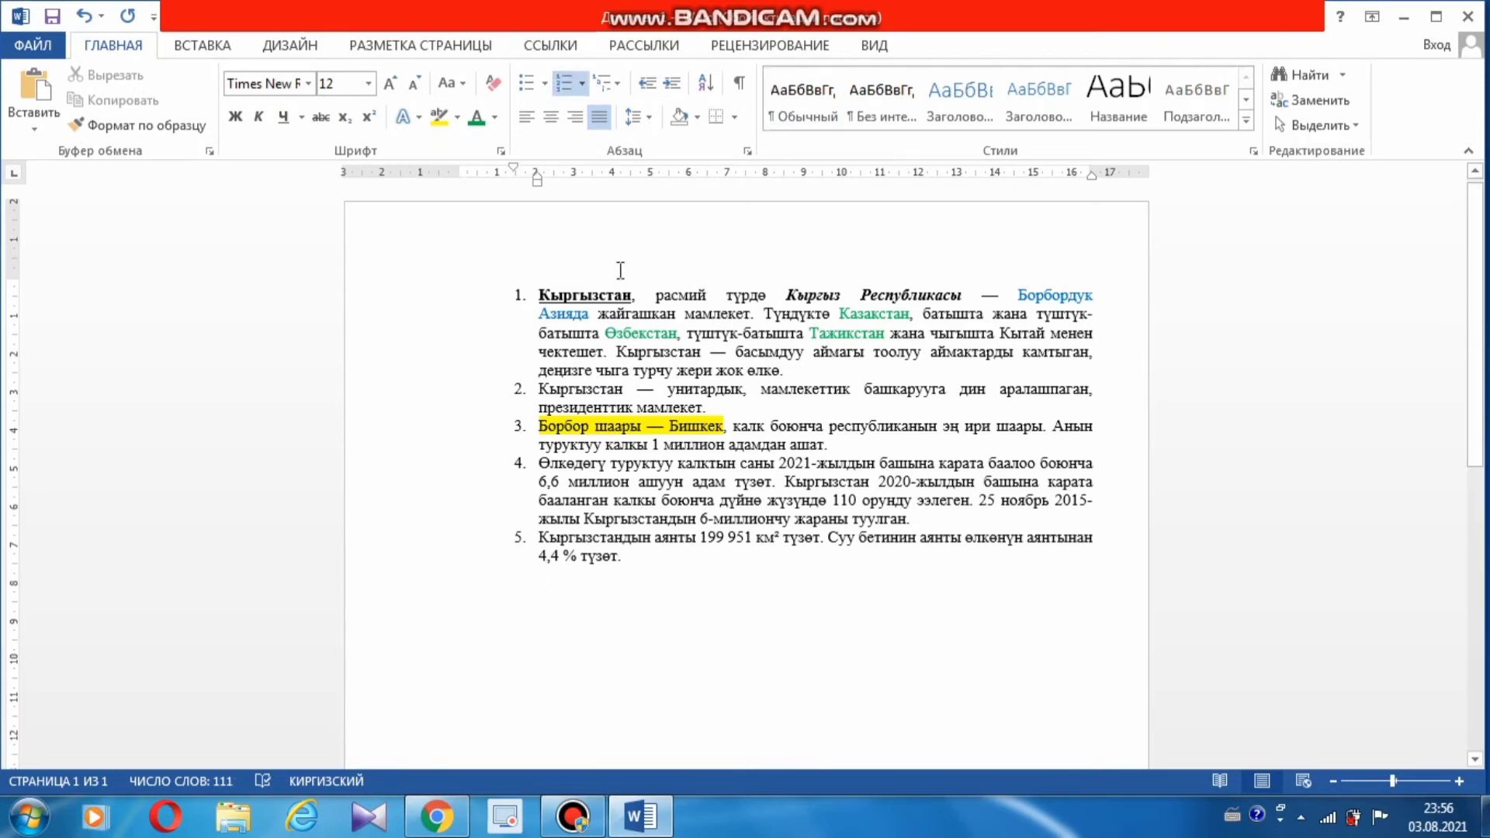
# - Change the numbered list to a round-bulleted list and view the available bullet styles without choosing another
pyautogui.click(534, 87)
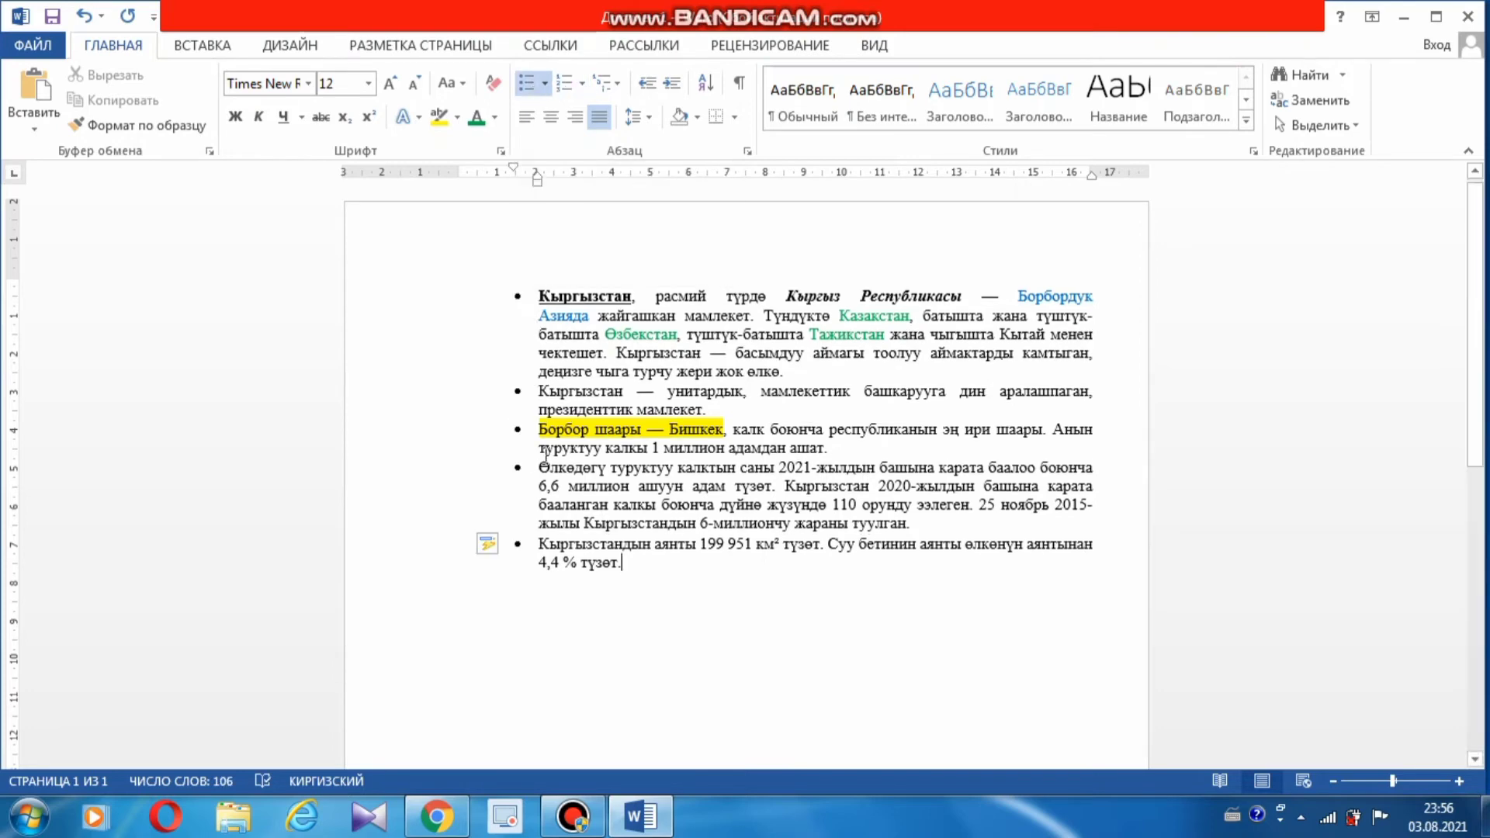
pyautogui.click(545, 83)
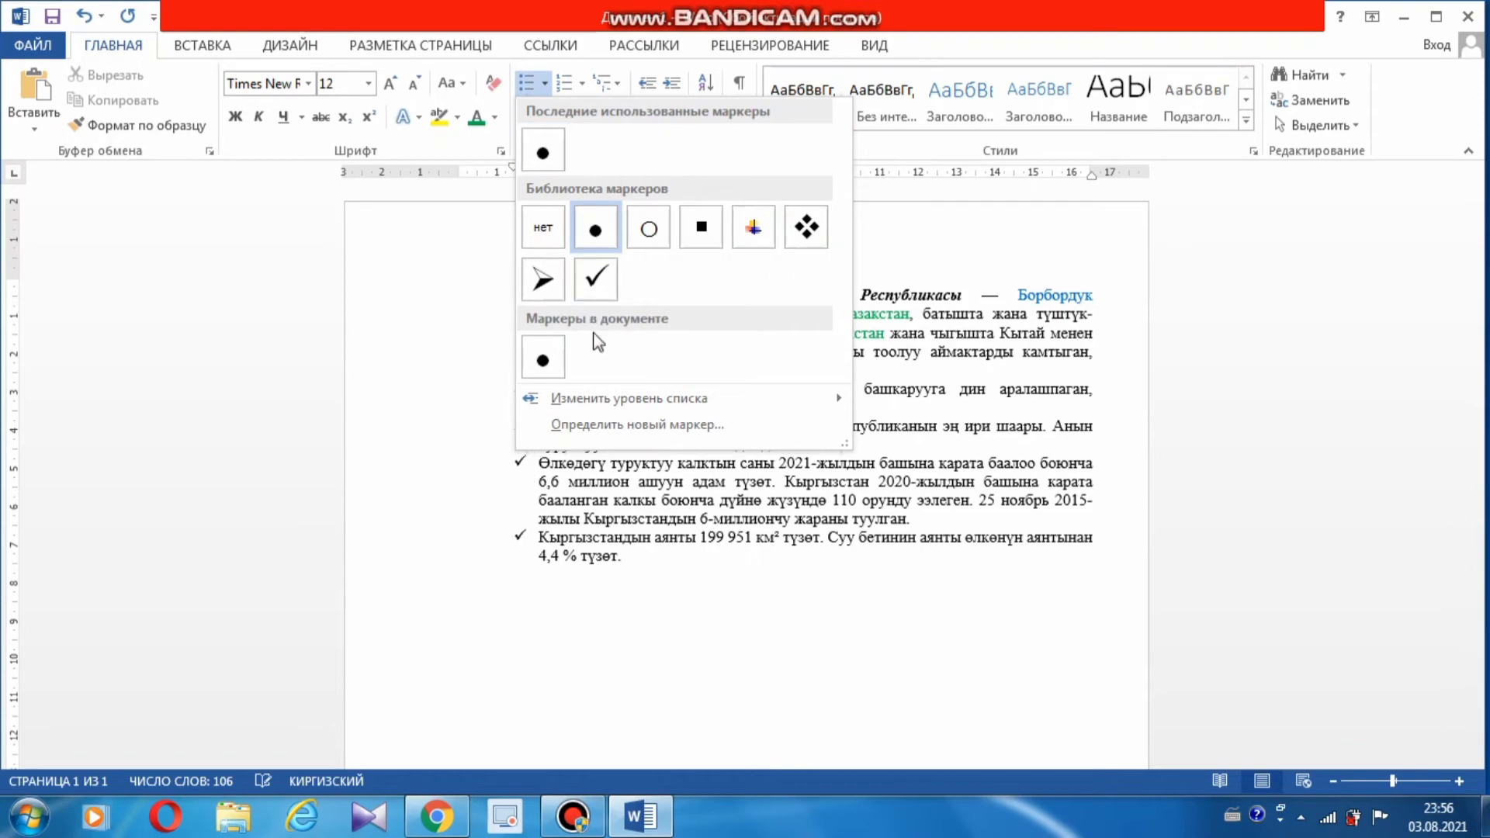
pyautogui.click(1165, 244)
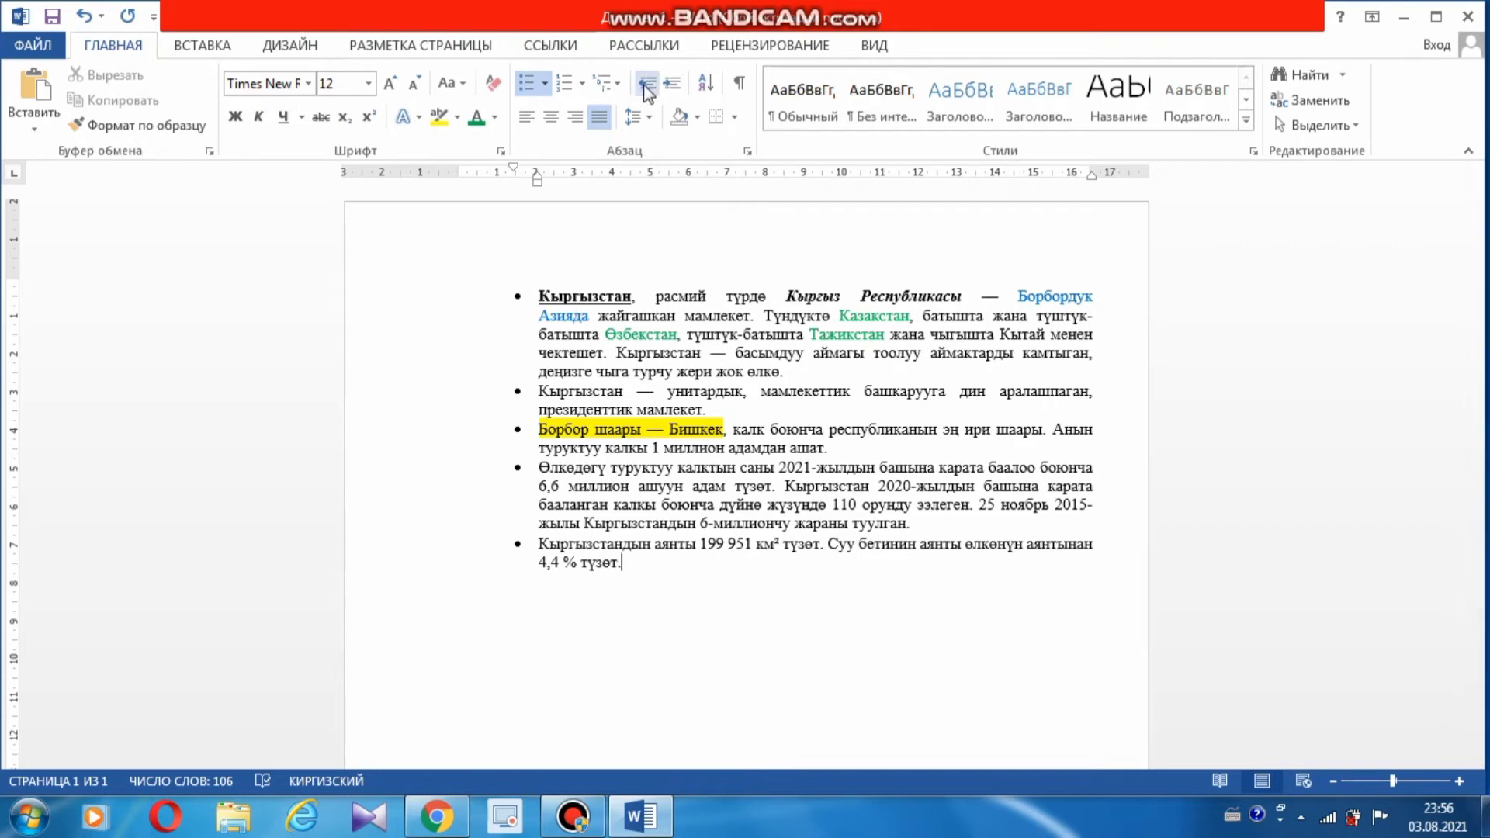
# - Increase the last list item's indent by two levels, and undo both indent changes
pyautogui.click(675, 91)
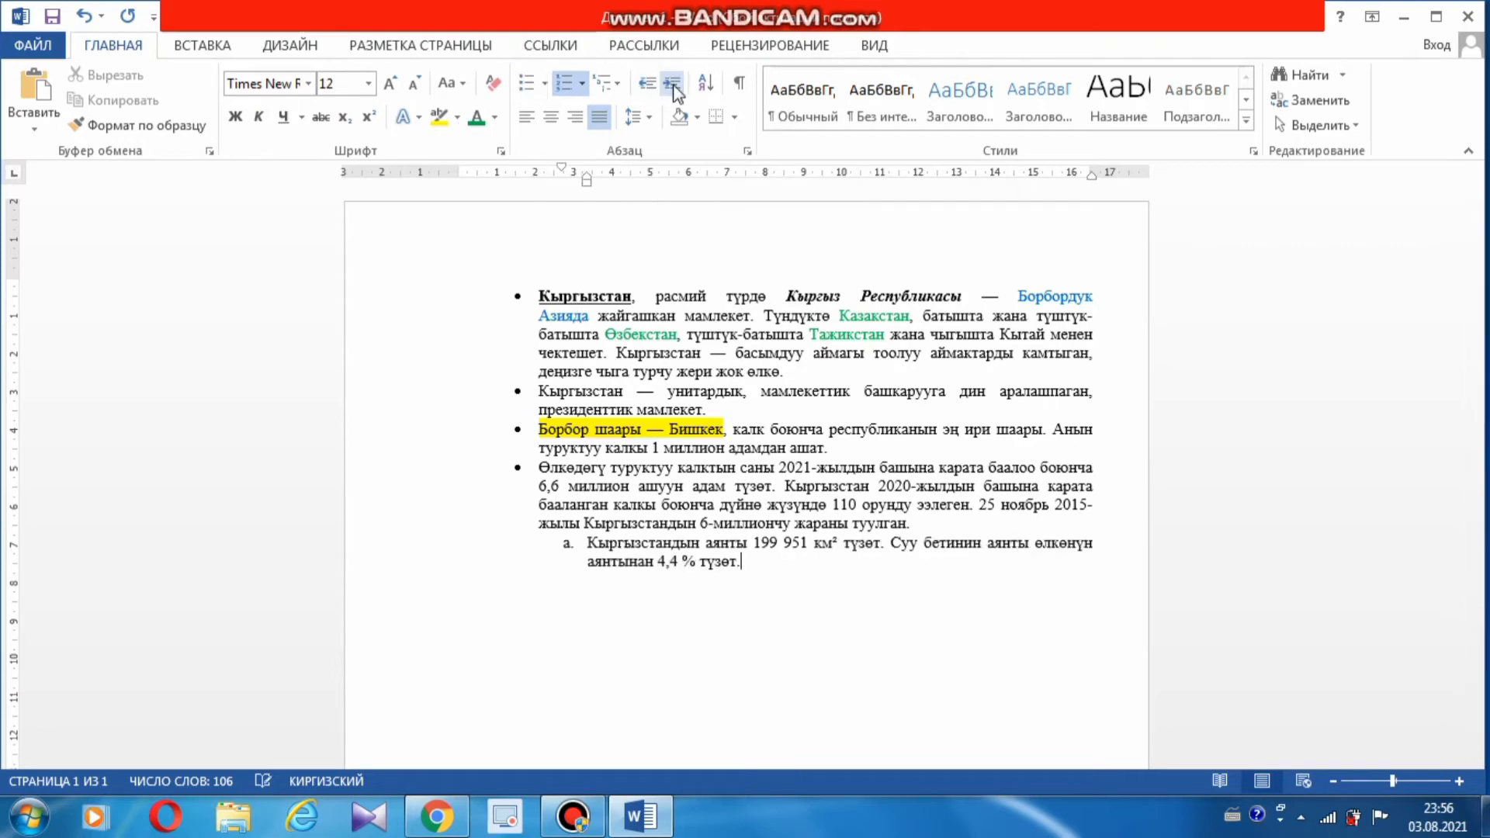
pyautogui.click(674, 90)
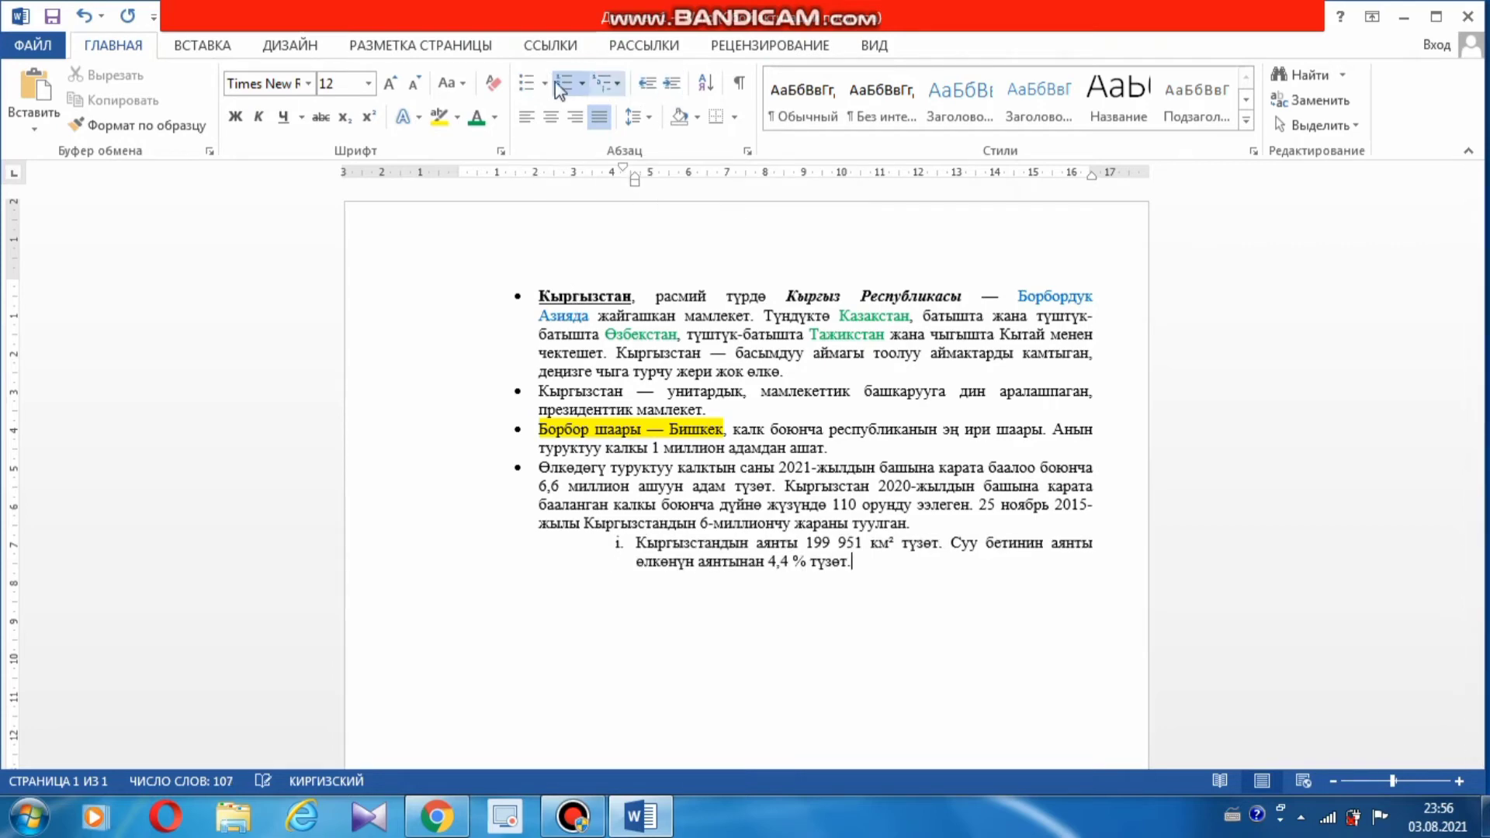
pyautogui.click(85, 17)
pyautogui.click(84, 17)
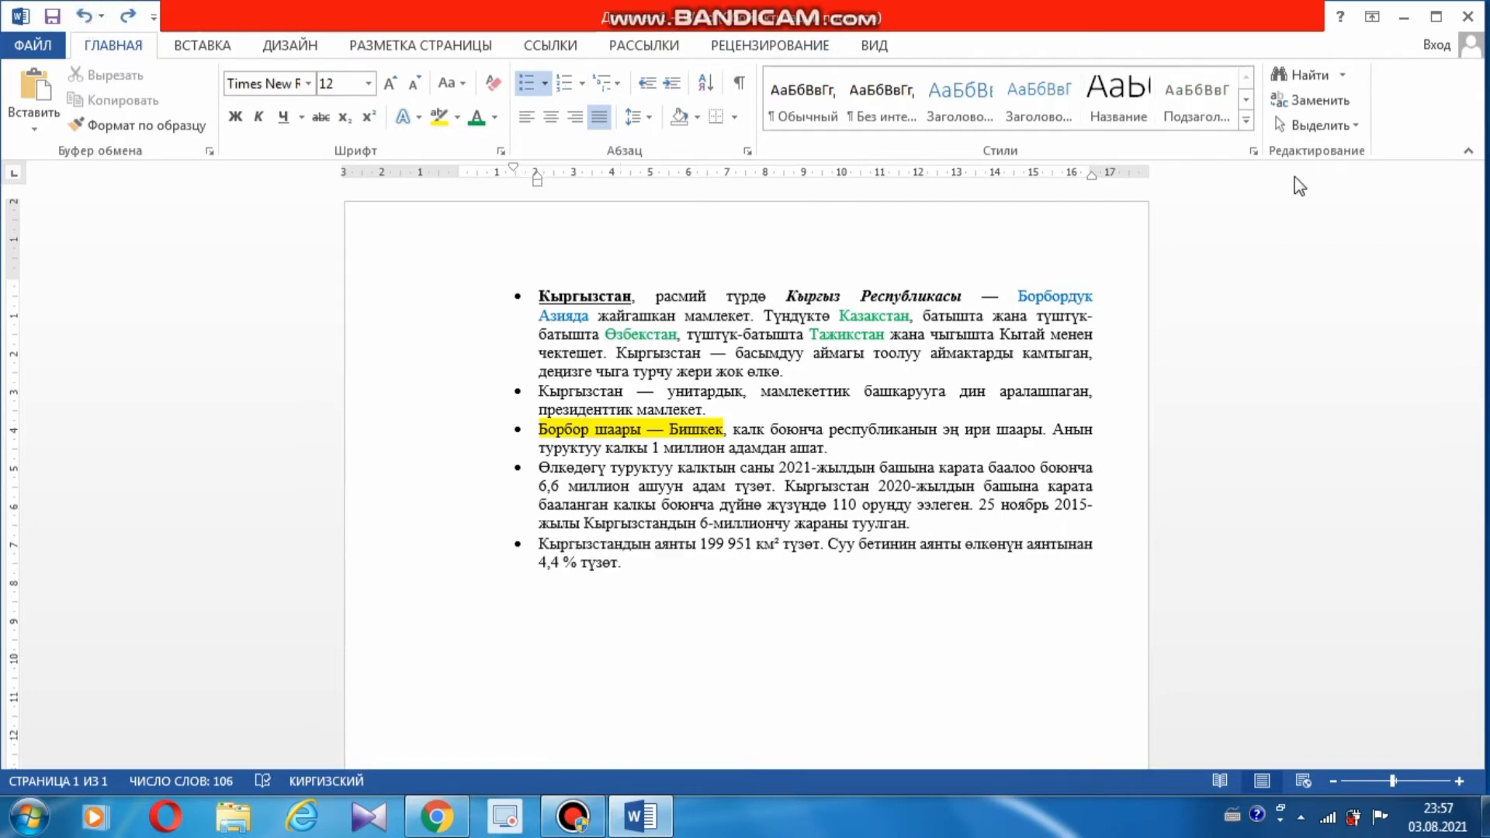
# - Select the whole text and try increasing and decreasing its indent, finishing with the bulleted list moved back to the left margin
pyautogui.click(1324, 126)
pyautogui.click(1055, 152)
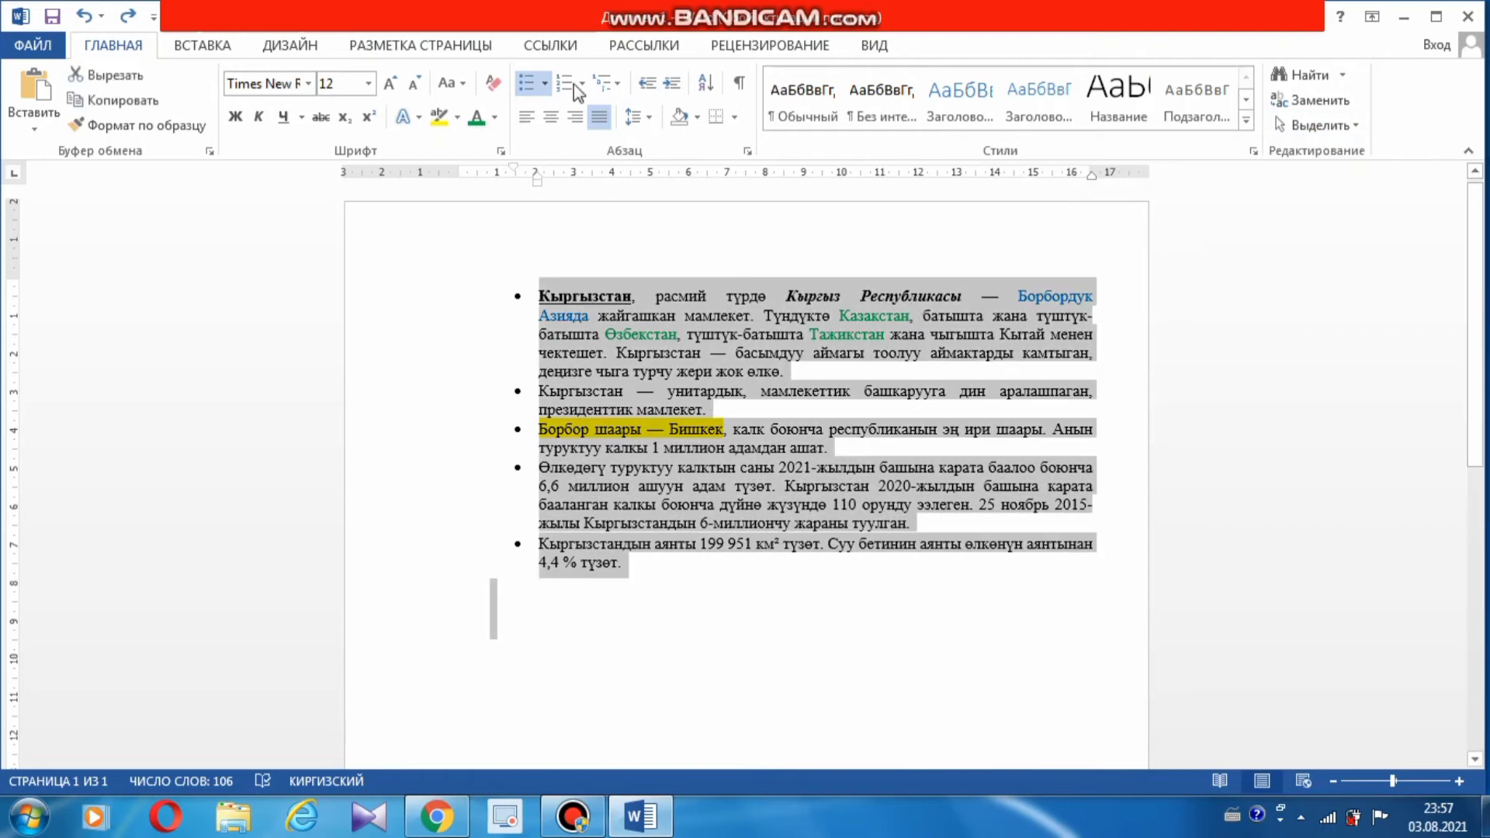
pyautogui.click(672, 83)
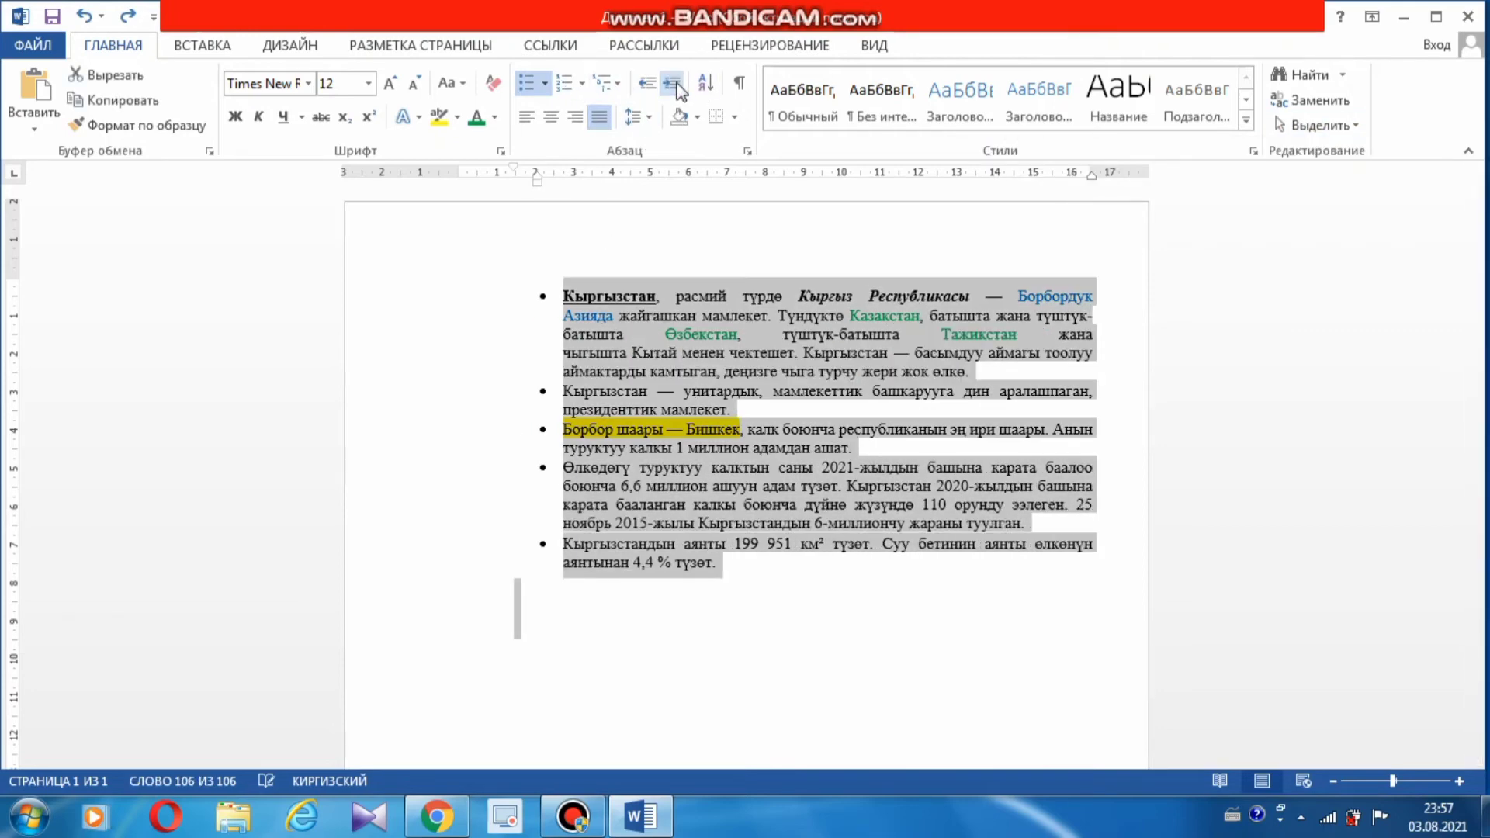
pyautogui.click(672, 83)
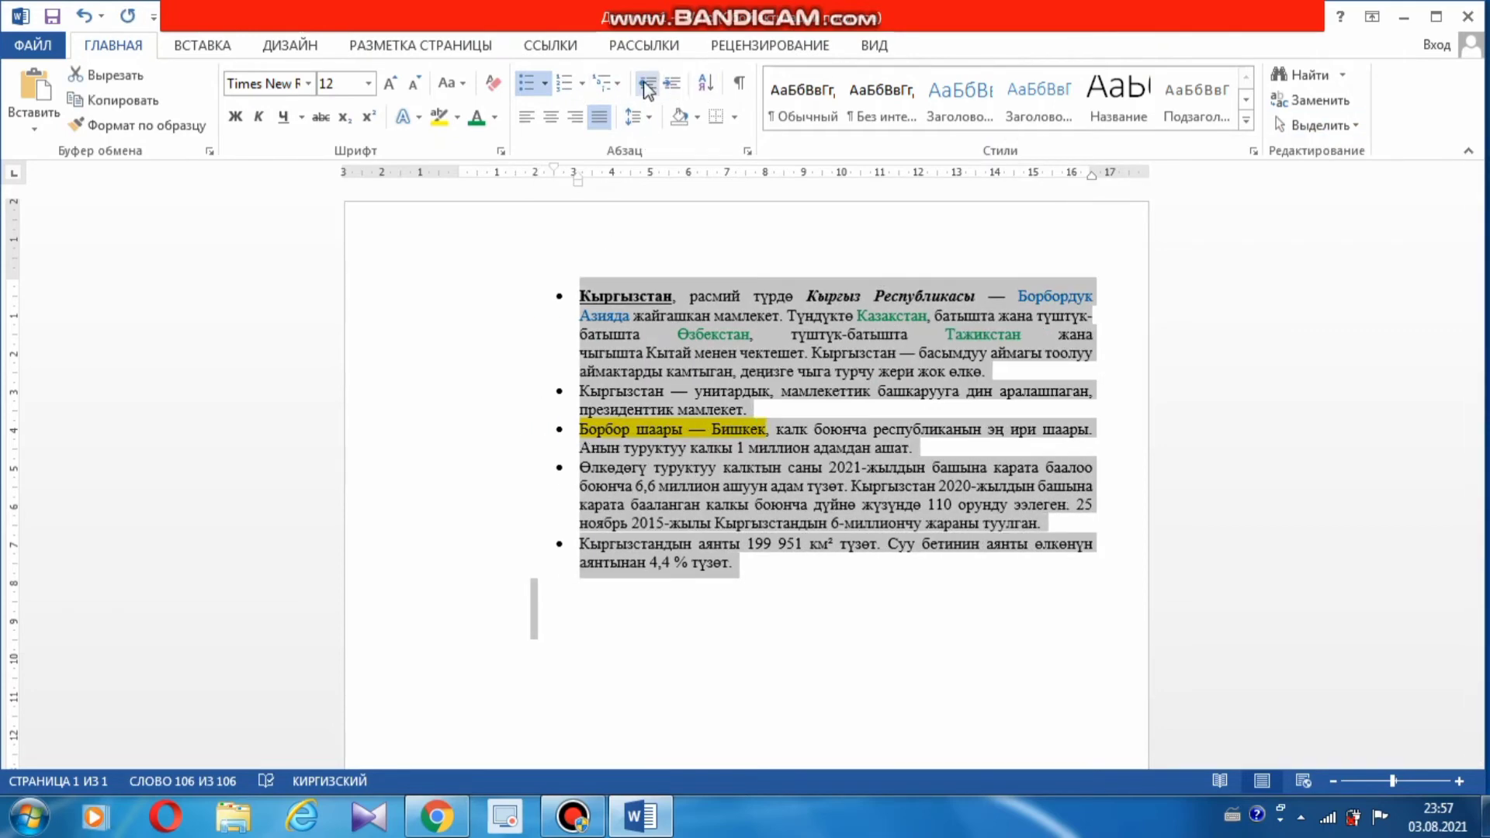
pyautogui.click(646, 86)
pyautogui.click(646, 86)
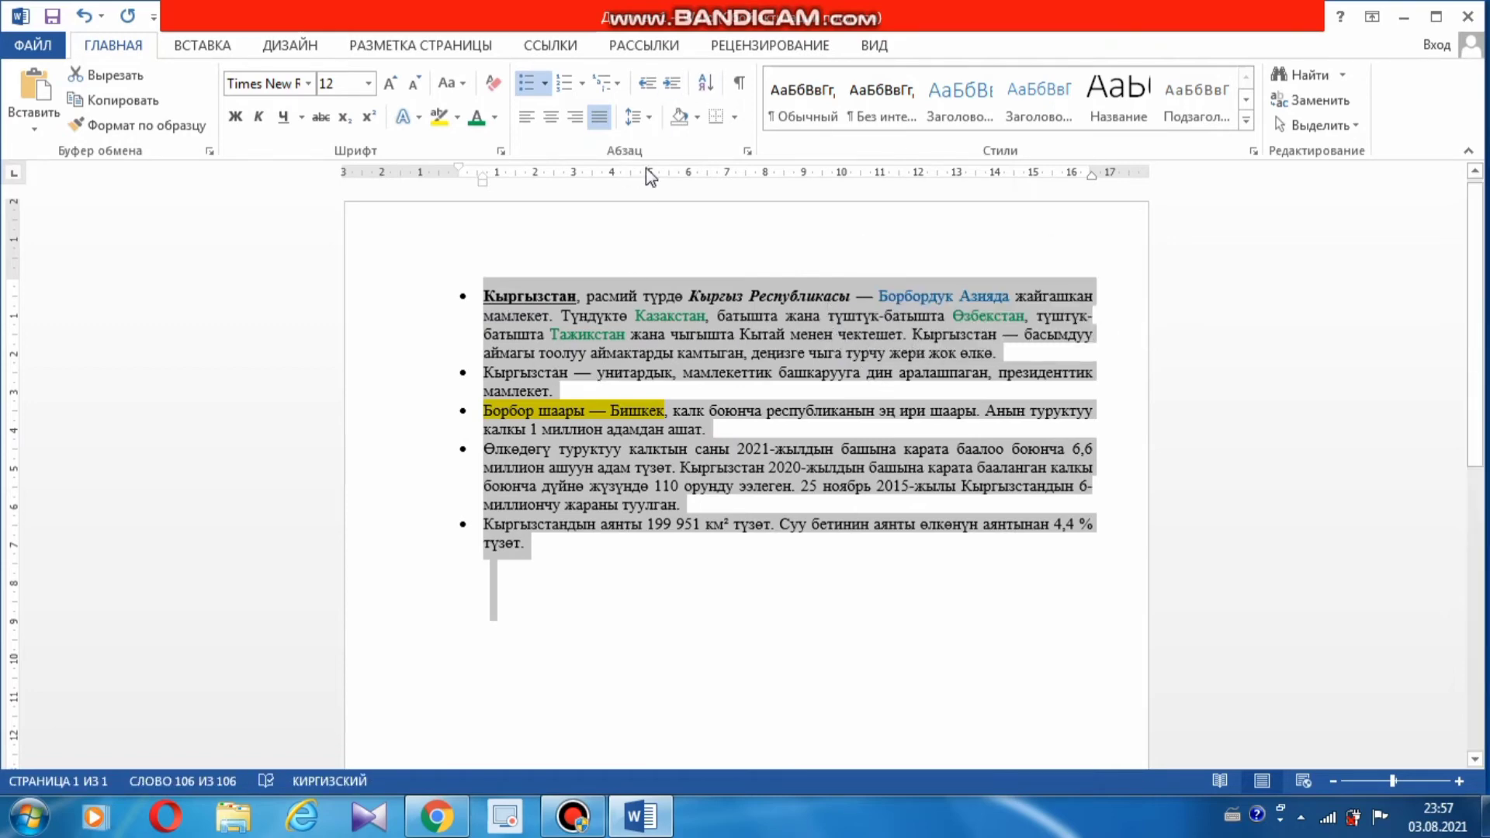
pyautogui.click(673, 83)
pyautogui.click(672, 82)
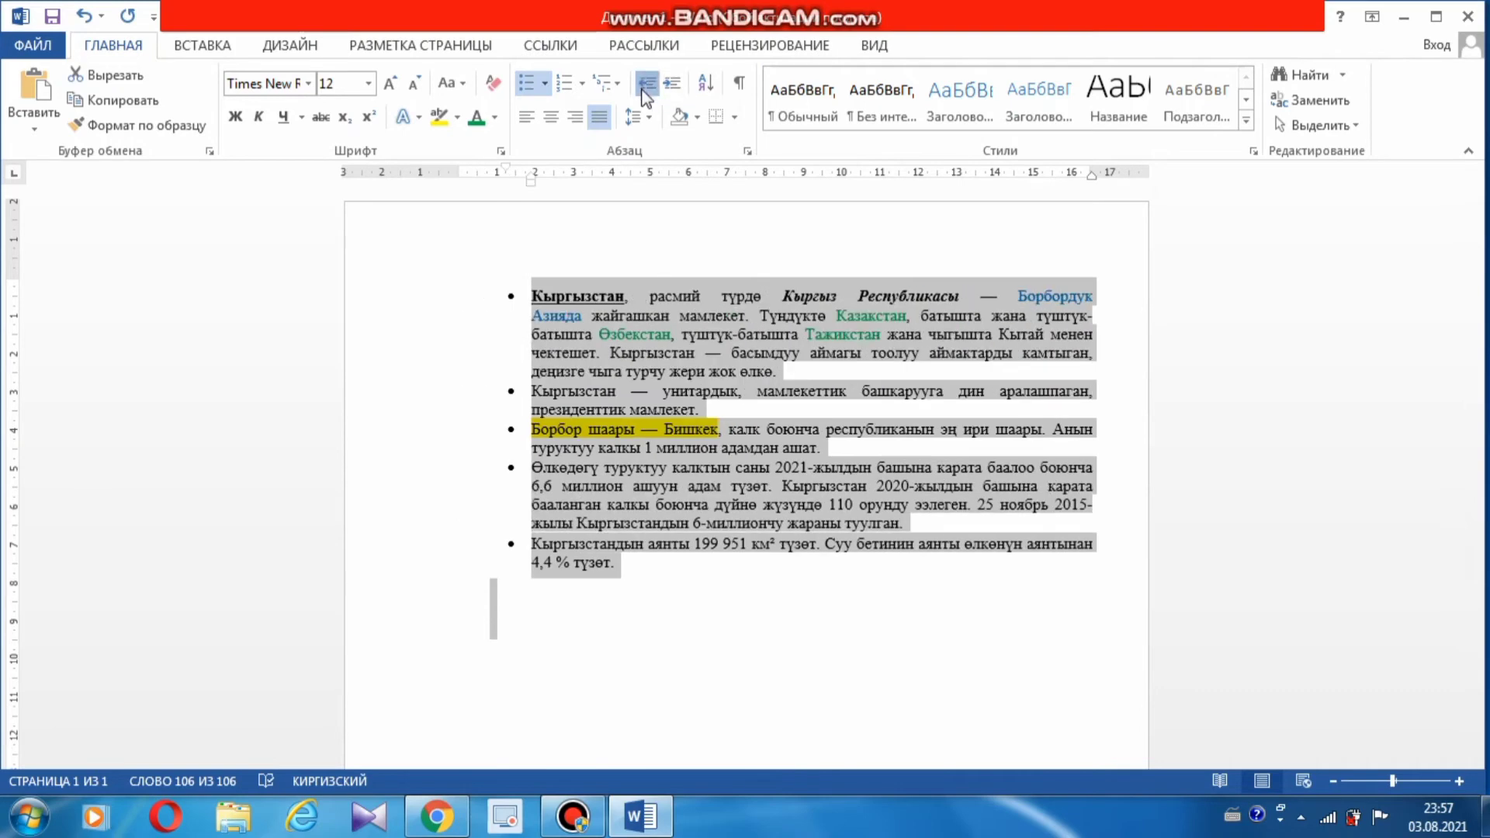
pyautogui.click(647, 82)
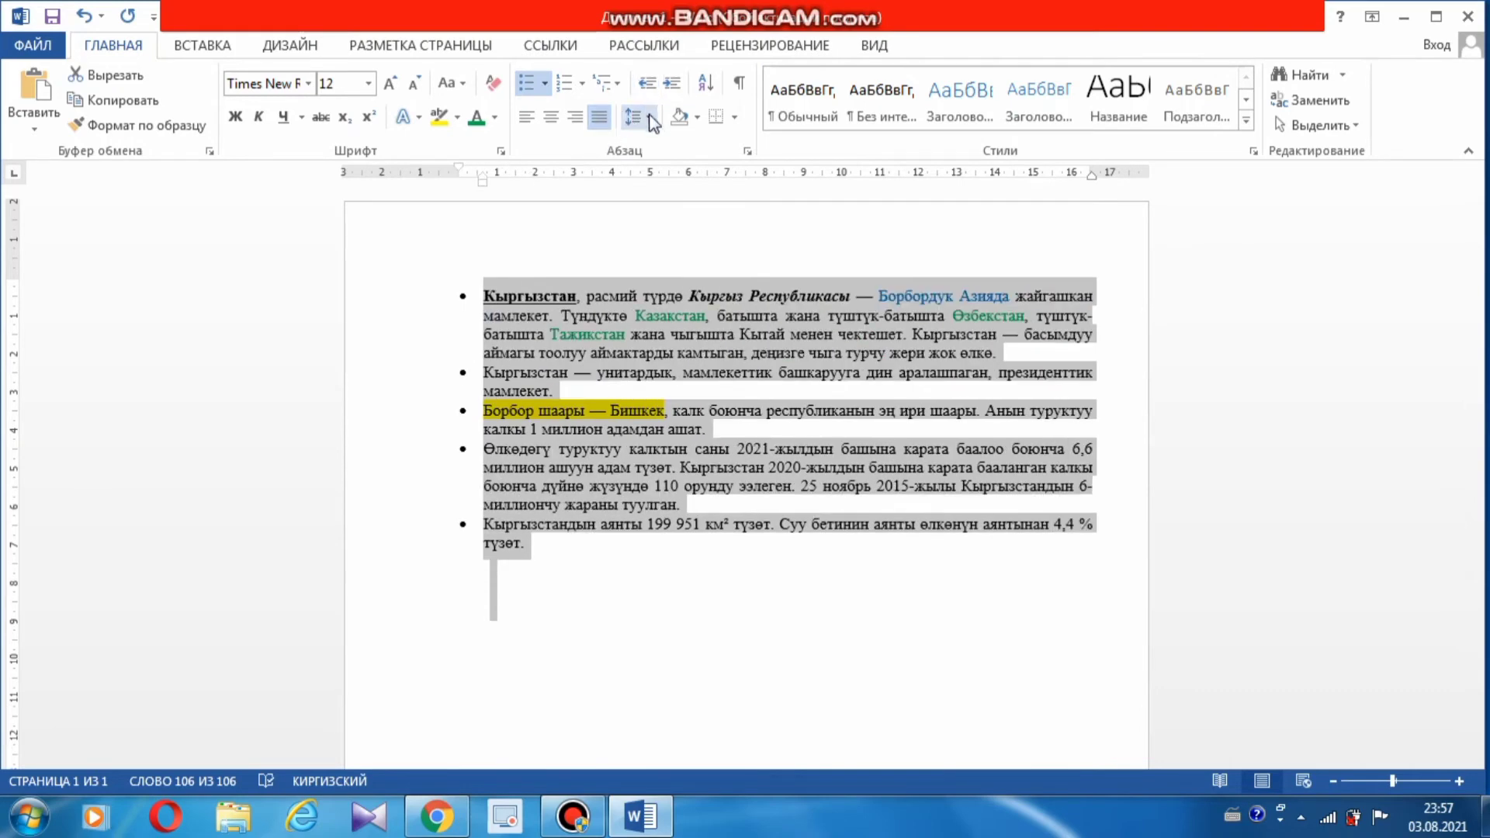
# - Set the line spacing of the selected bulleted list to 1,5
pyautogui.click(638, 116)
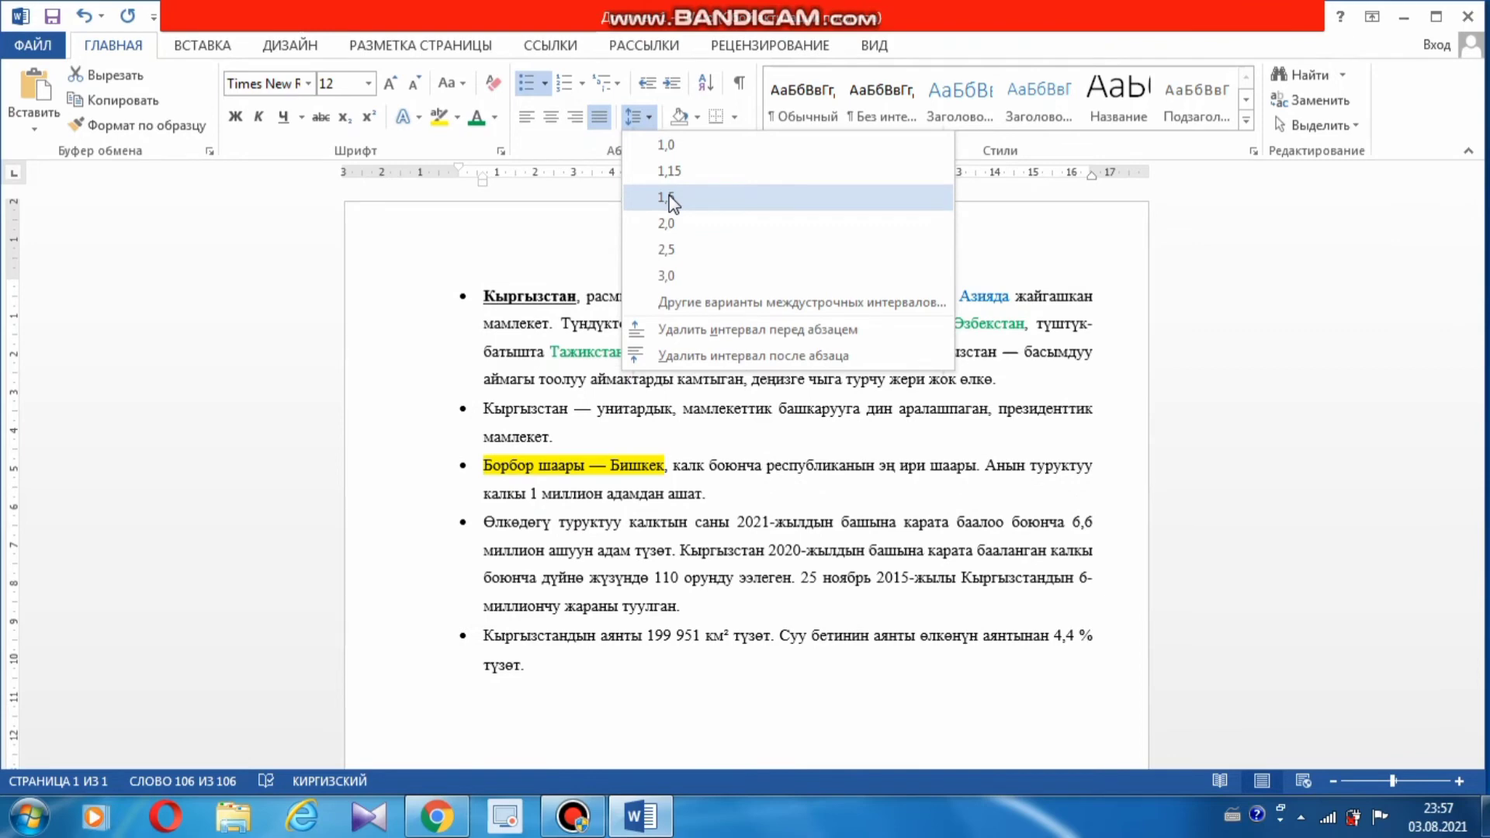
pyautogui.click(668, 198)
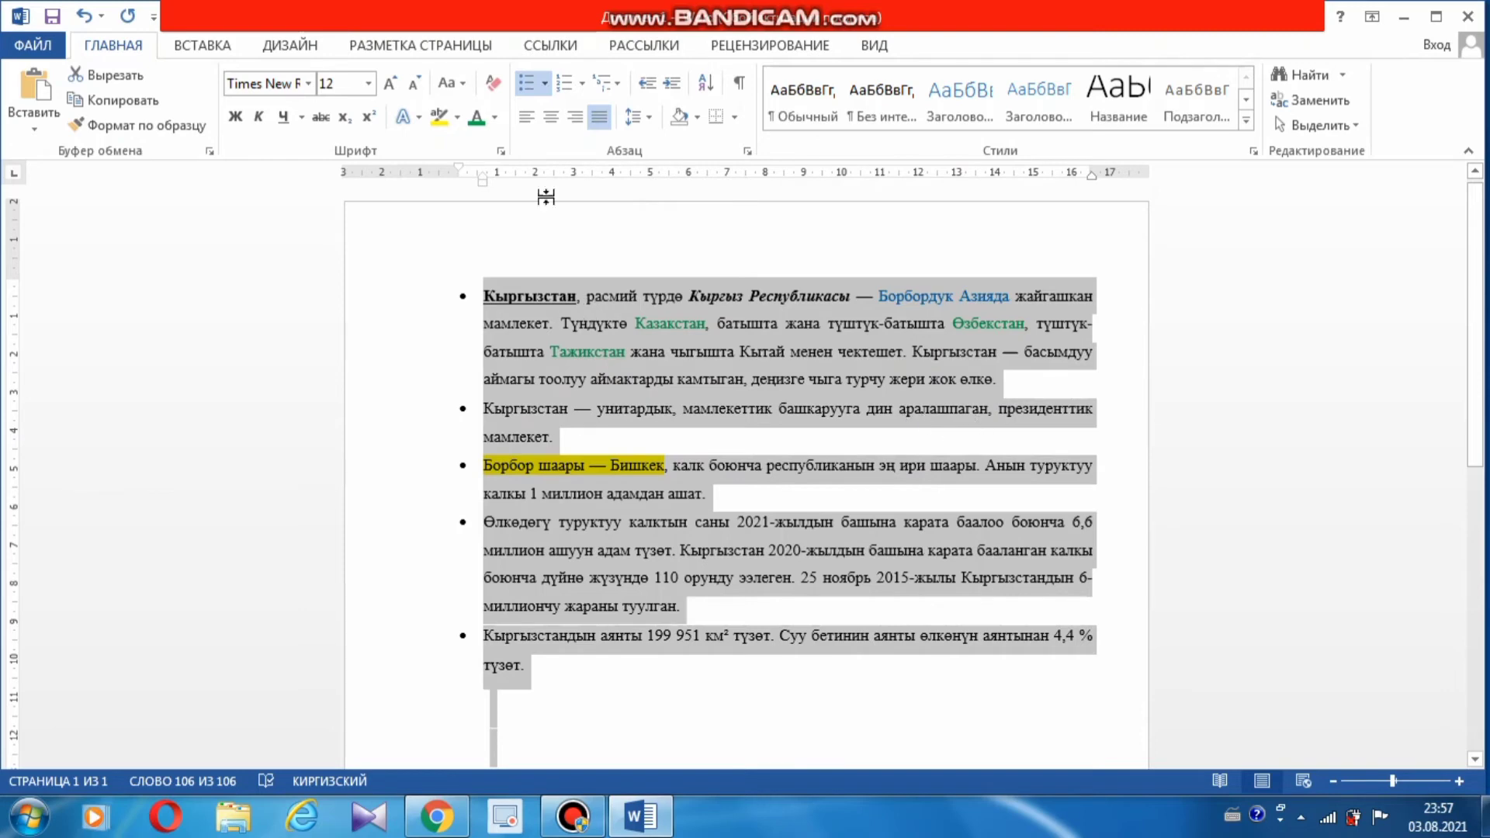
# - View the paragraph shading colours and the available border options without applying any of them
pyautogui.click(697, 118)
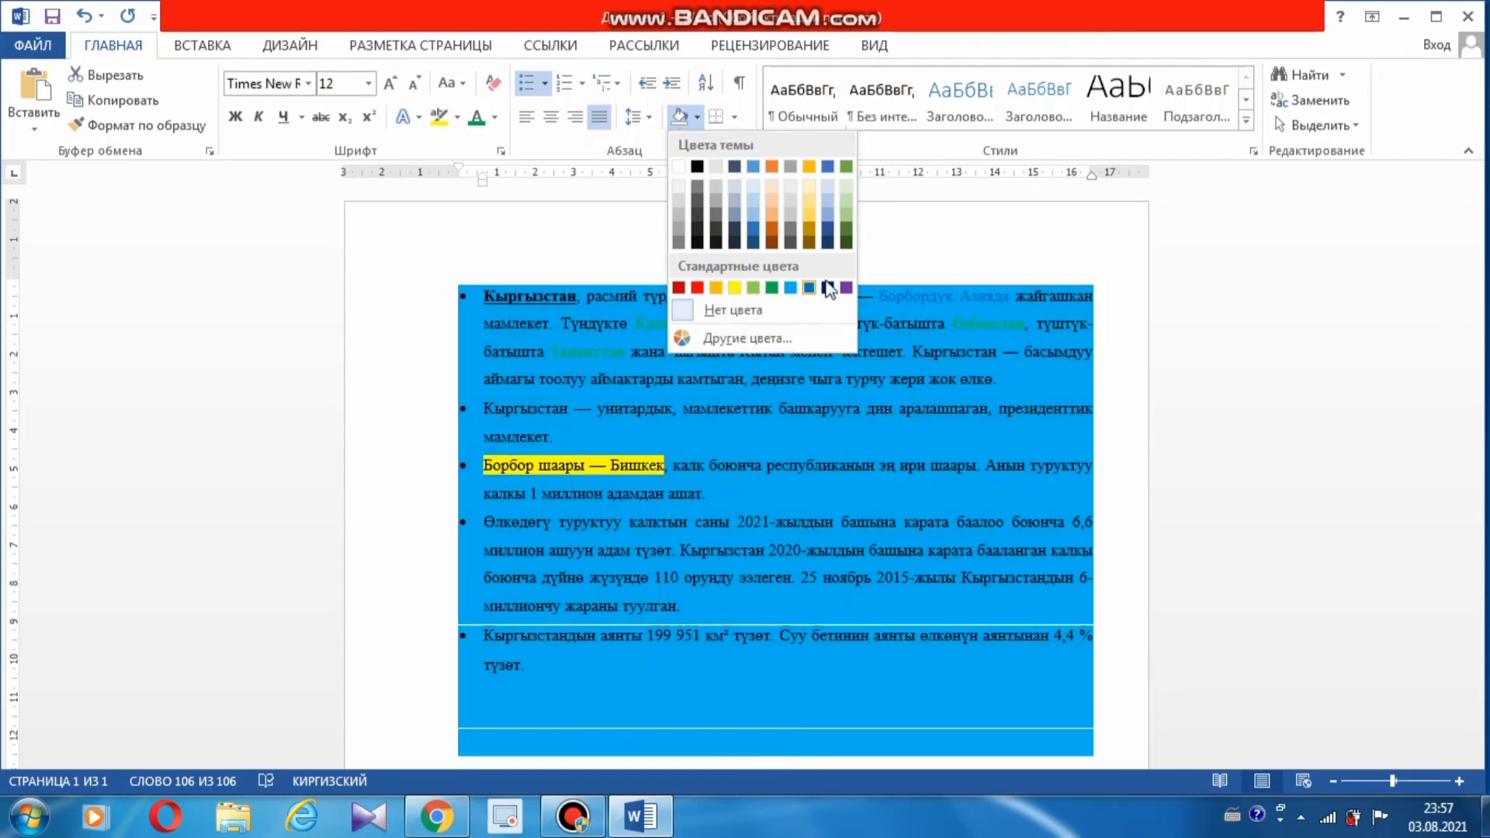
pyautogui.click(919, 240)
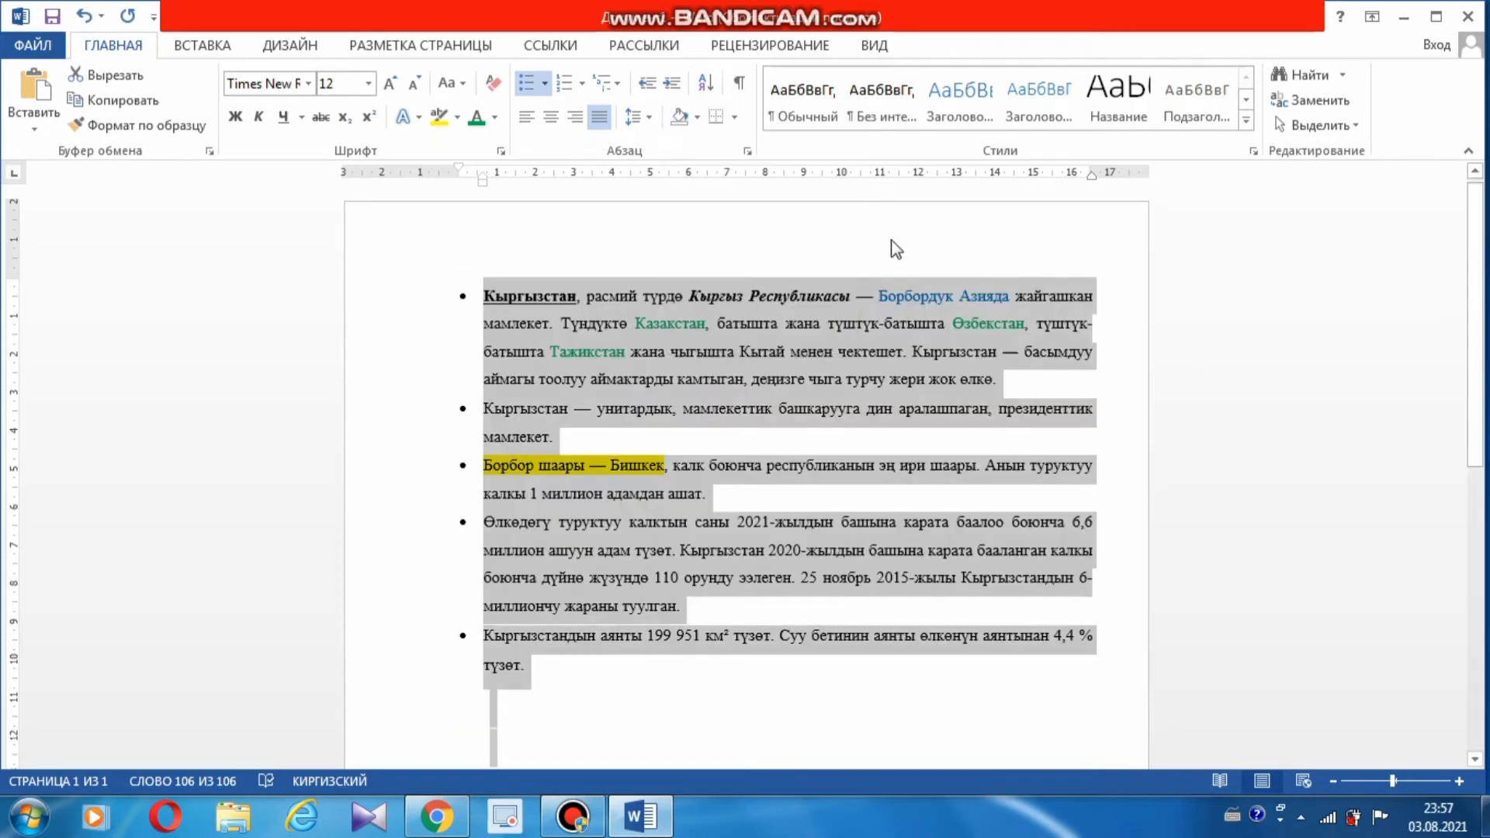
pyautogui.click(735, 118)
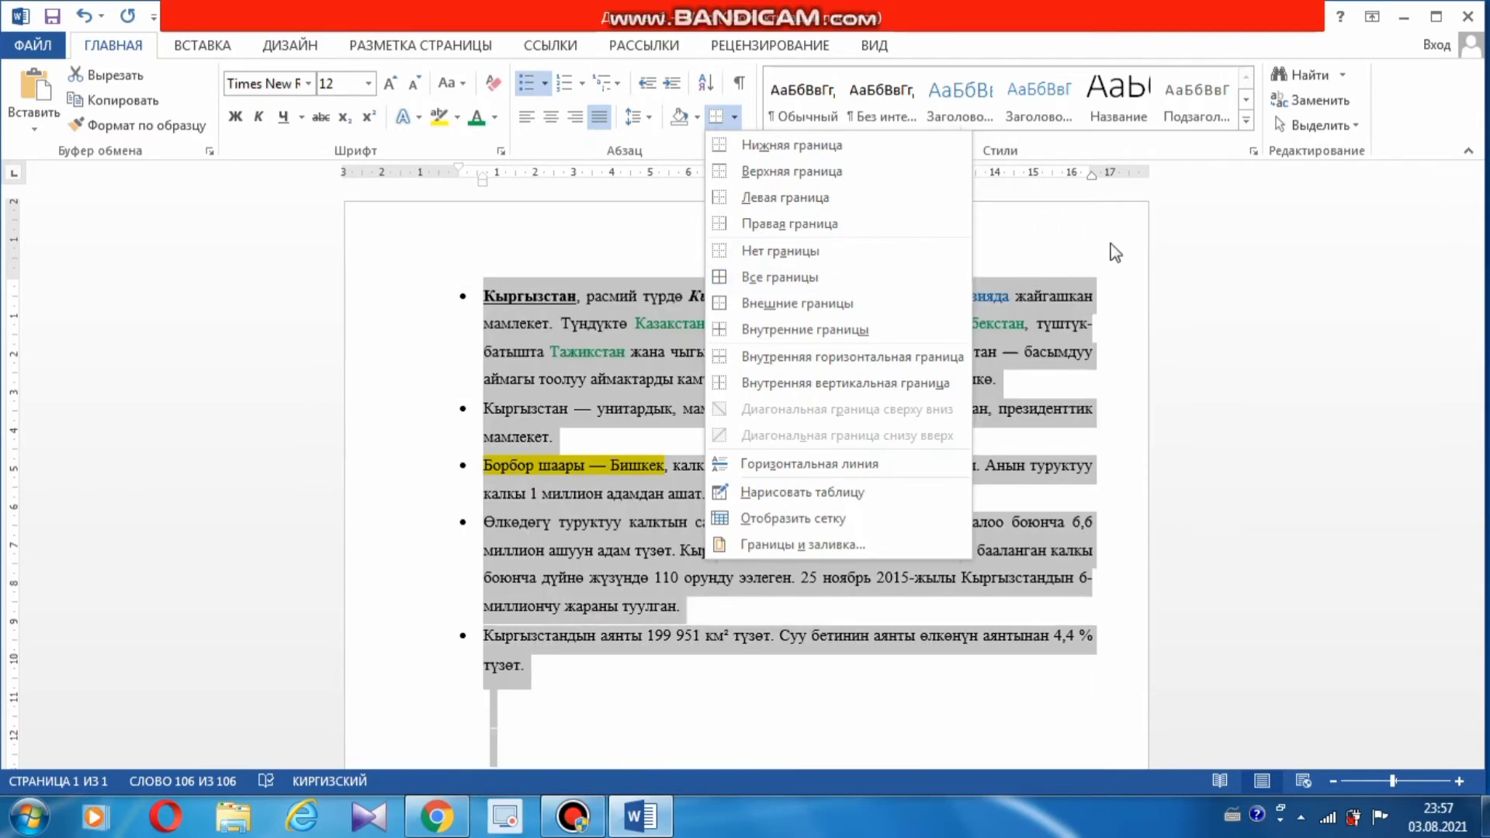
pyautogui.click(1113, 244)
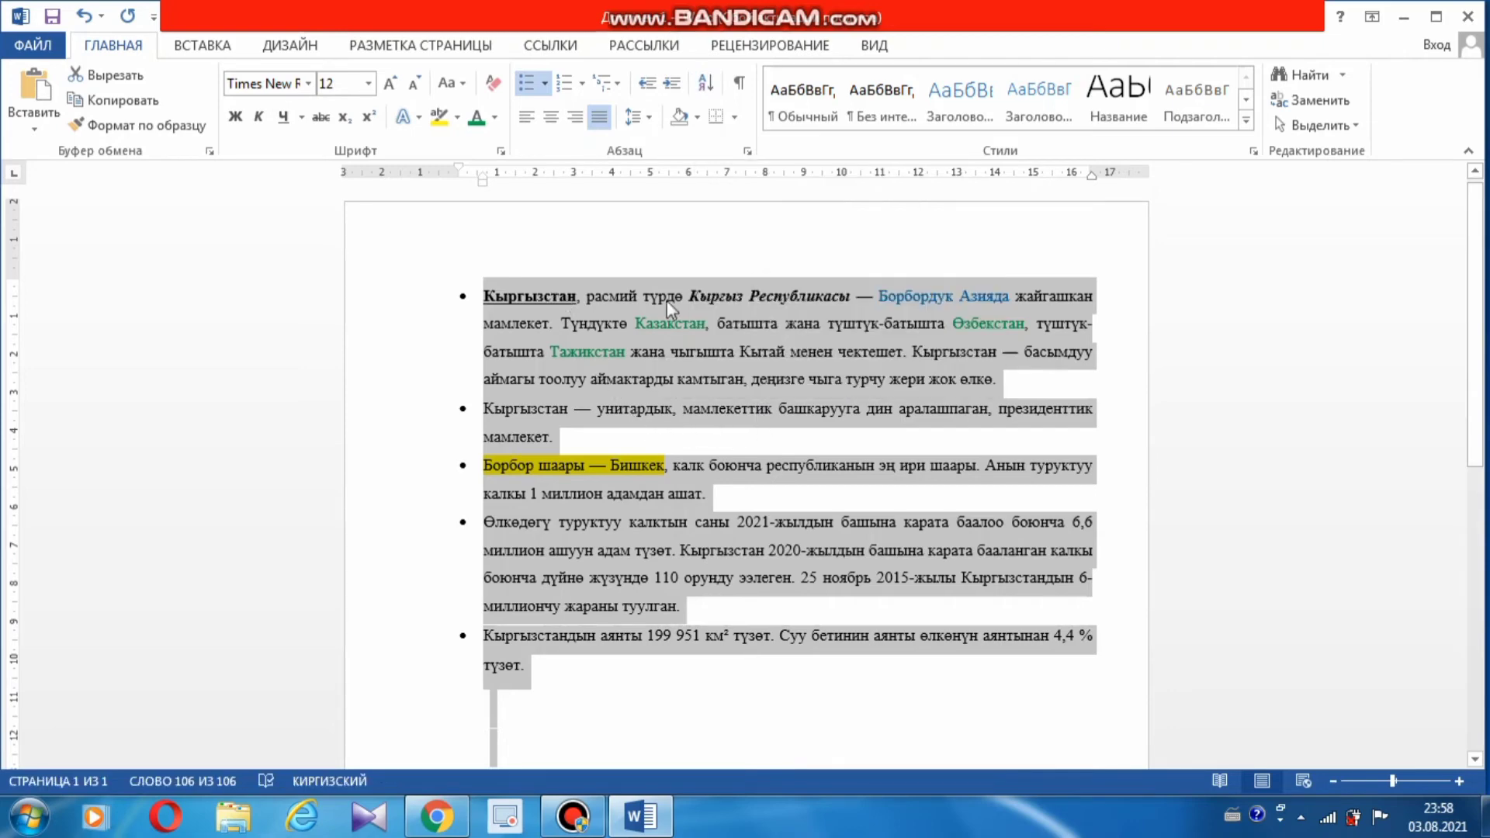
# - Show the hidden formatting marks in the text, and hide them again
pyautogui.click(742, 84)
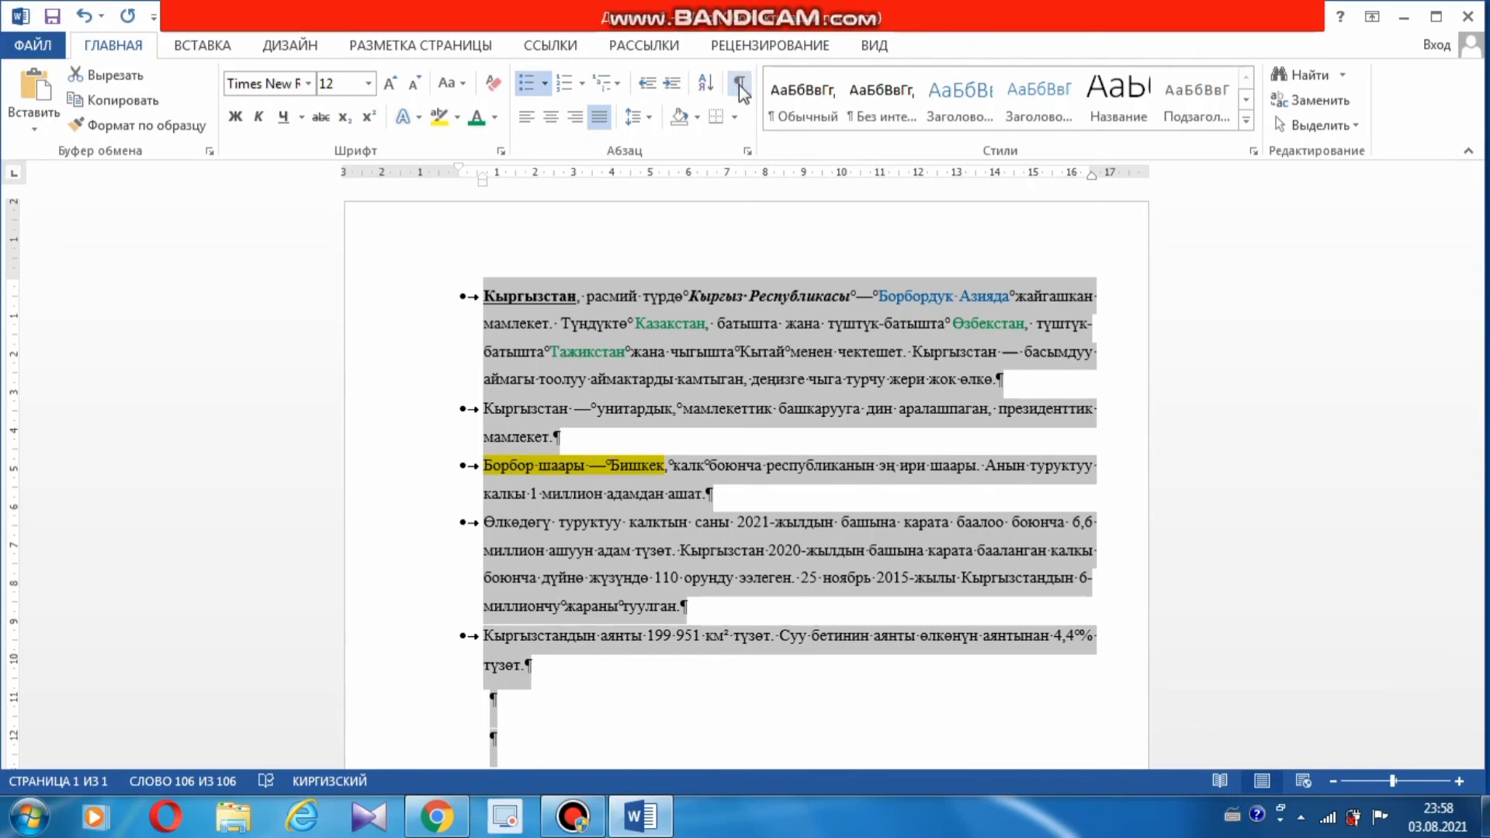
pyautogui.click(739, 86)
pyautogui.click(739, 85)
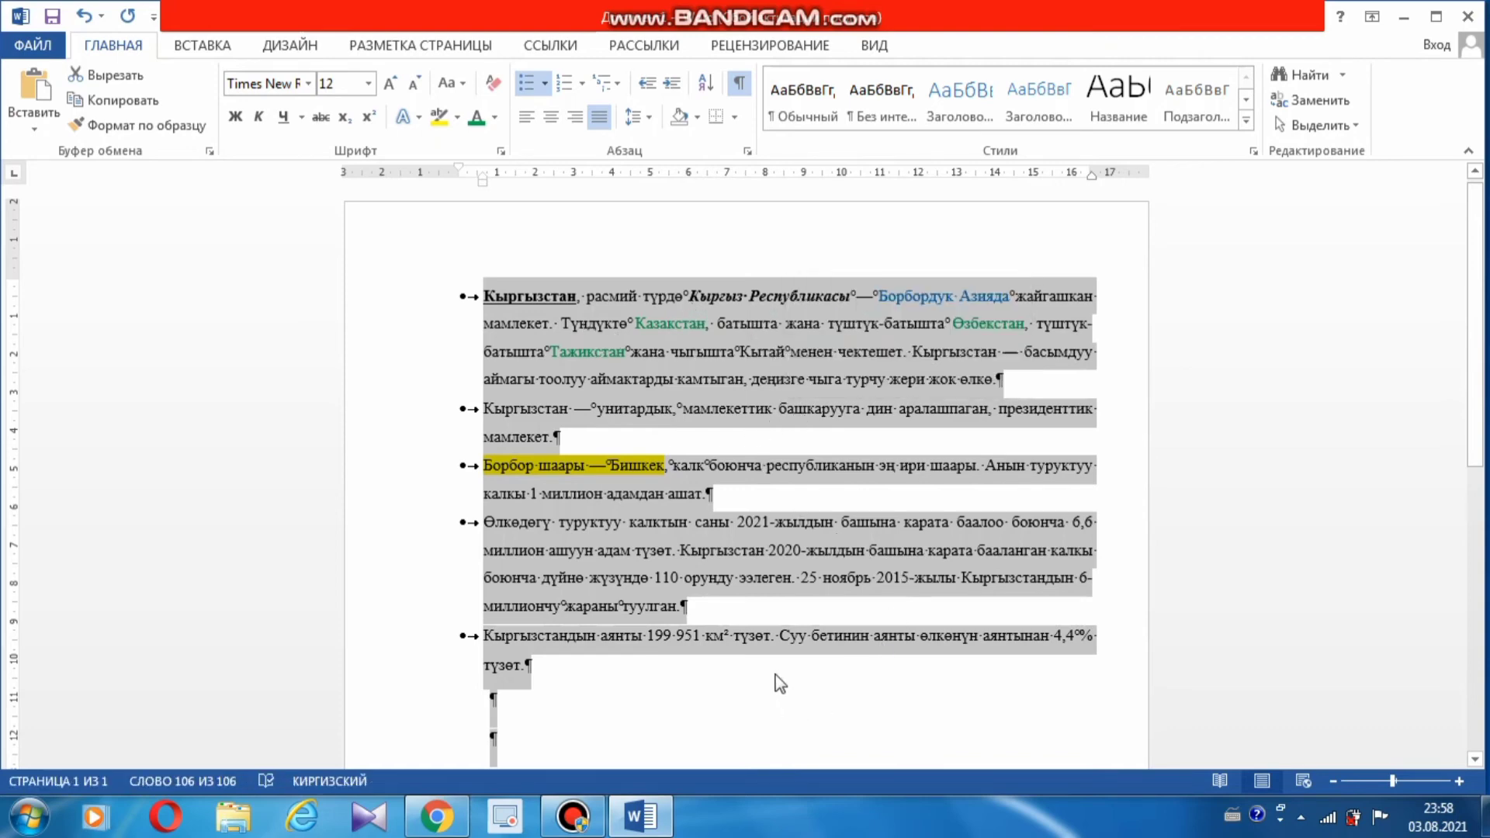
pyautogui.click(740, 85)
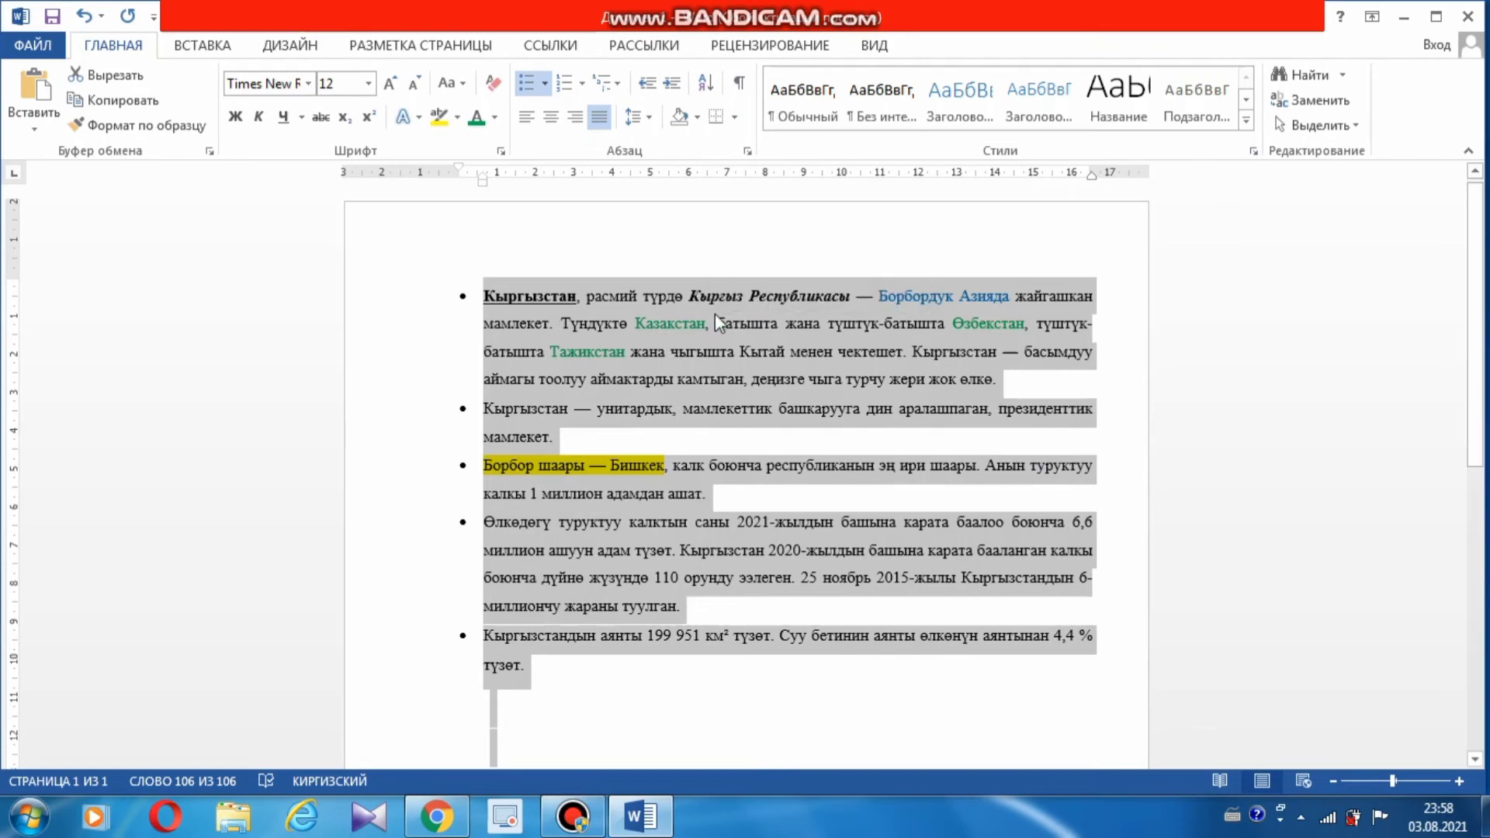
# - Remove the bullets from the selected paragraphs and apply a first-line indent of 0,8 cm
pyautogui.click(747, 152)
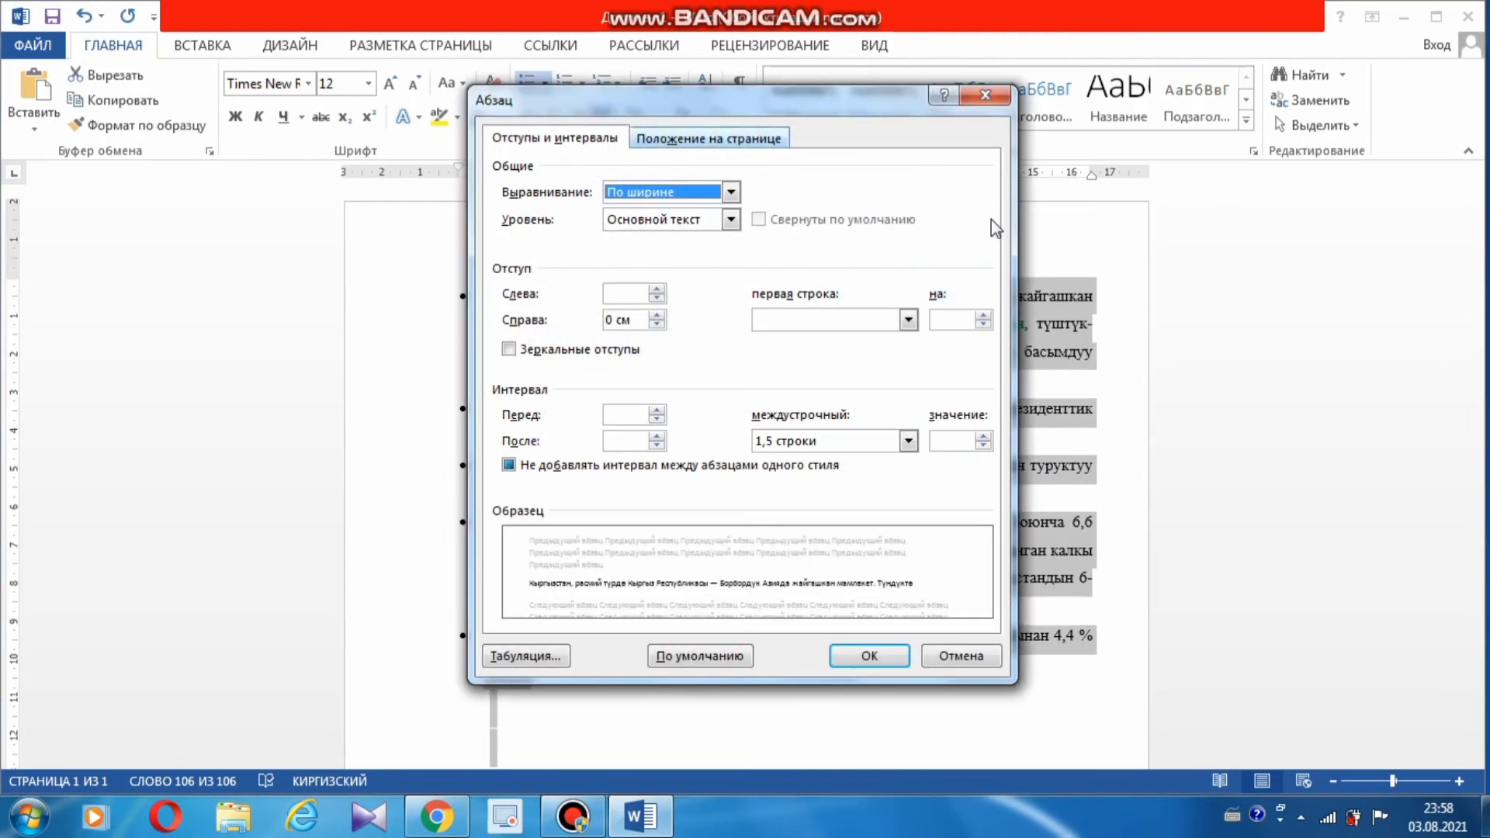
pyautogui.click(985, 94)
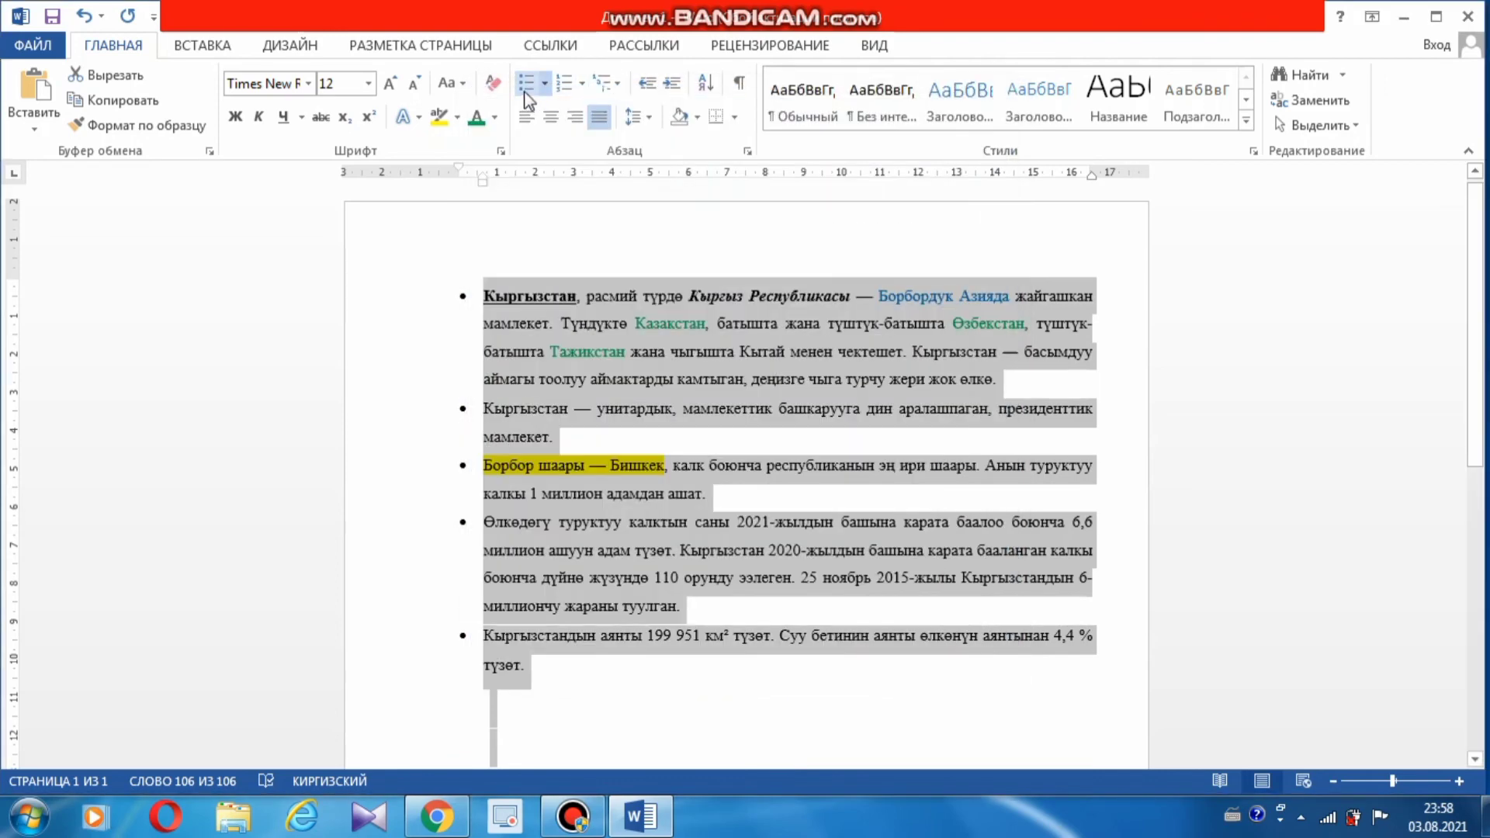
pyautogui.click(524, 92)
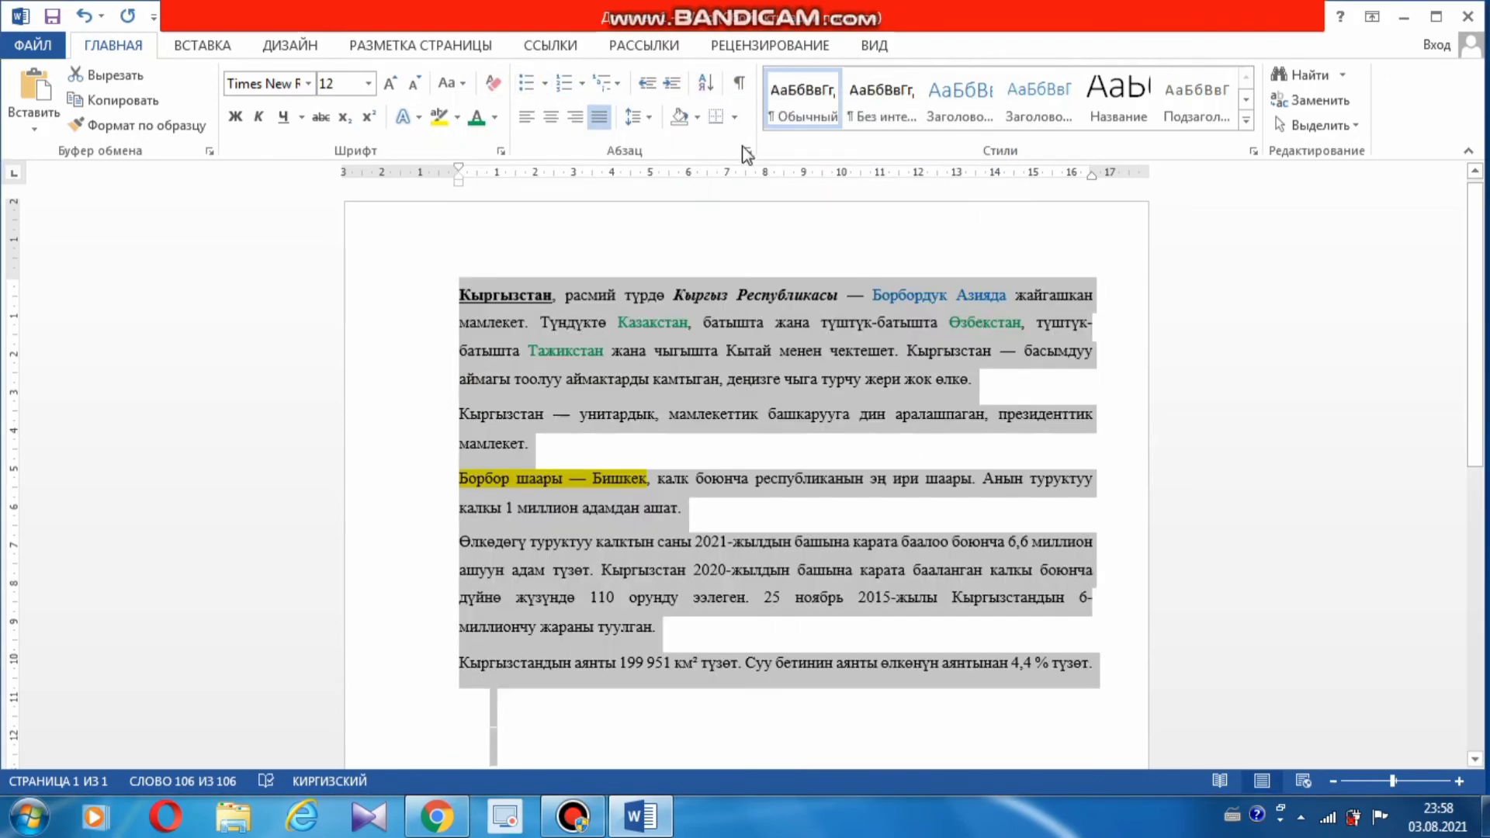
pyautogui.click(747, 152)
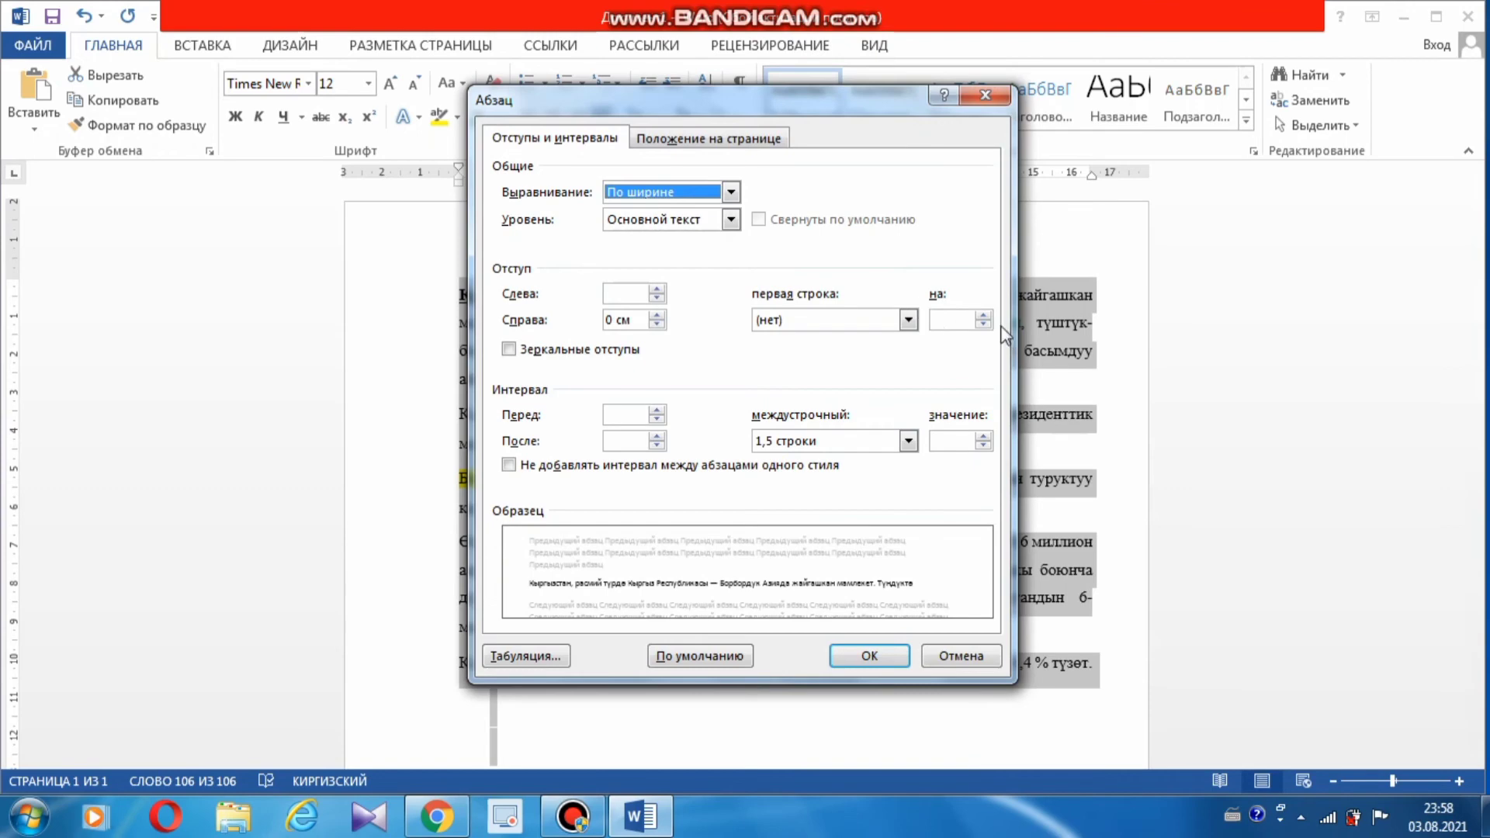
pyautogui.click(984, 315)
pyautogui.click(983, 315)
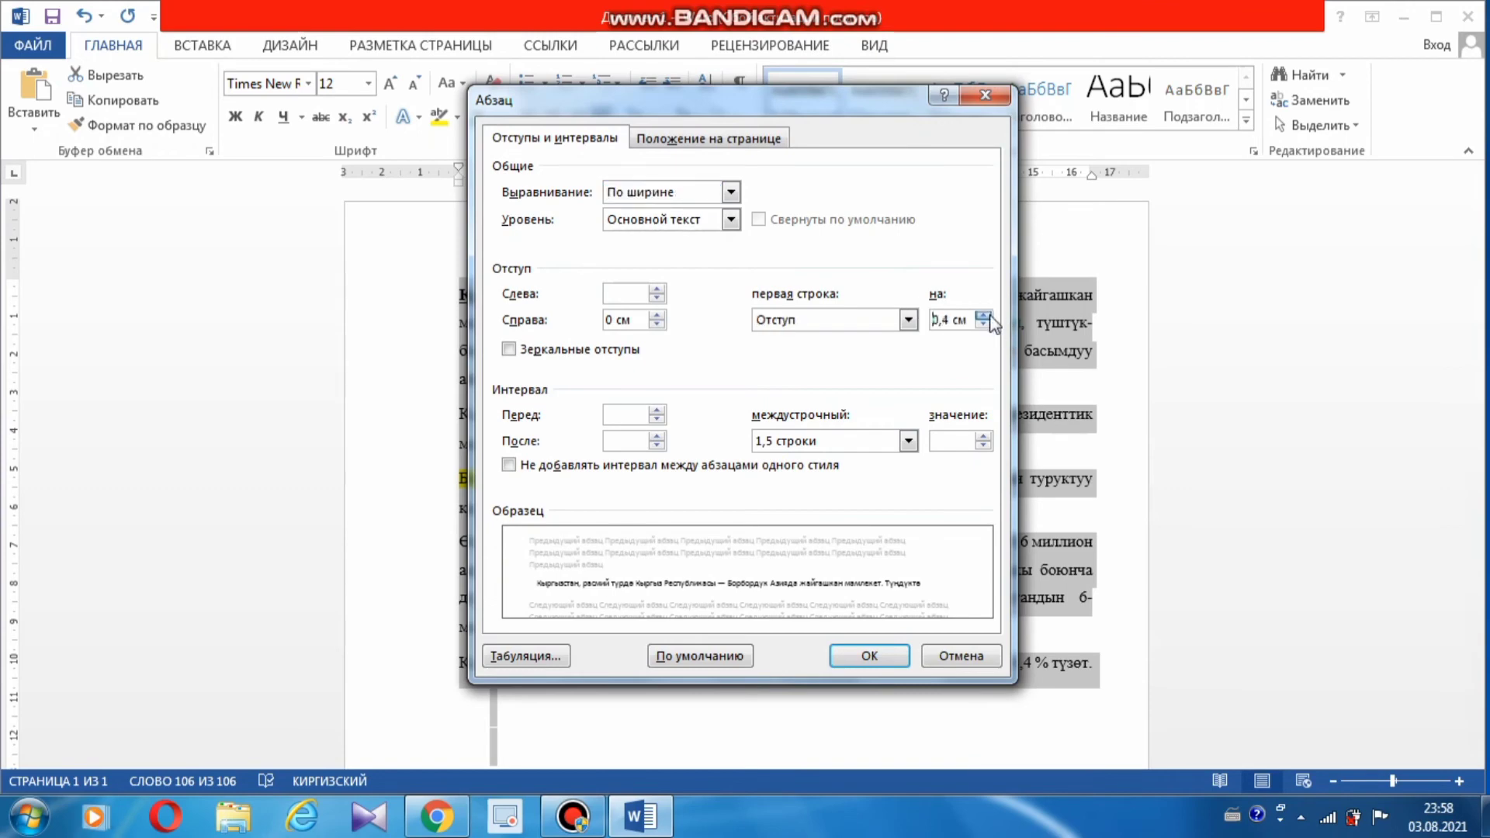
pyautogui.click(983, 315)
pyautogui.click(983, 316)
pyautogui.click(983, 315)
pyautogui.click(983, 316)
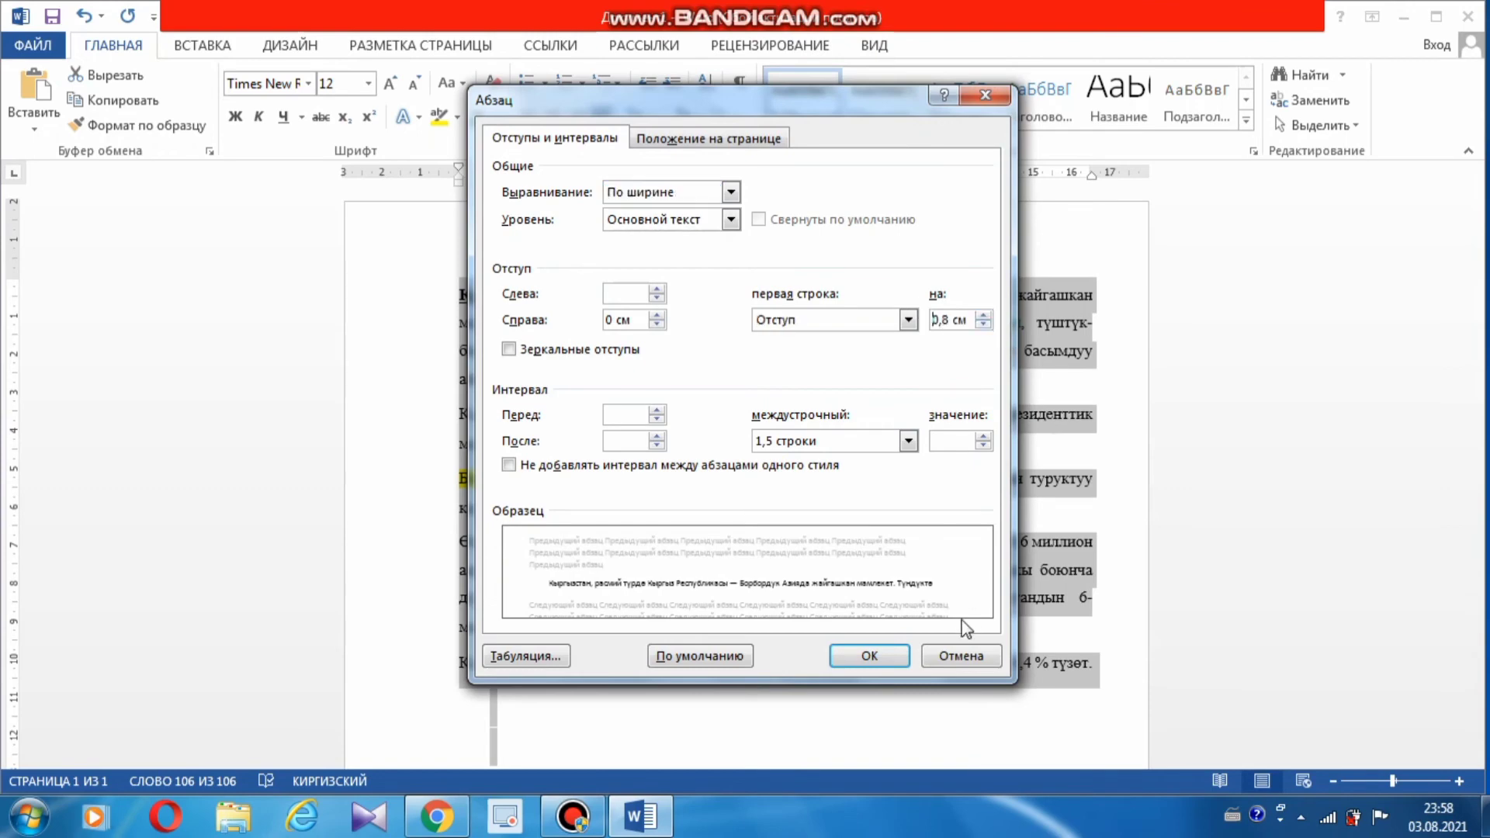
pyautogui.click(867, 658)
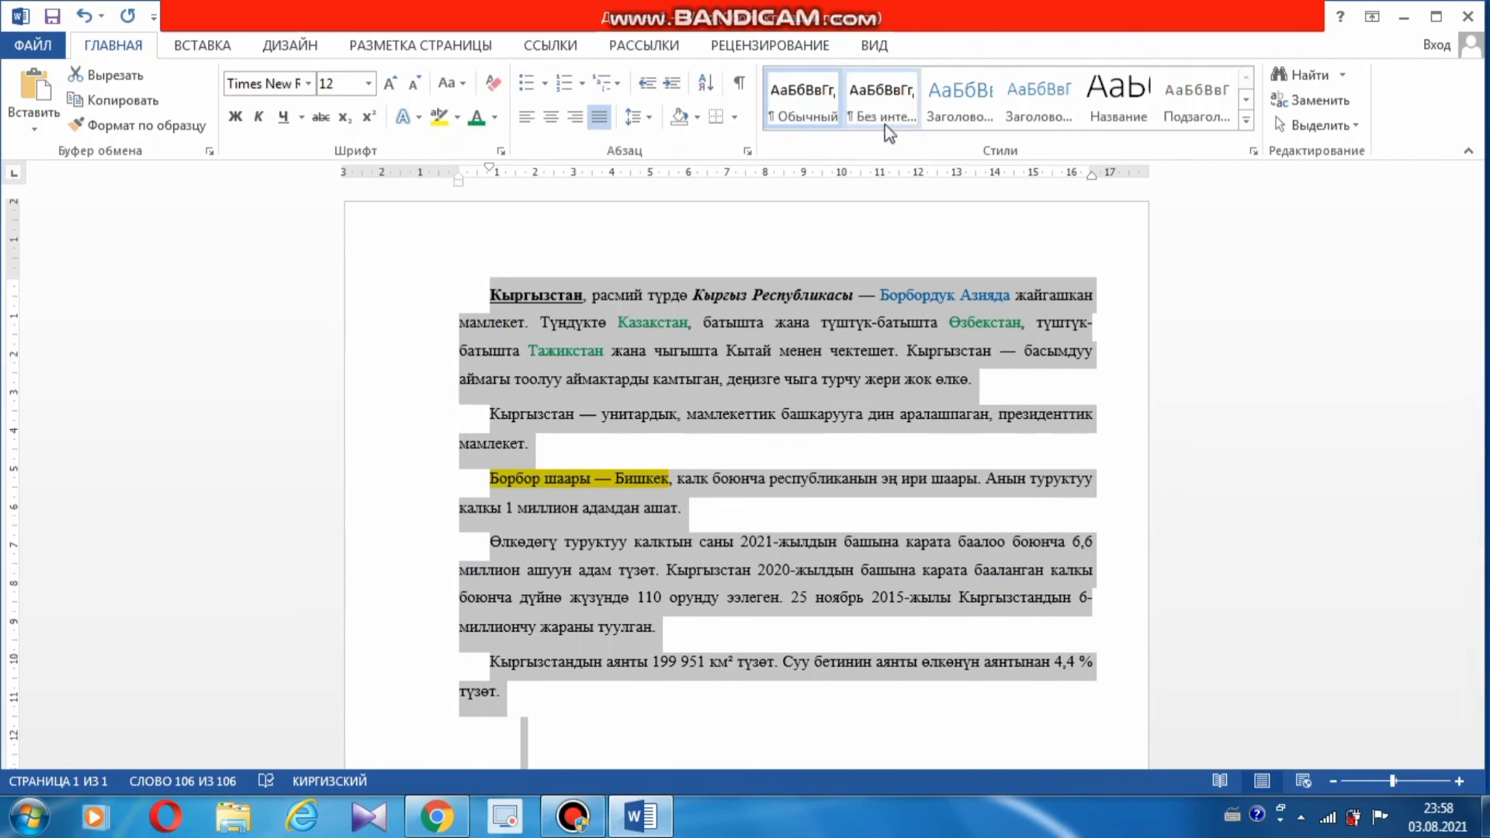
# - View the style gallery and the dialog for creating a new style, and close it without creating one
pyautogui.click(1253, 153)
pyautogui.click(1255, 153)
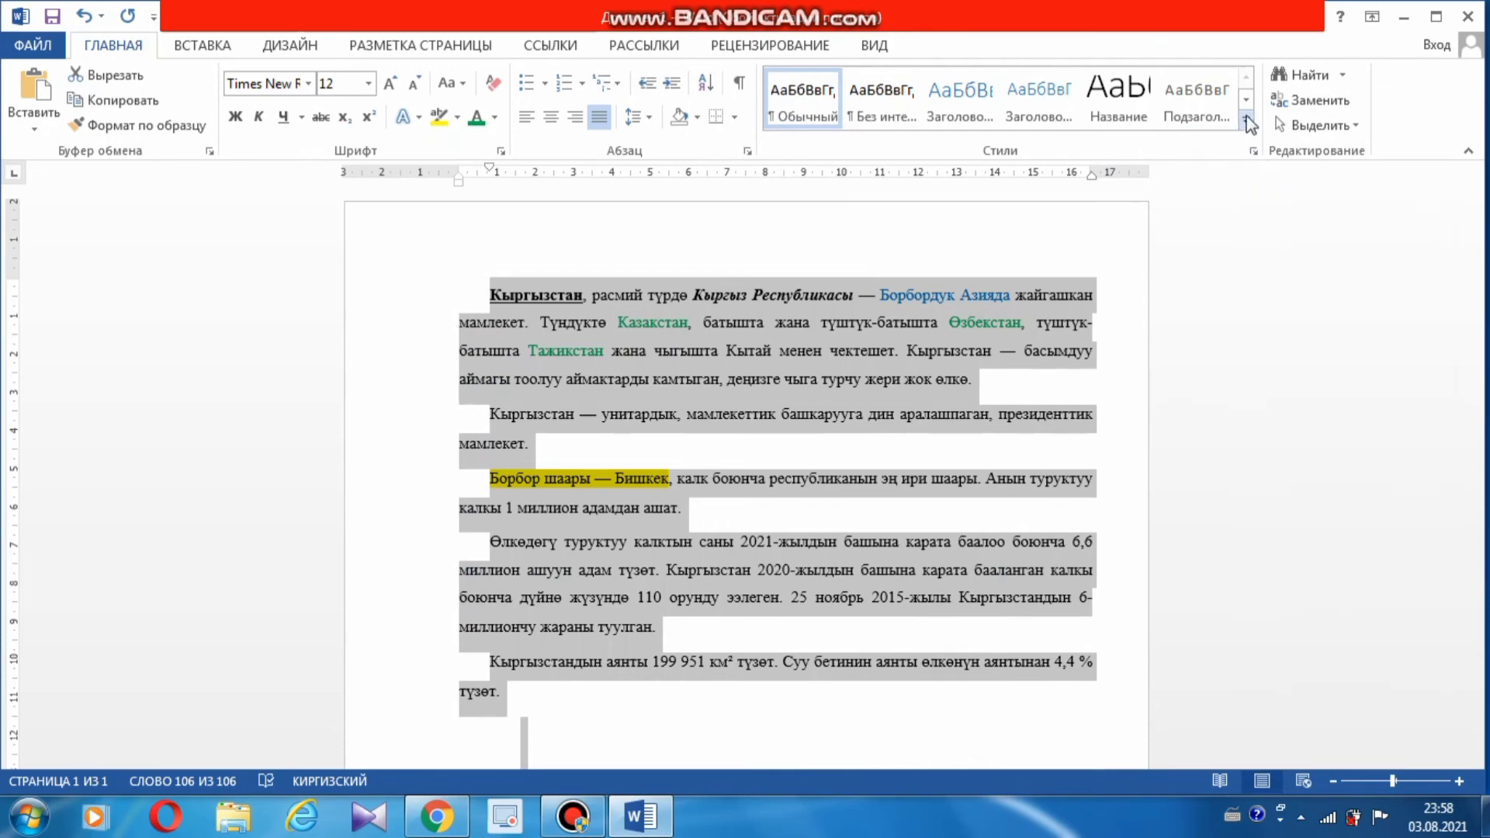
pyautogui.click(1247, 122)
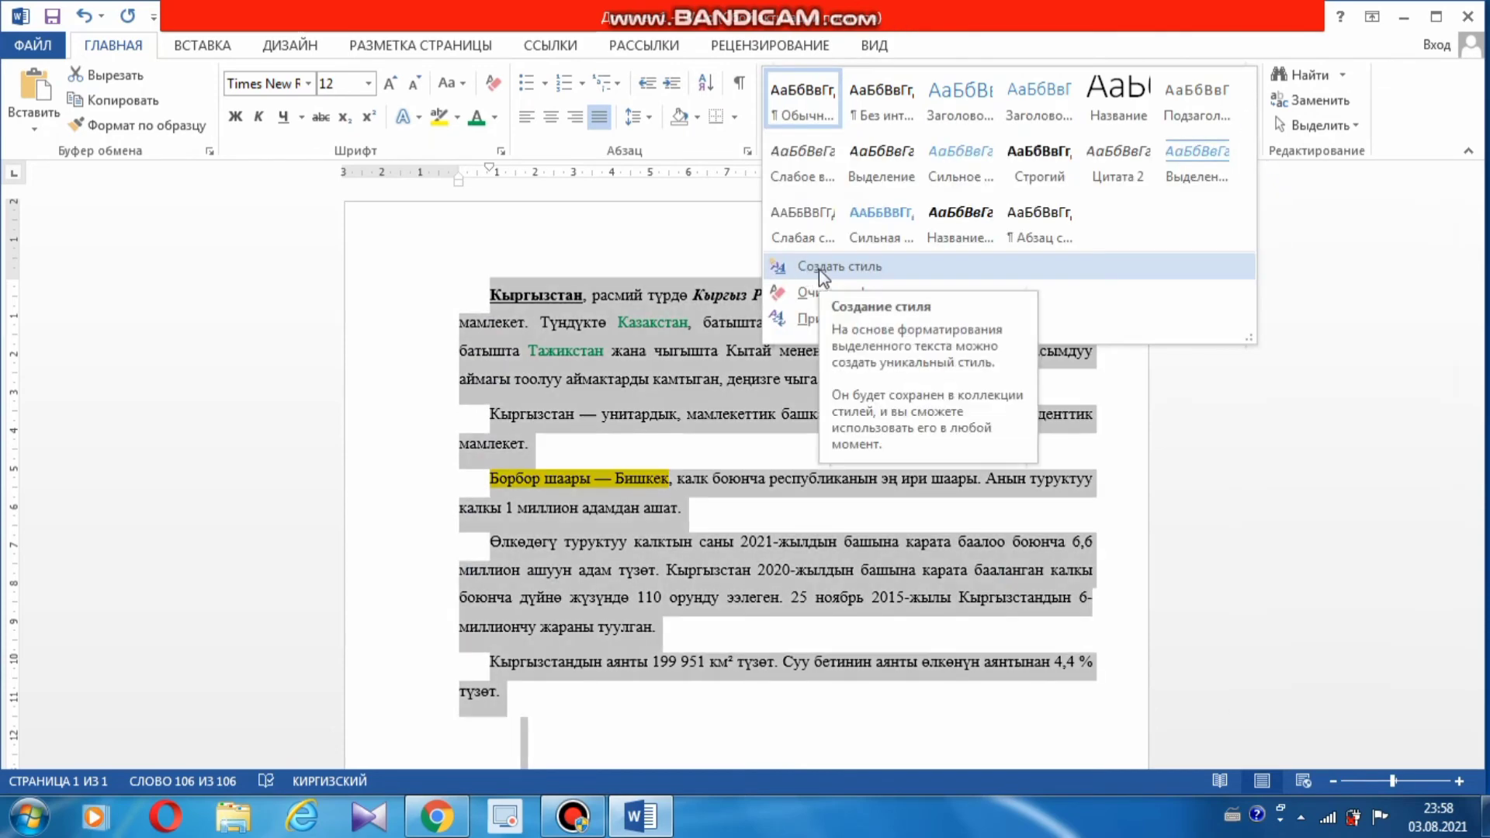
pyautogui.click(819, 268)
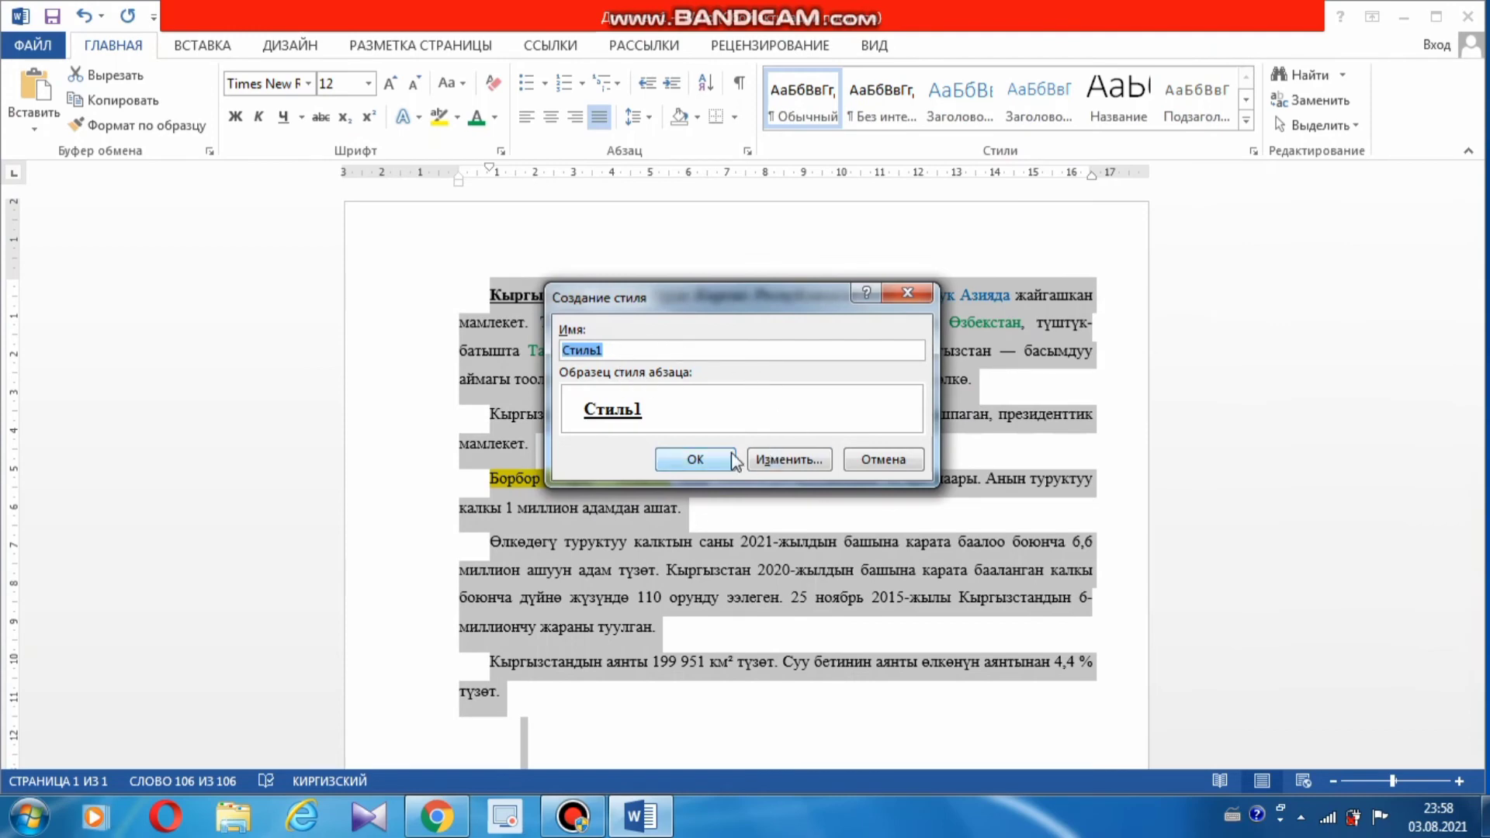
pyautogui.click(908, 294)
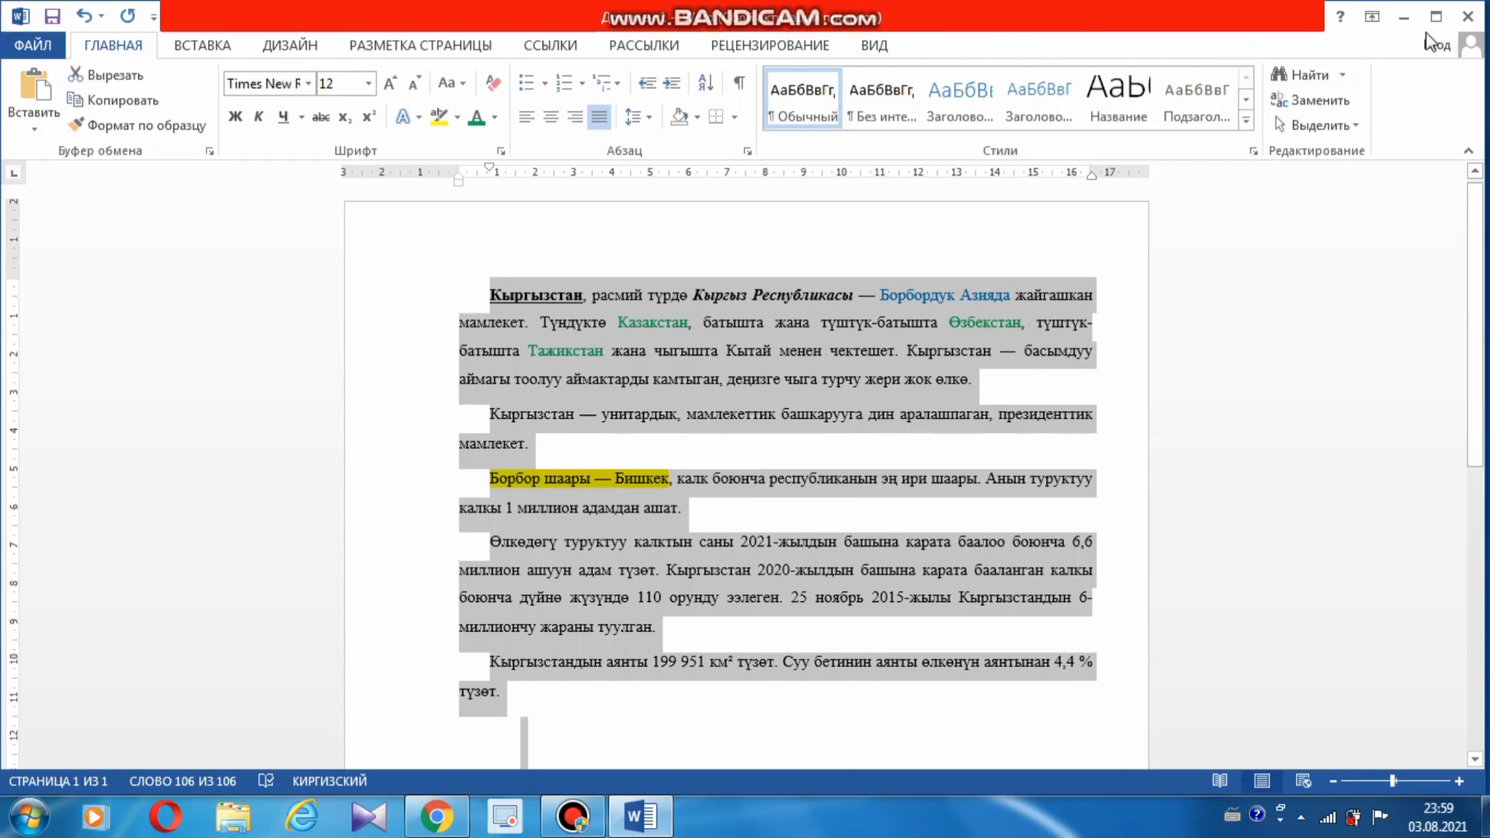
# - Open the document text search and clear the search term filled in from the selection
pyautogui.click(1344, 77)
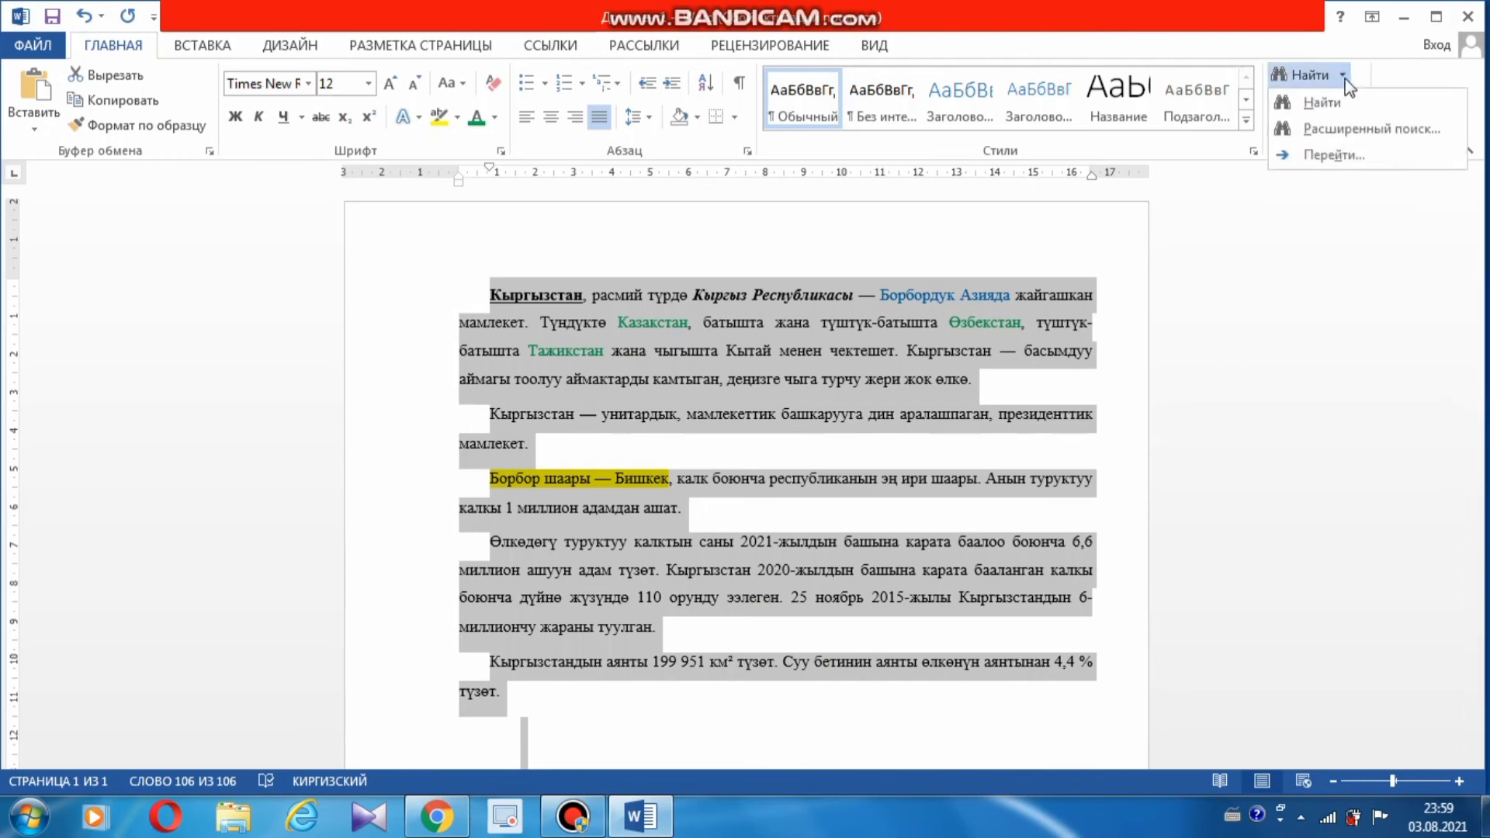
pyautogui.click(1342, 102)
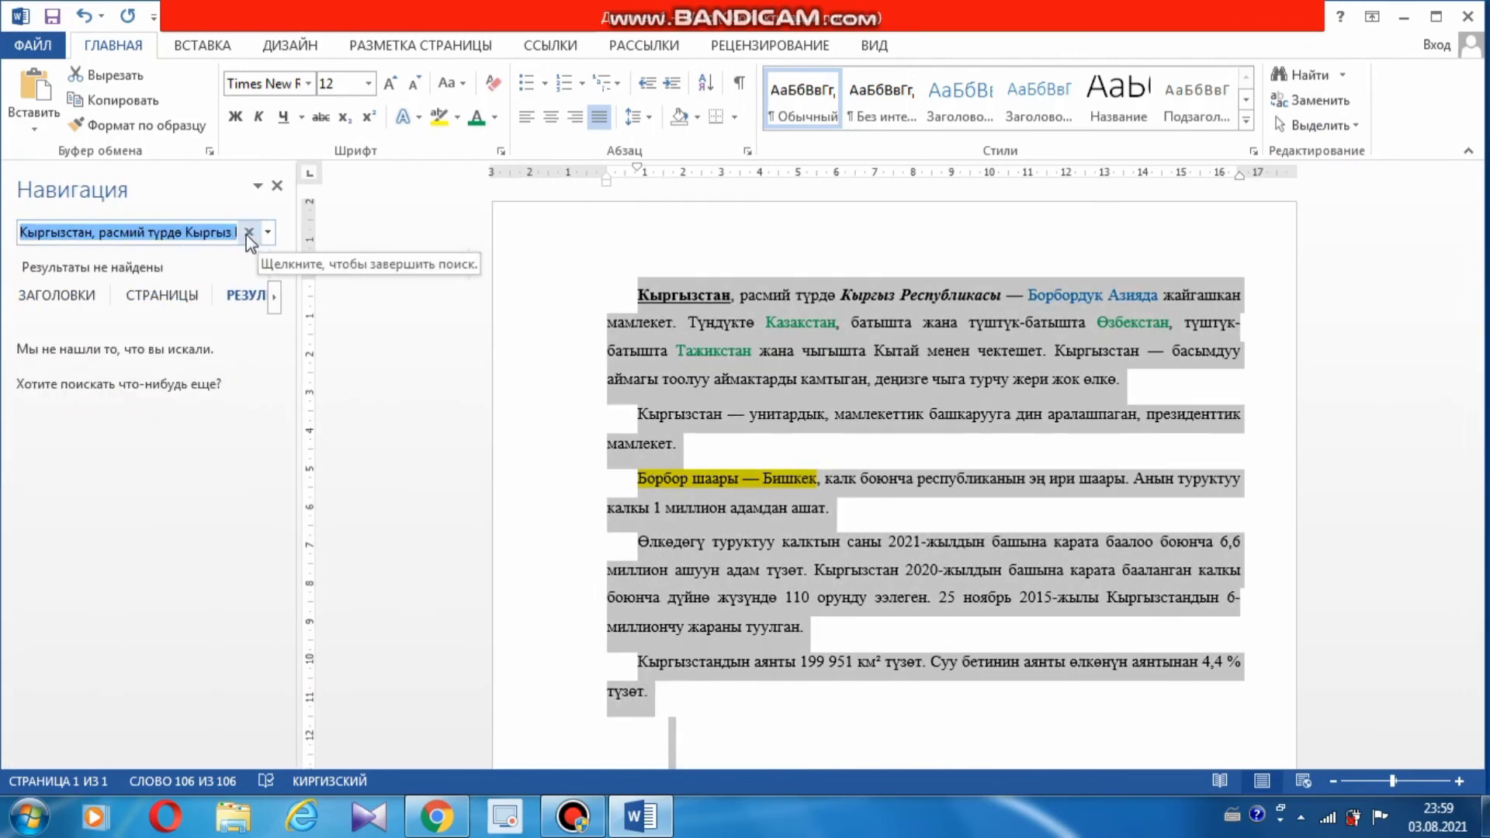
pyautogui.click(249, 233)
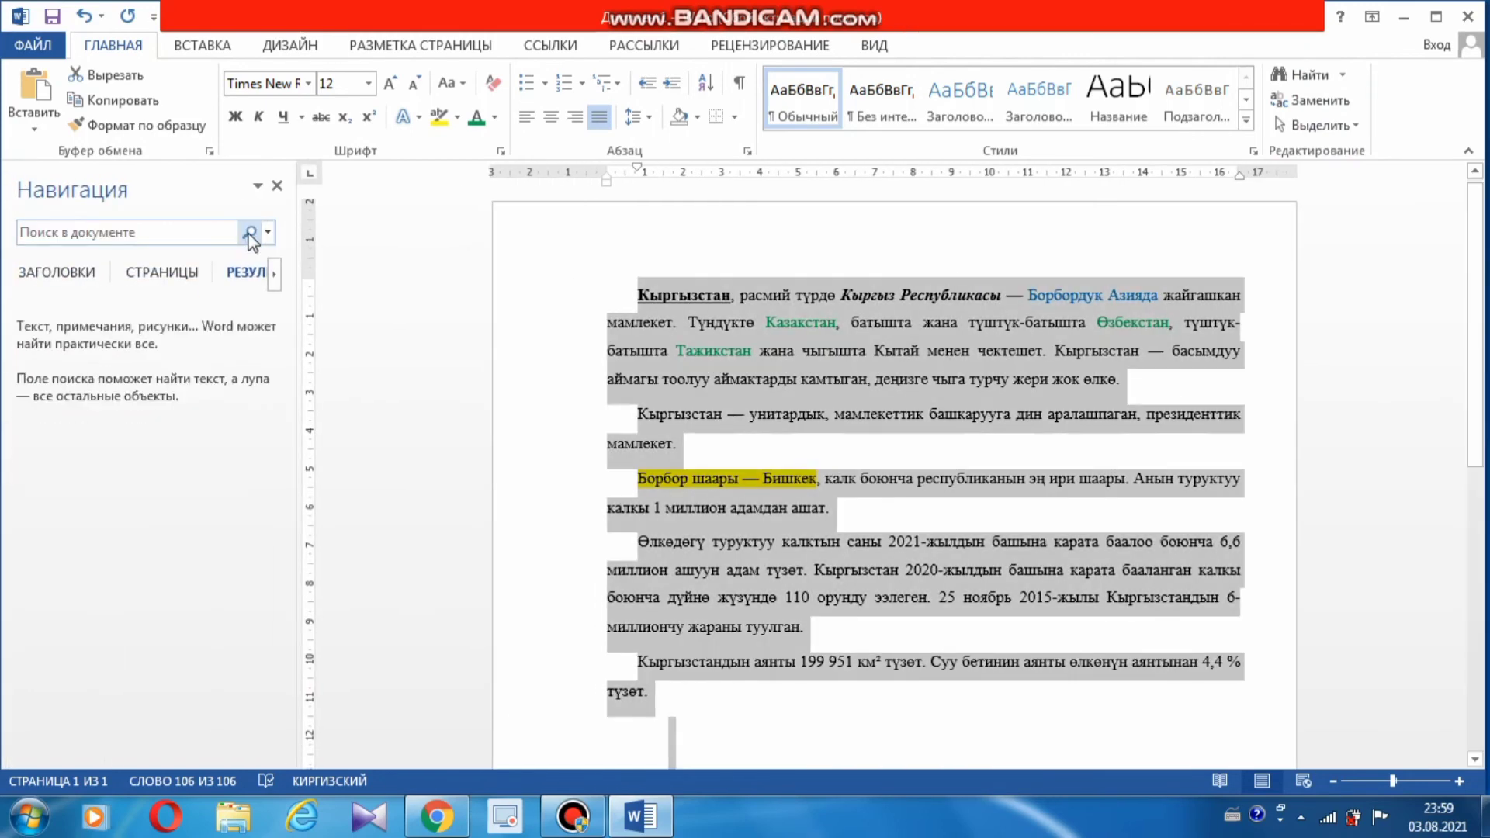
pyautogui.write('Кыр')
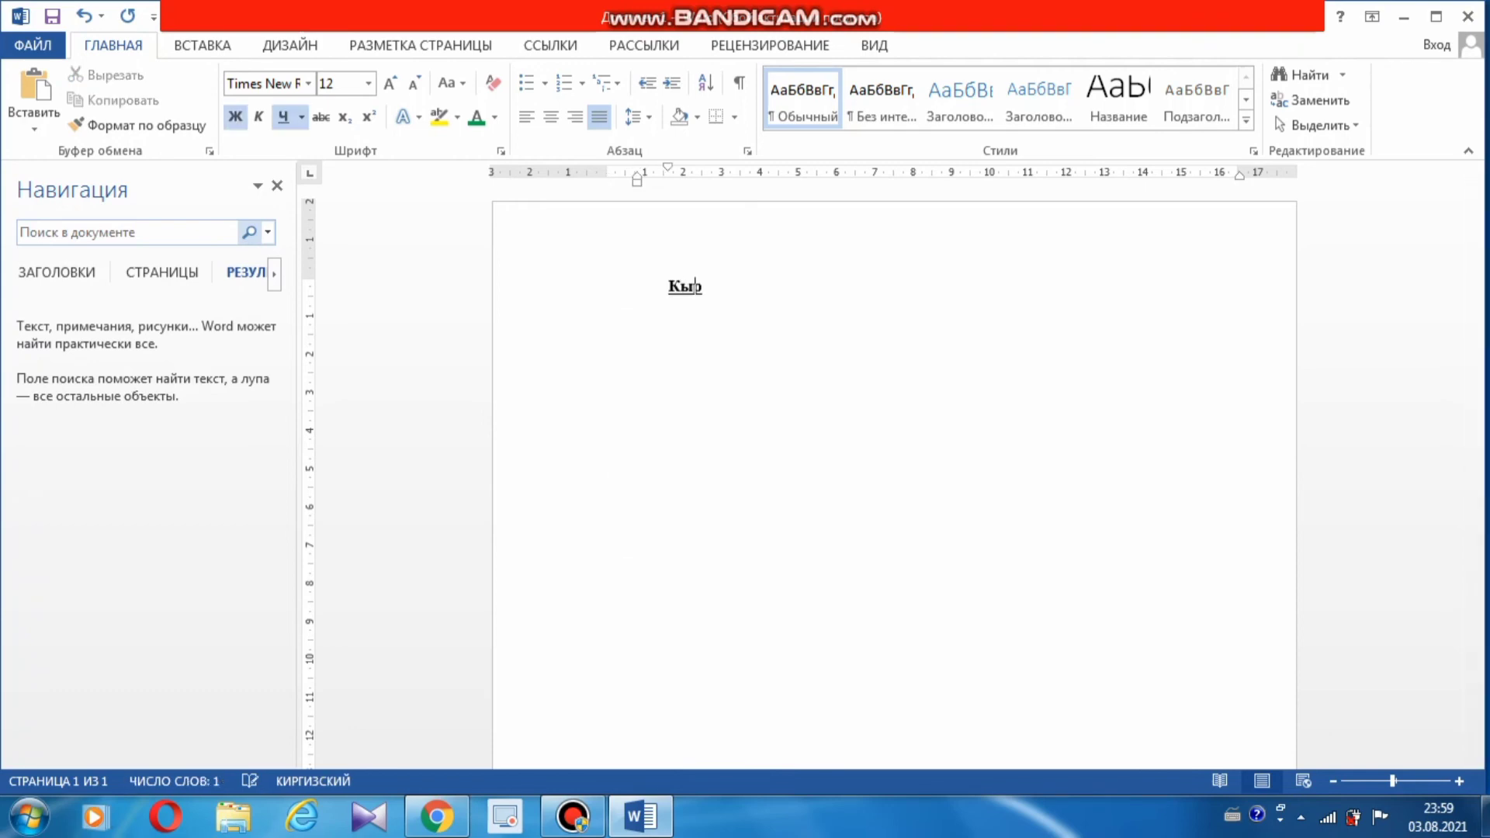
pyautogui.write('гызстандын а')
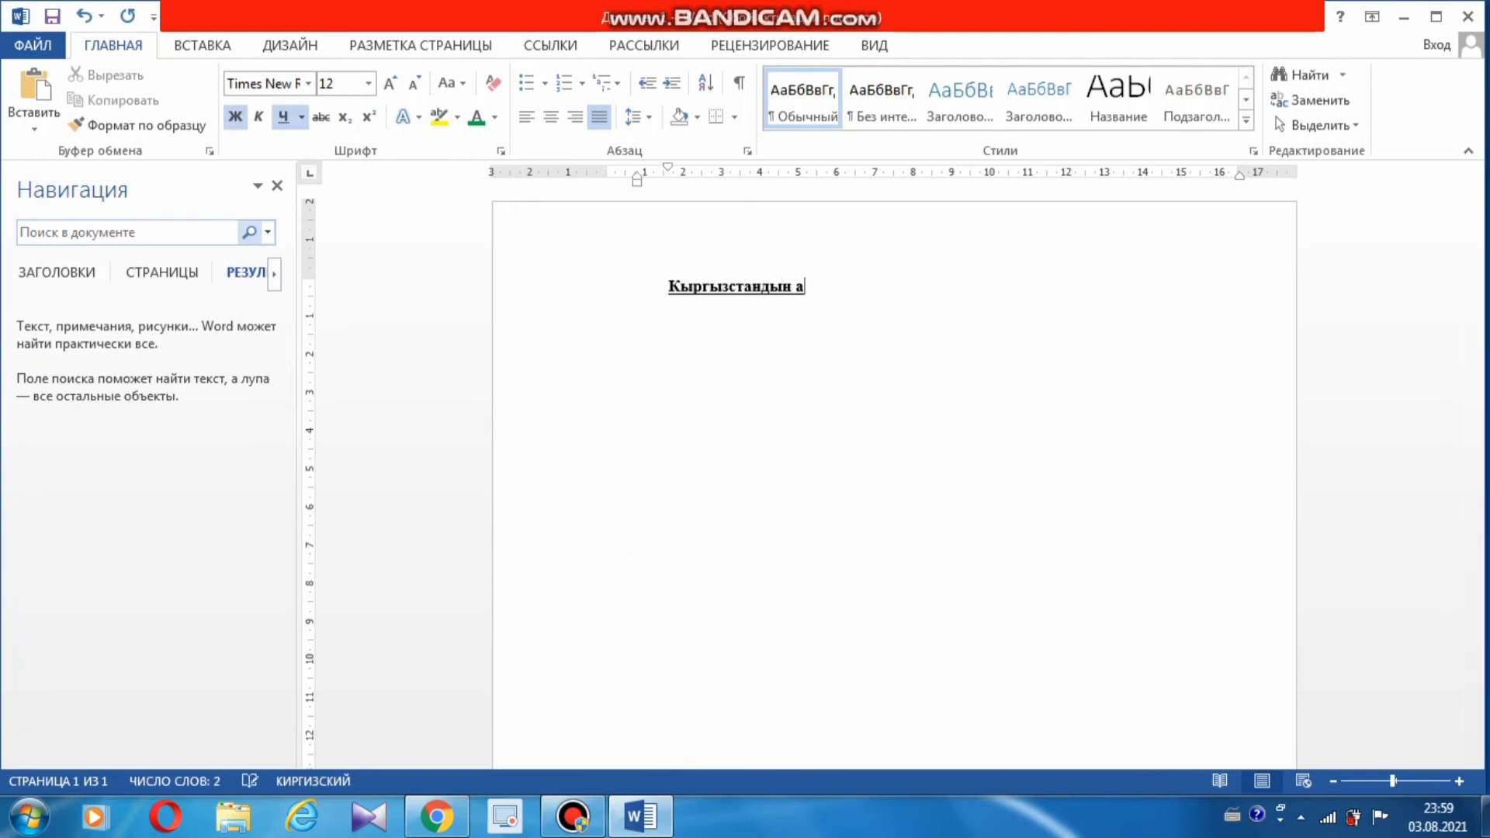
pyautogui.write('янты')
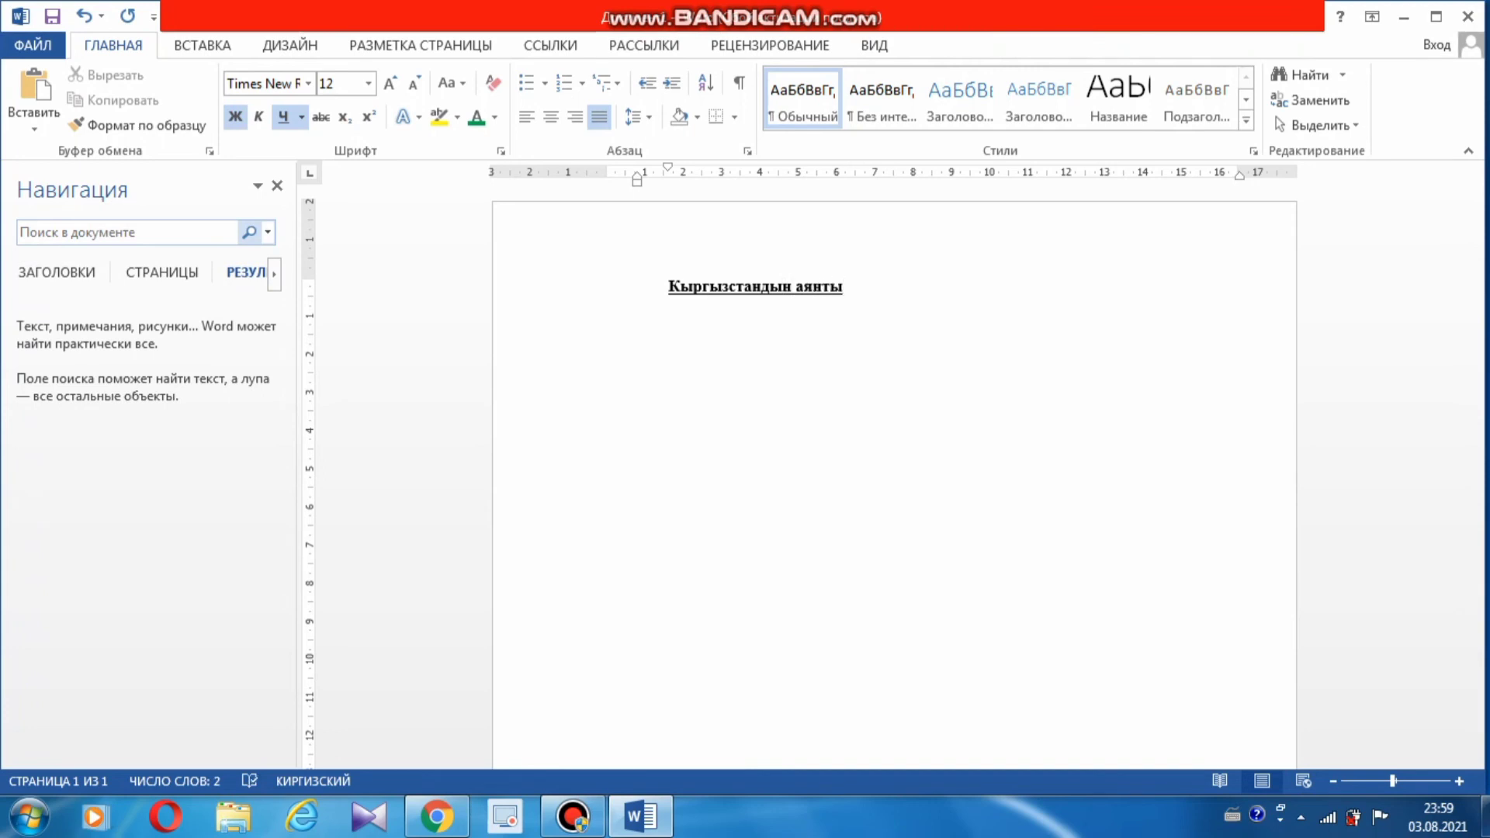
pyautogui.press('BackSpace')
pyautogui.press('BackSpace')
pyautogui.press('BackSpace')
pyautogui.press('BackSpace')
pyautogui.press('BackSpace')
pyautogui.press('BackSpace')
pyautogui.press('BackSpace')
pyautogui.press('BackSpace')
pyautogui.press('BackSpace')
pyautogui.press('BackSpace')
pyautogui.press('BackSpace')
pyautogui.press('BackSpace')
pyautogui.press('BackSpace')
pyautogui.press('BackSpace')
pyautogui.press('BackSpace')
pyautogui.press('BackSpace')
pyautogui.press('BackSpace')
pyautogui.press('BackSpace')
pyautogui.press('BackSpace')
pyautogui.press('BackSpace')
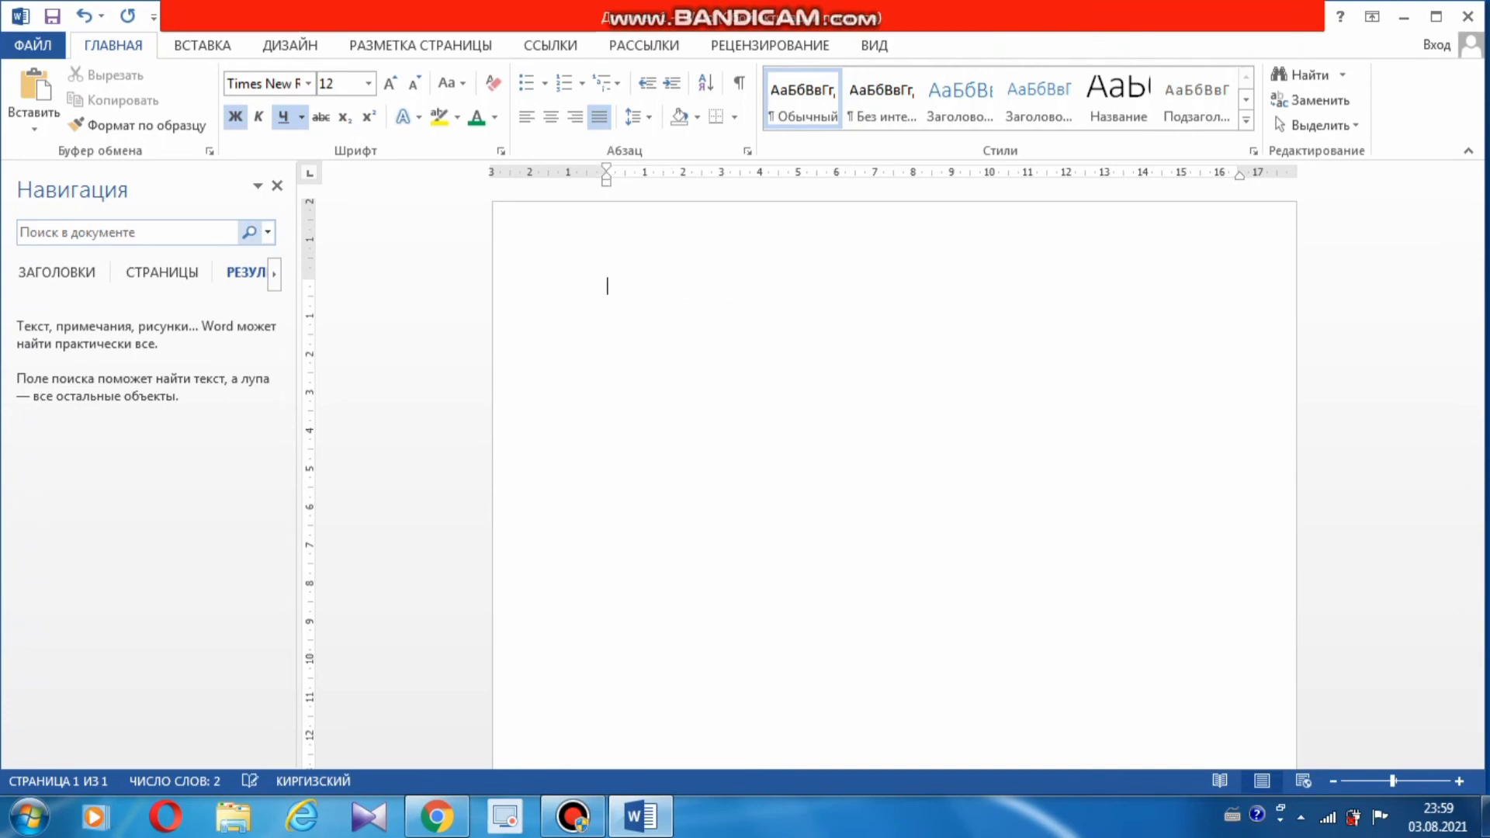
pyautogui.click(85, 15)
pyautogui.click(85, 16)
# - Search the document for "Кыргызстандын аянты", view the match in the text, and close the search
pyautogui.click(87, 228)
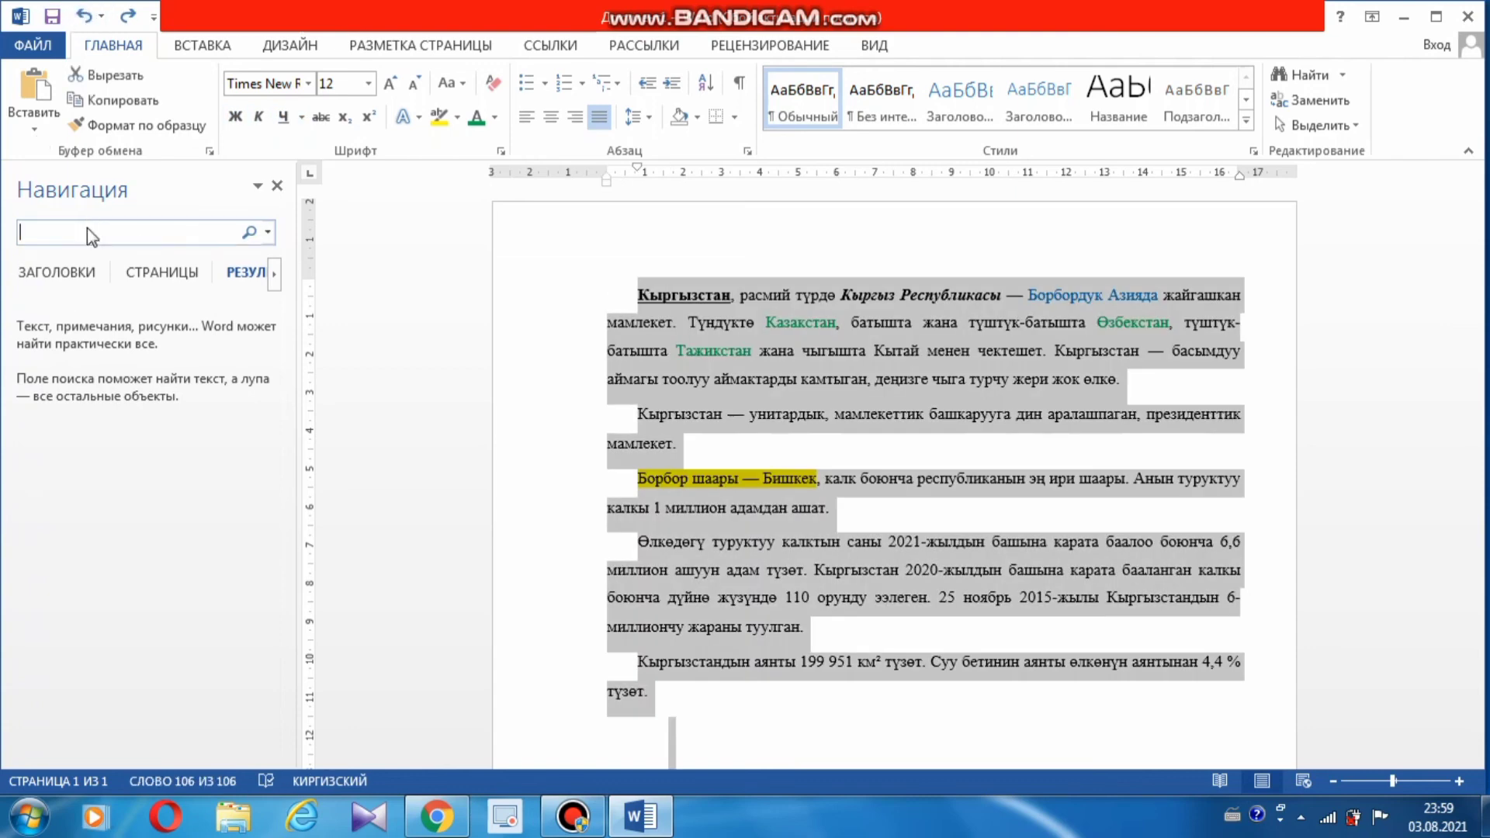
pyautogui.write('Кыр')
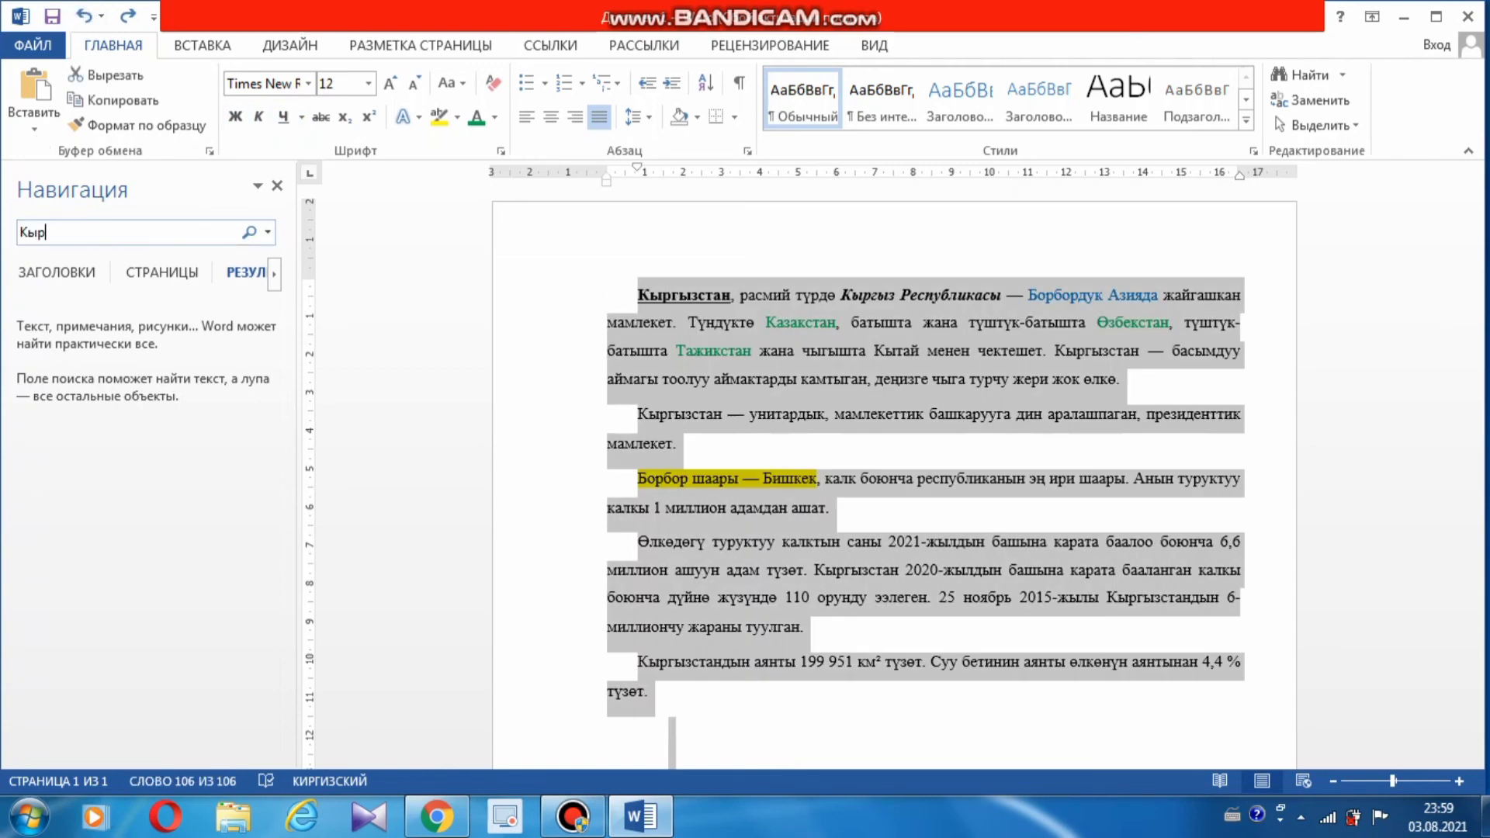
pyautogui.write('гызстан')
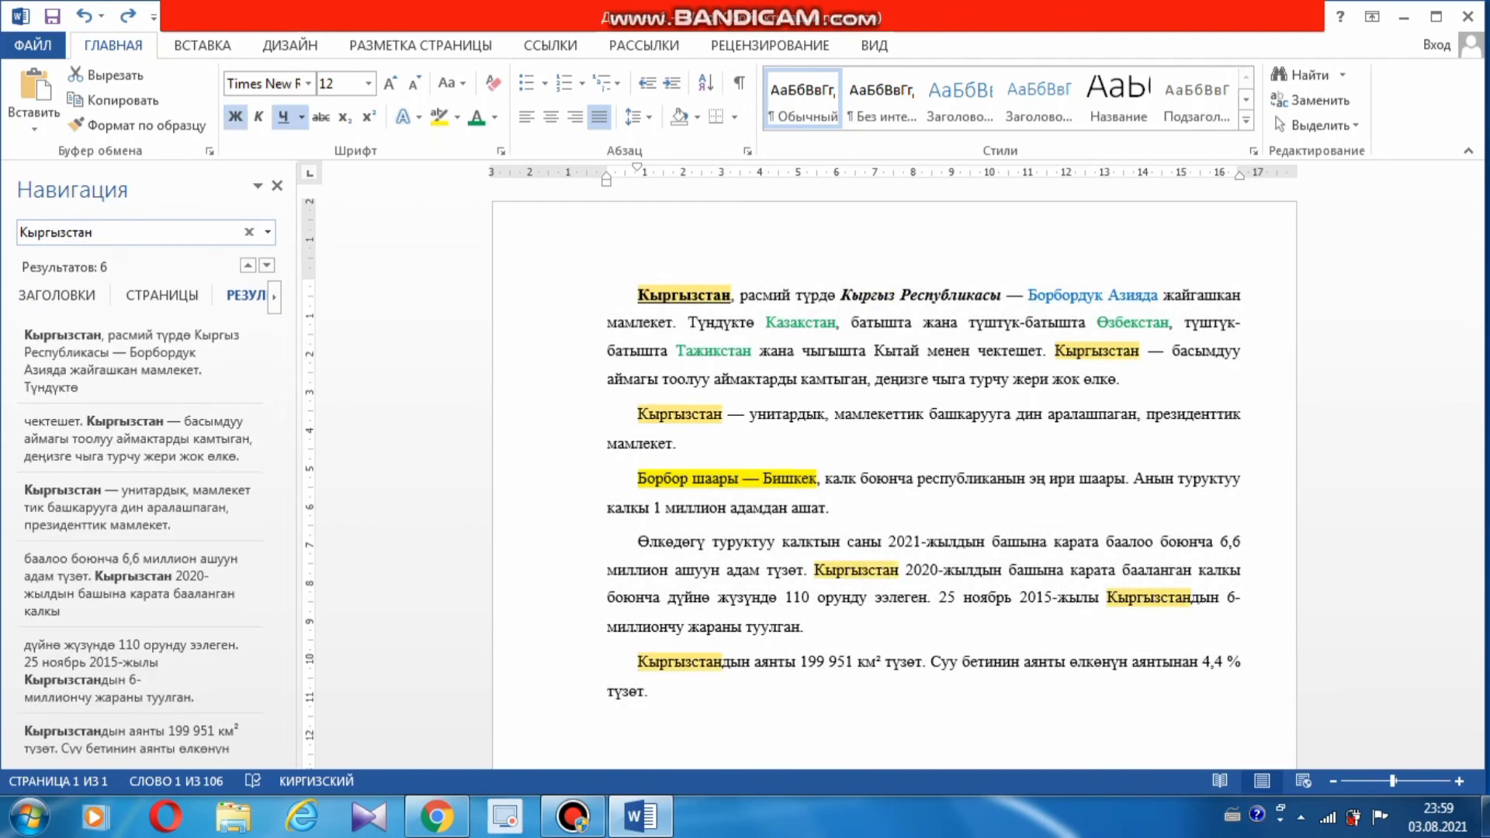
pyautogui.write('дын а')
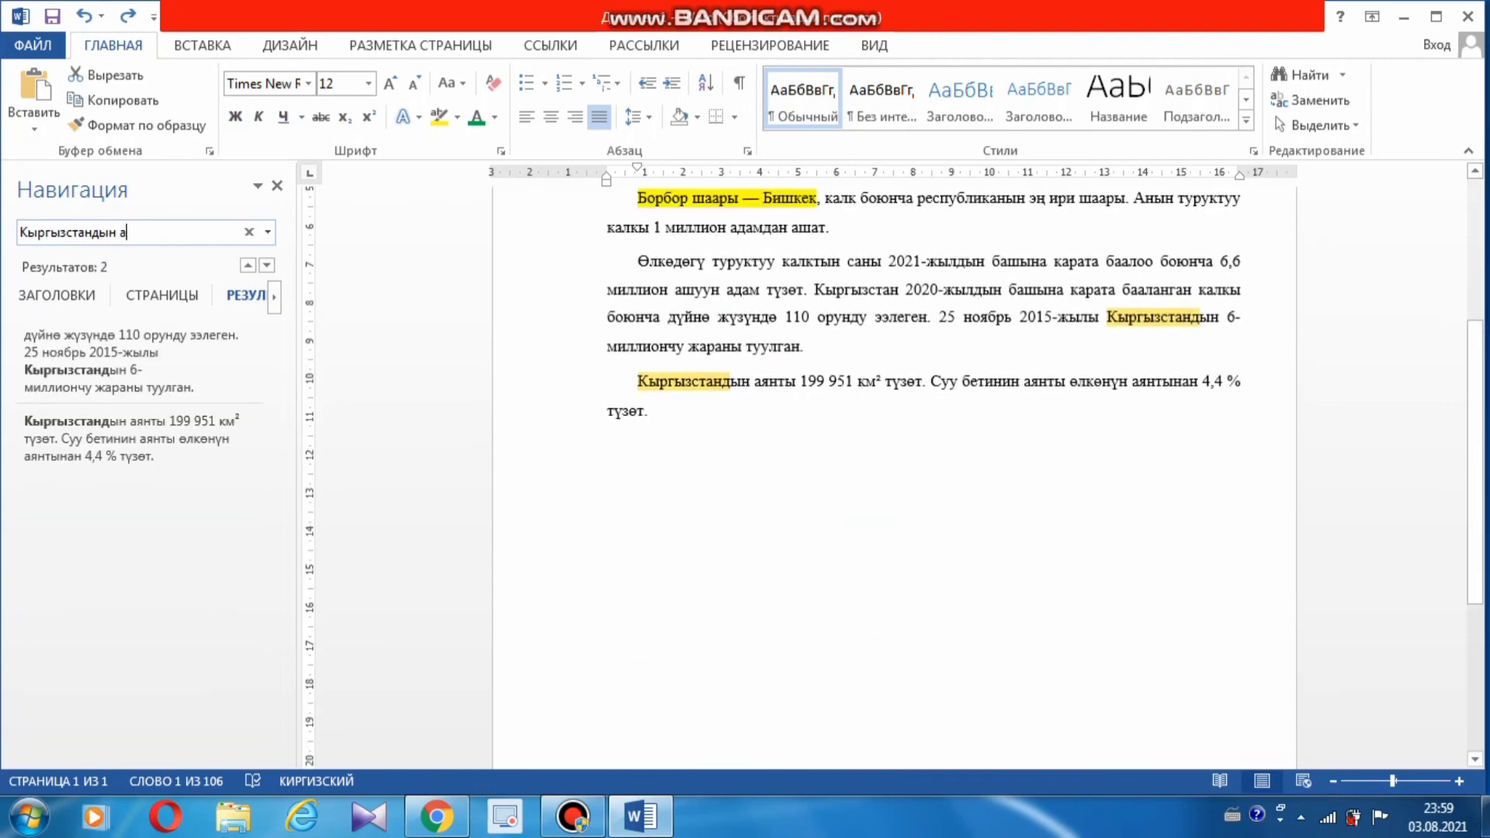
pyautogui.write('янты')
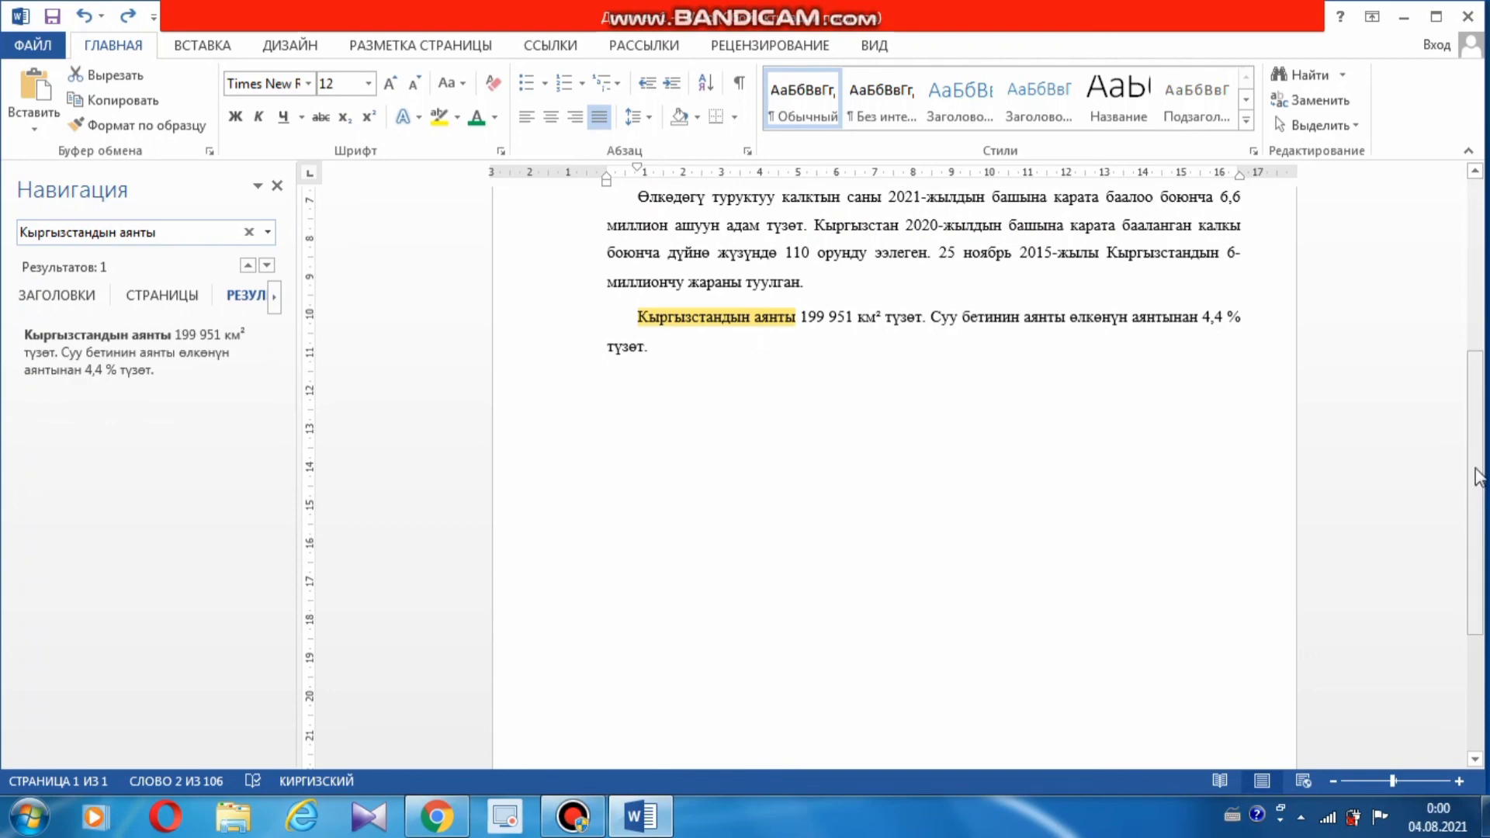
pyautogui.scroll(5, 773, 456)
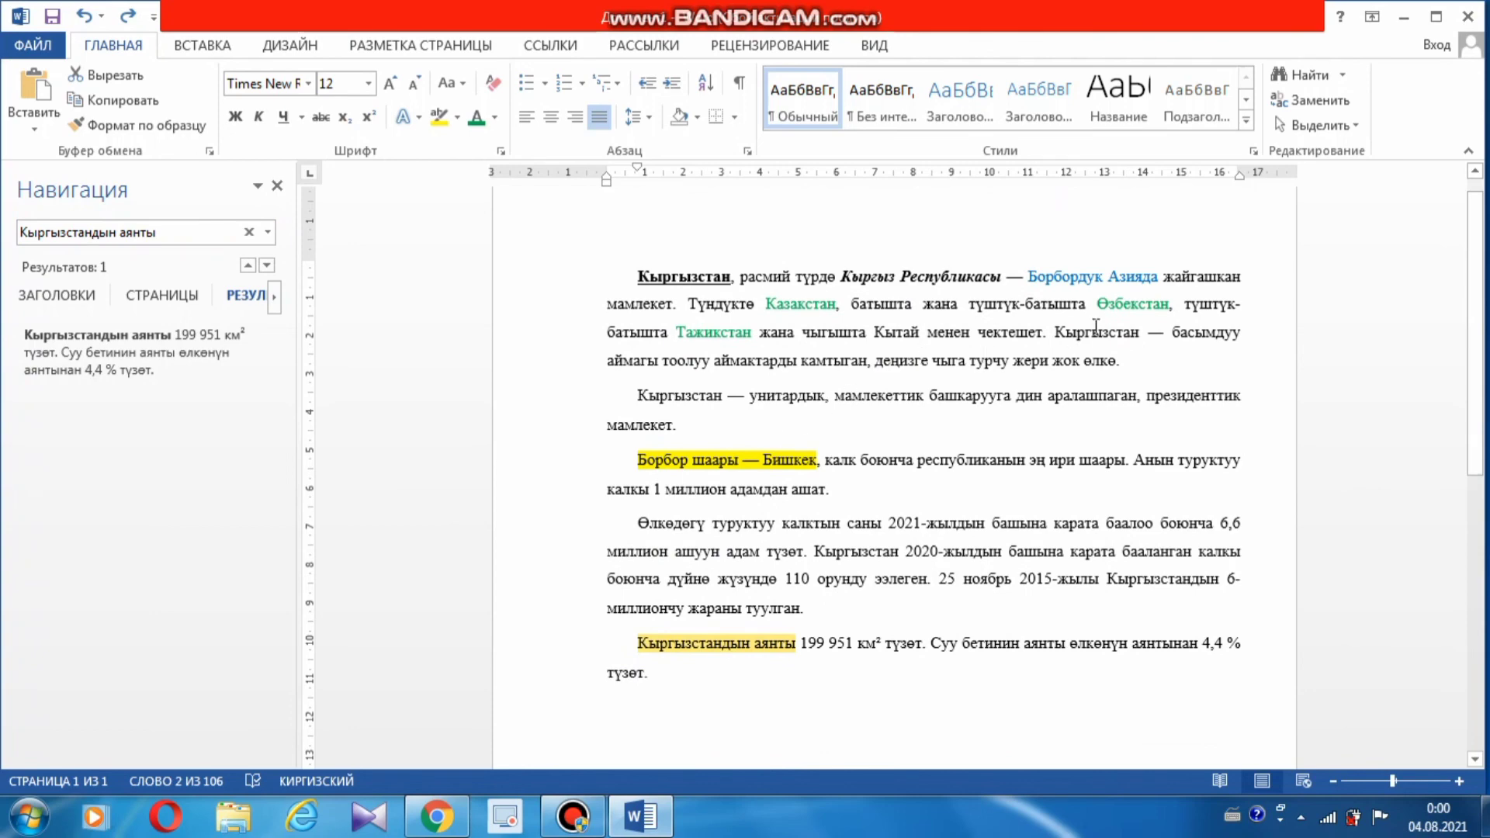
pyautogui.click(277, 187)
# - Replace every occurrence of "Кыргызстан" with "КР" in the whole document and close the replace dialog
pyautogui.hotkey('ctrl', 'a')
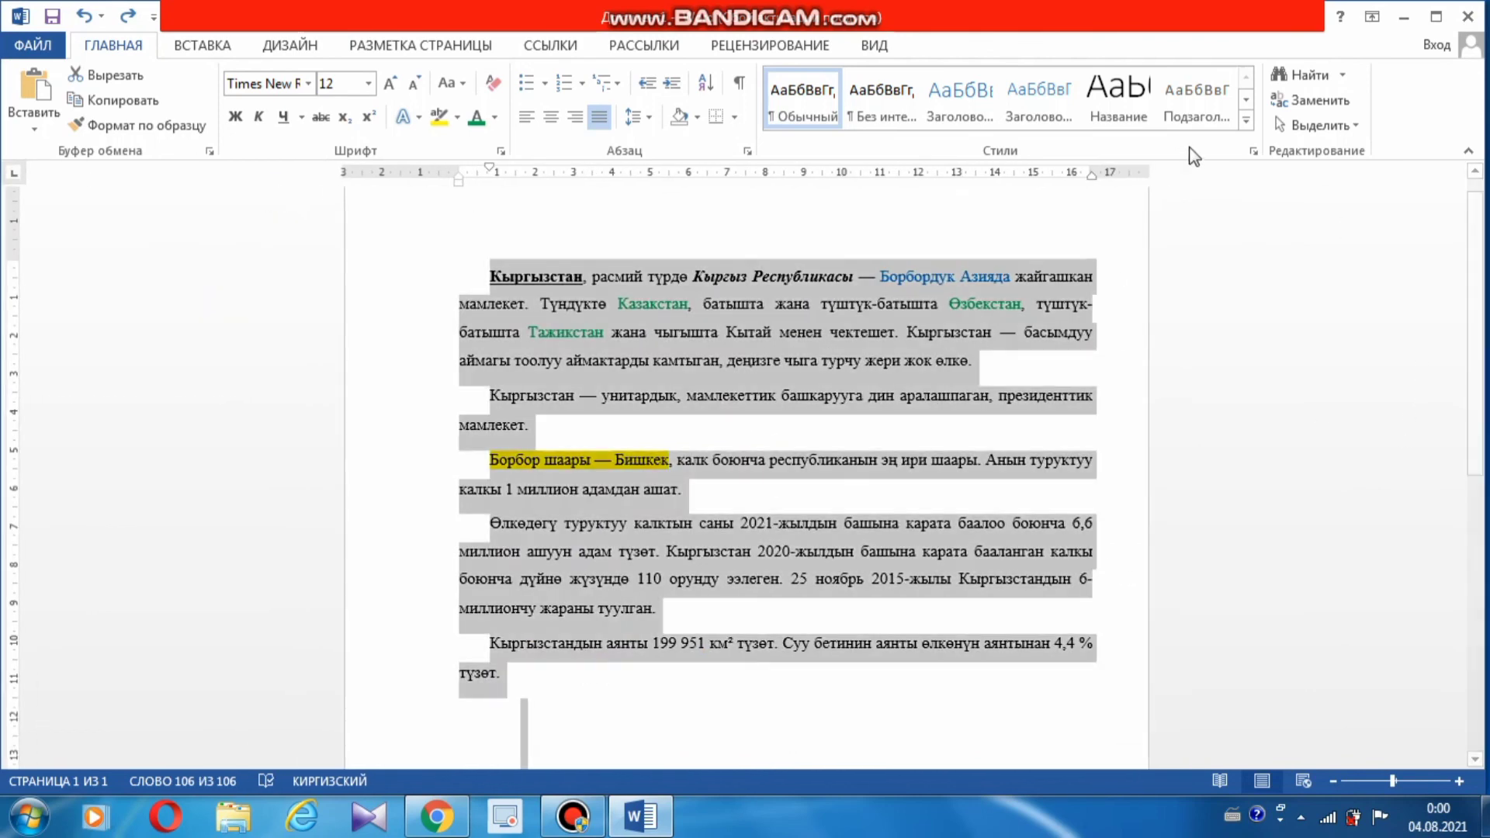
pyautogui.click(1333, 105)
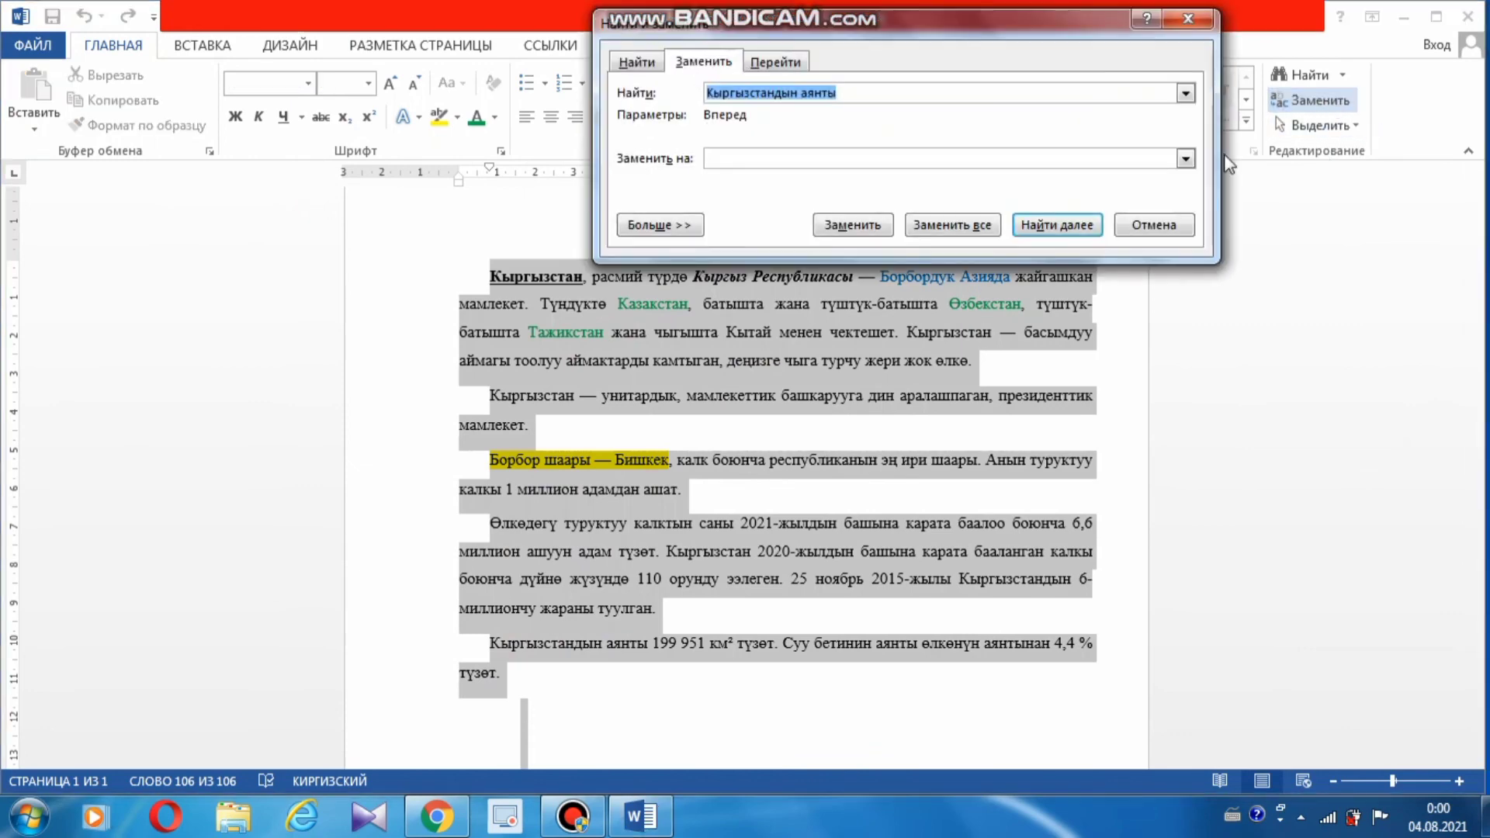
pyautogui.click(846, 94)
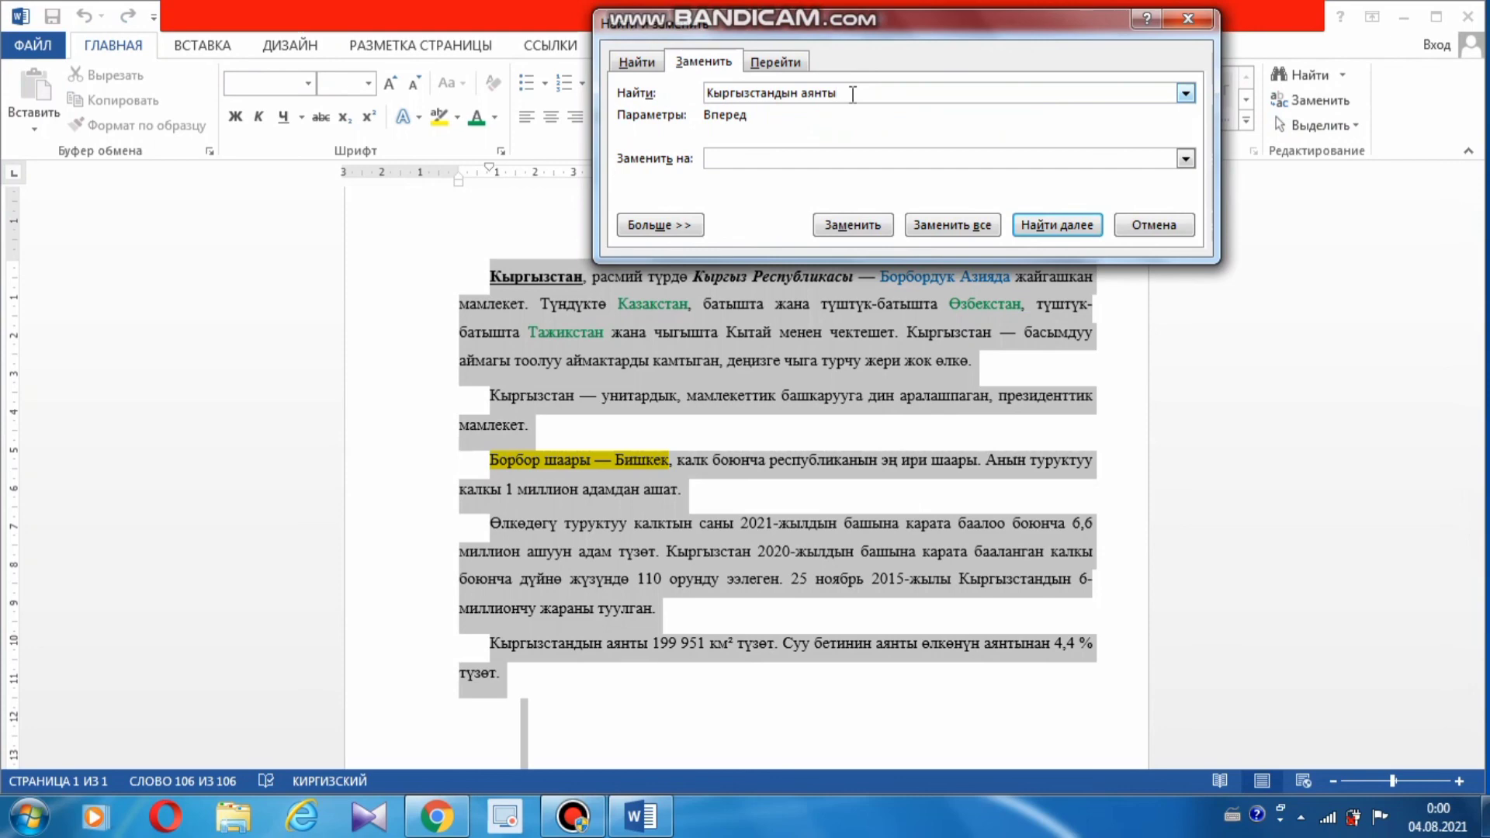
pyautogui.press('BackSpace')
pyautogui.click(763, 157)
pyautogui.click(962, 225)
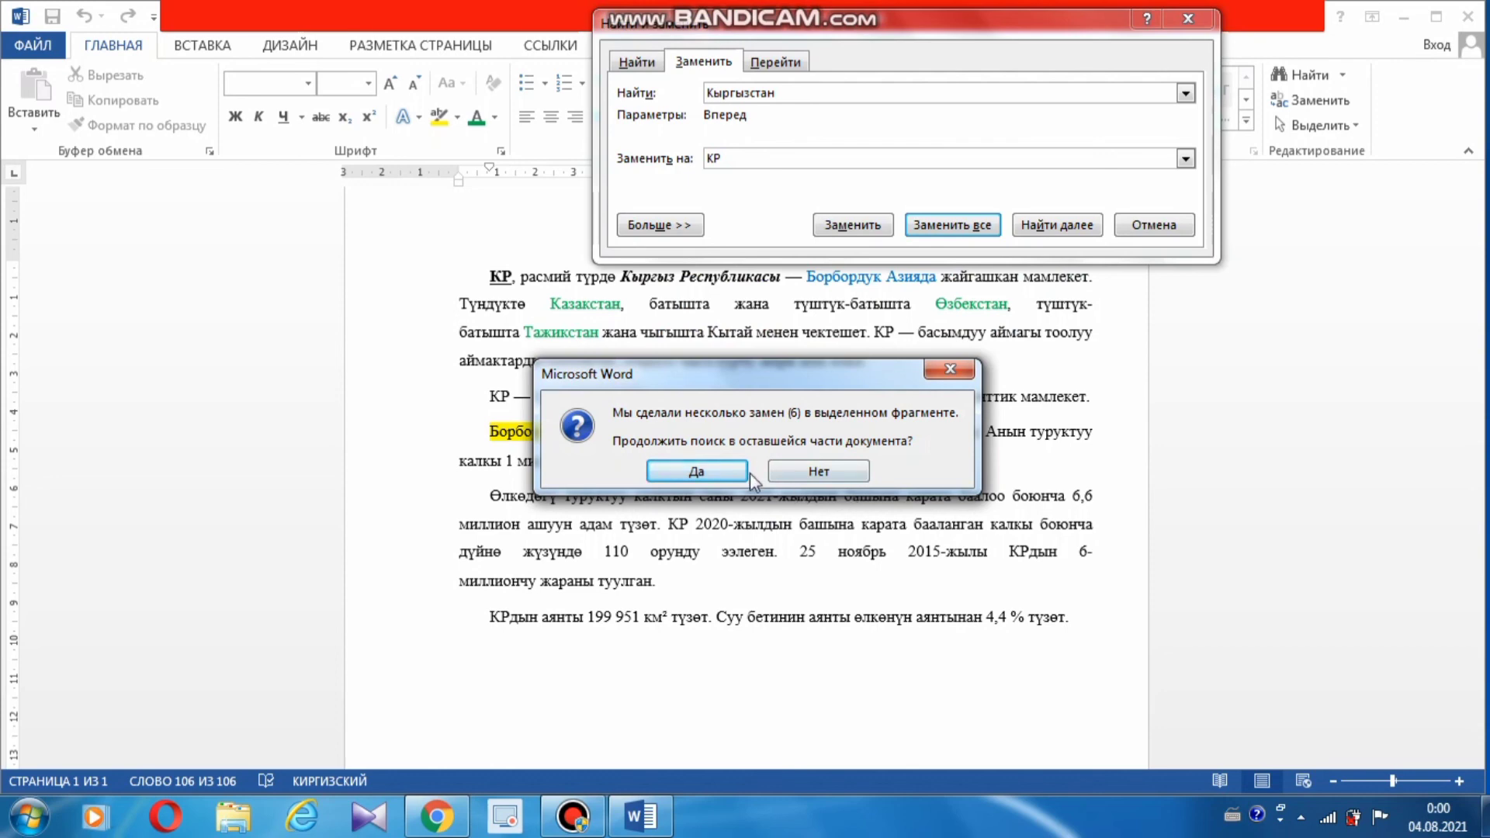
pyautogui.click(717, 472)
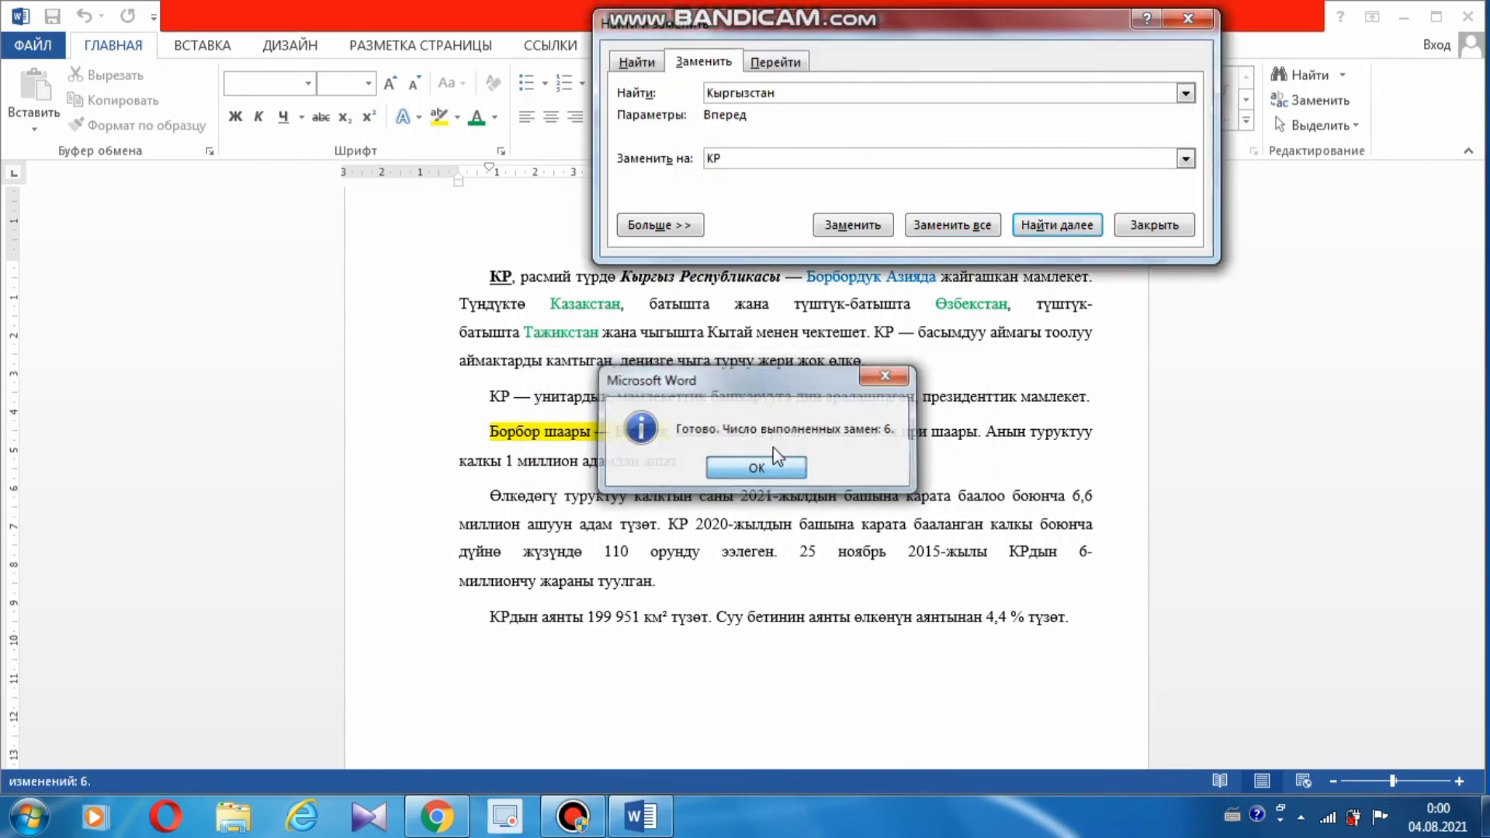
pyautogui.click(759, 468)
pyautogui.click(1150, 223)
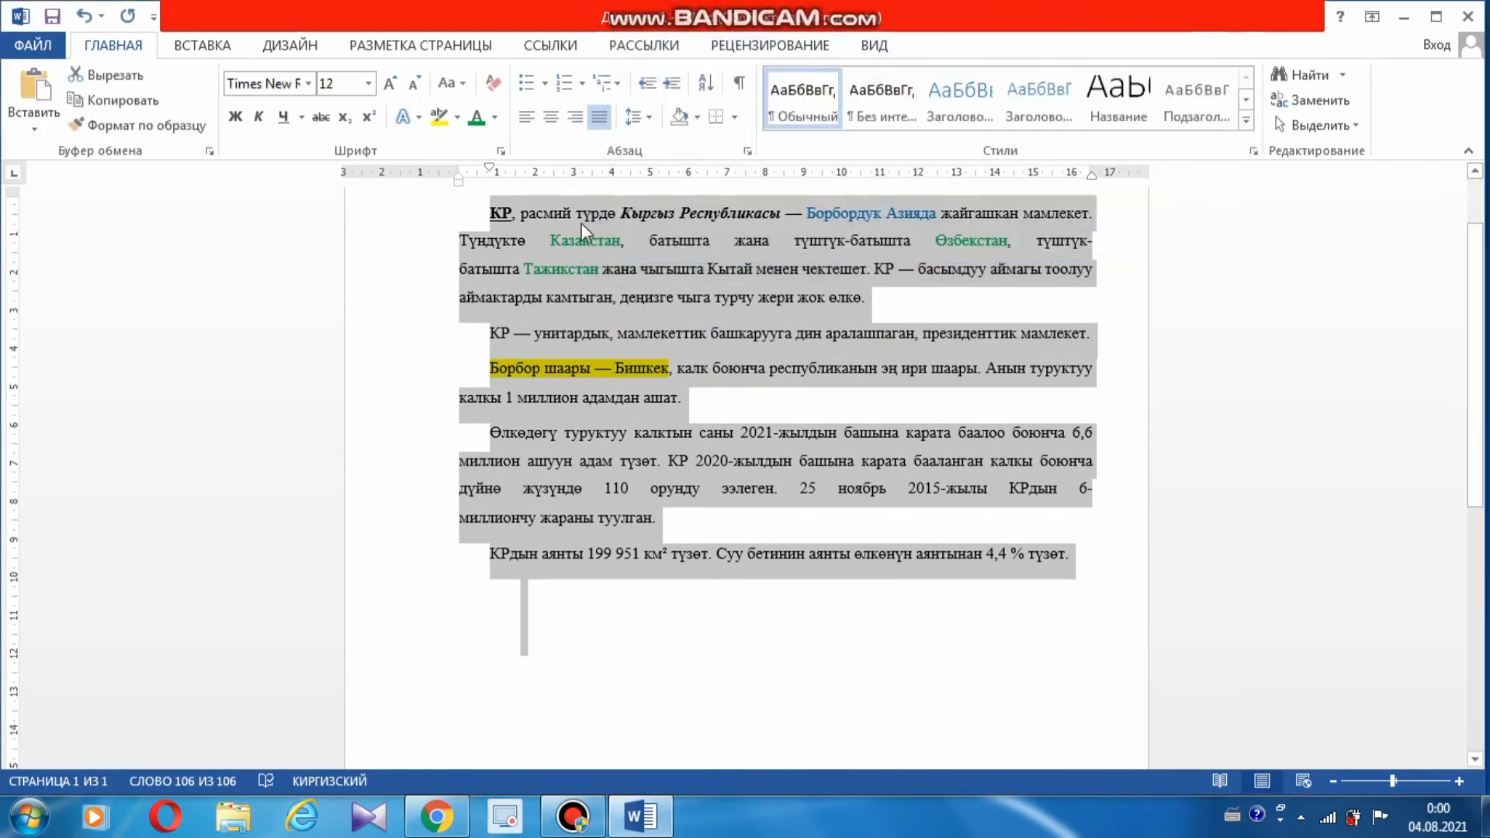